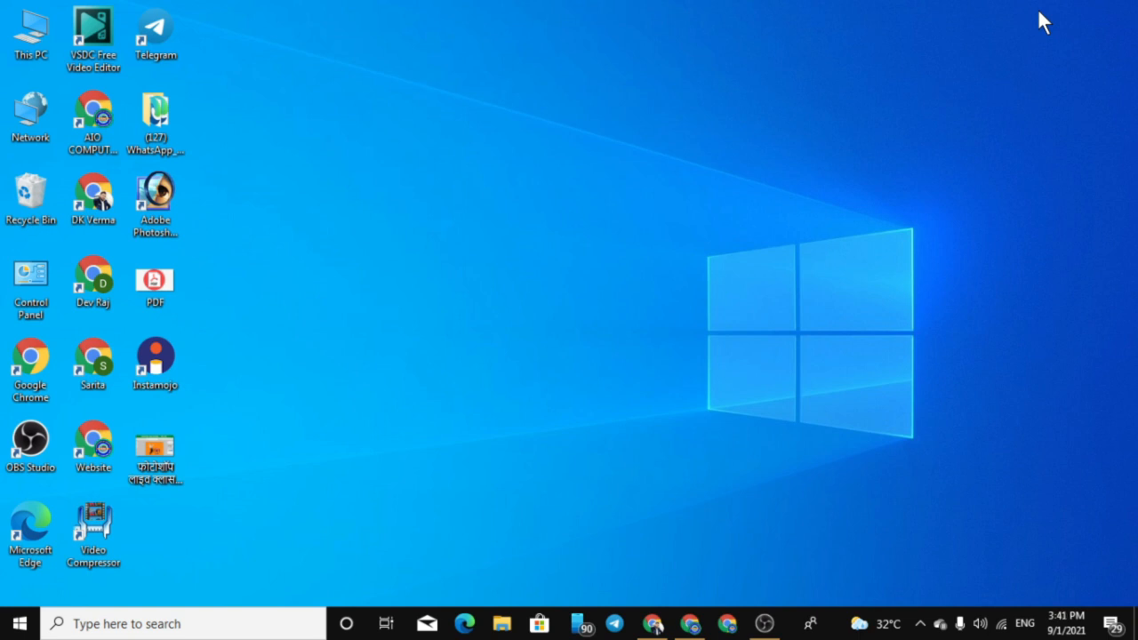
Step: Launch Adobe Photoshop 7.0
key(super)
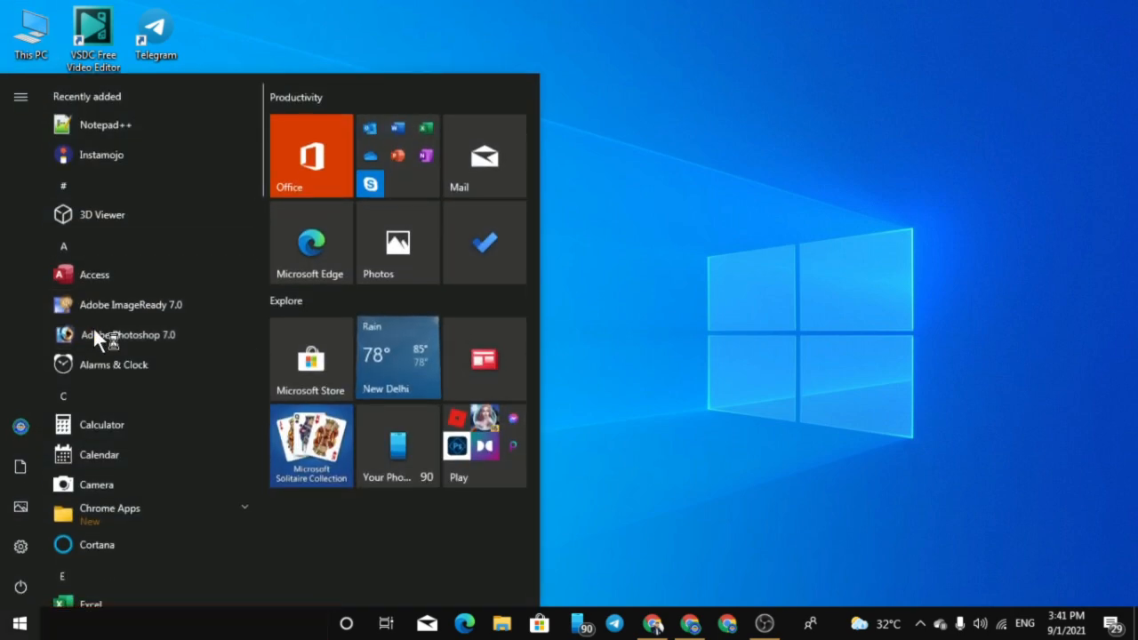
click(125, 336)
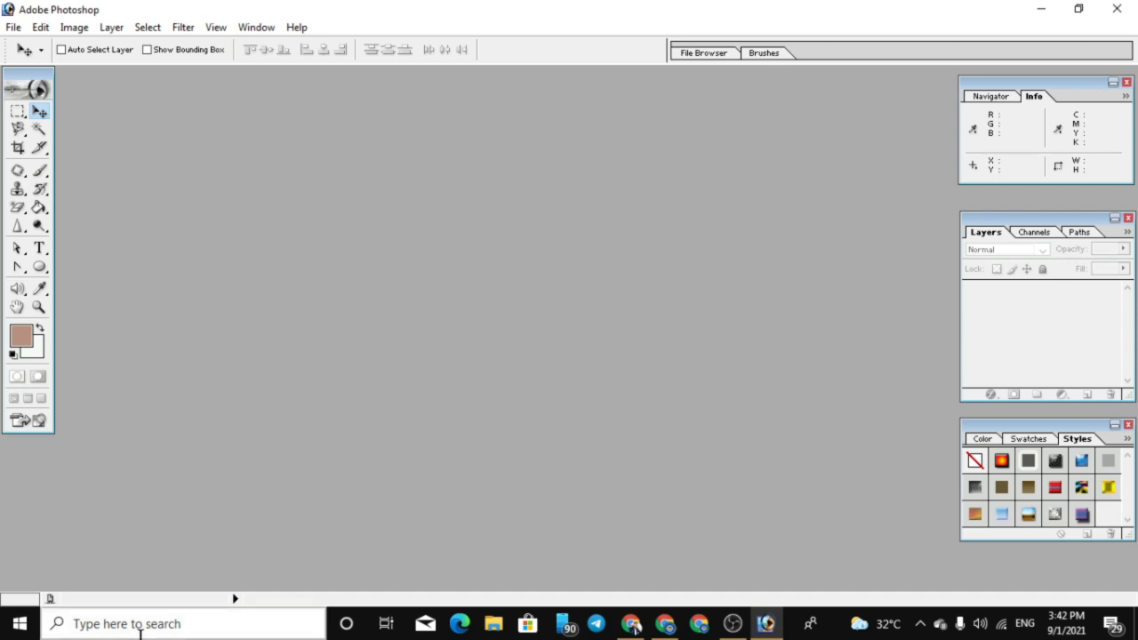
Step: Switch to Google Chrome and open the pixabay.com website
click(666, 627)
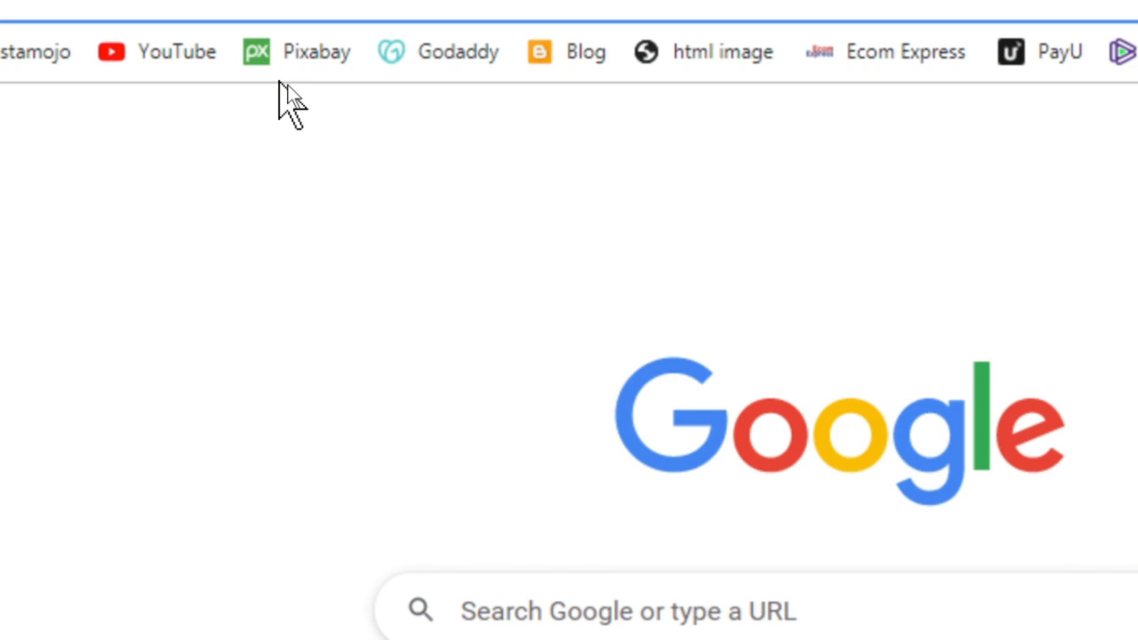
text(pixa)
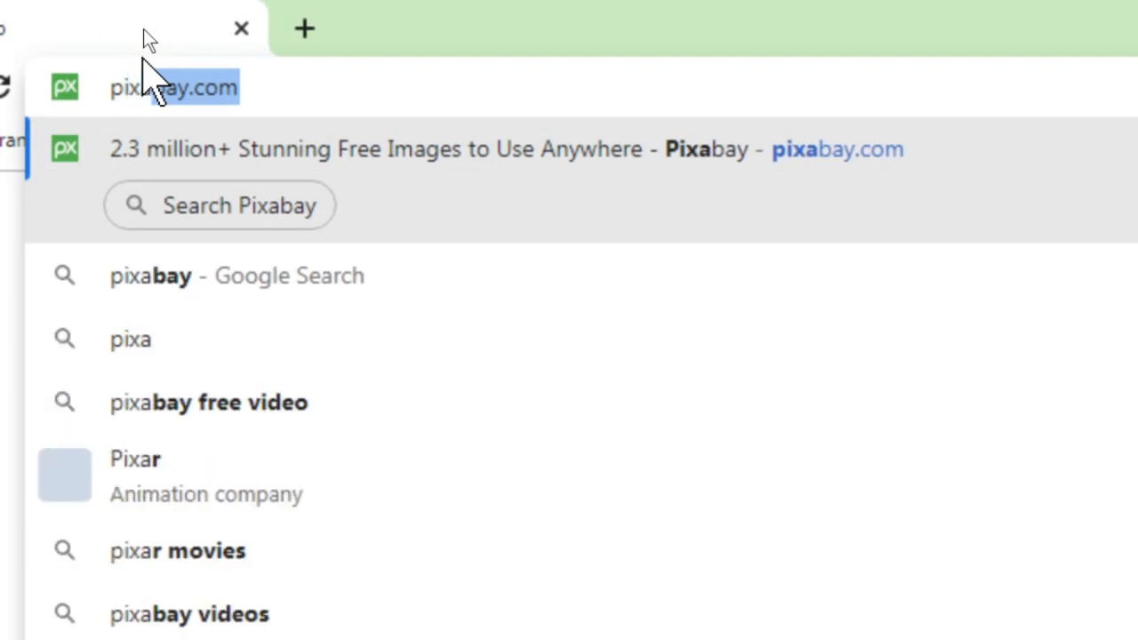
click(264, 80)
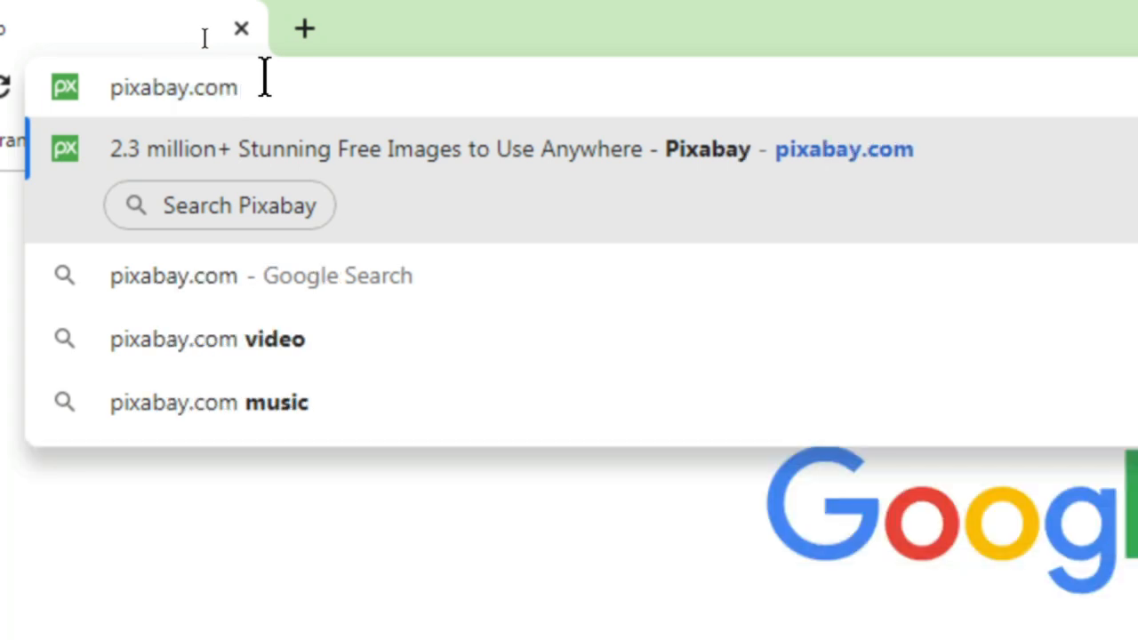
key(Return)
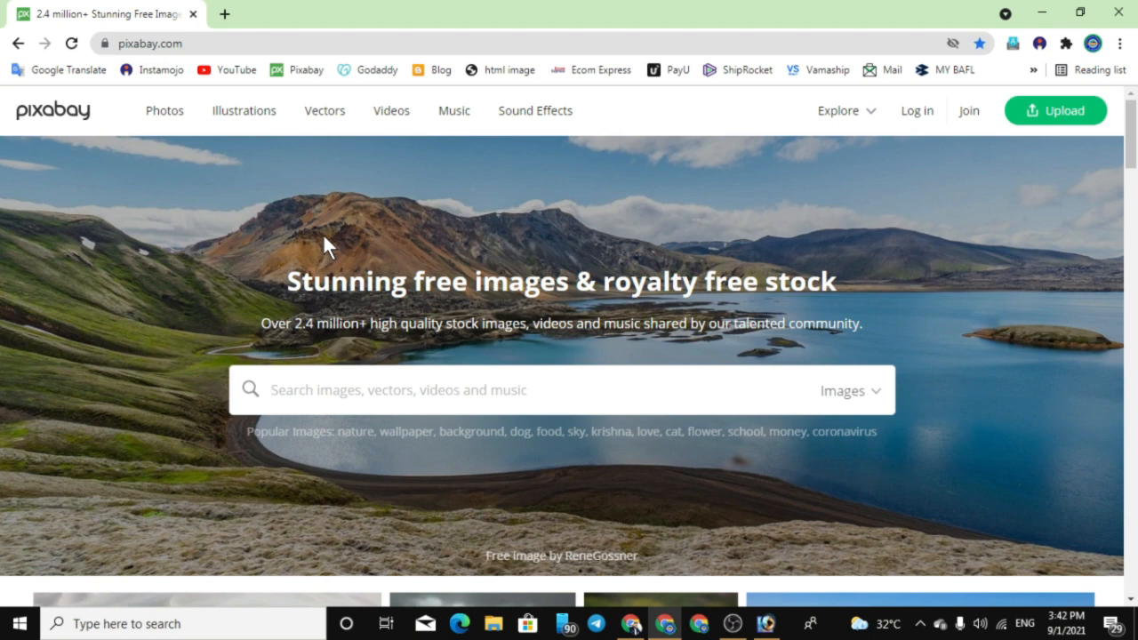
Step: Search Pixabay for "background image"
text(backgrou)
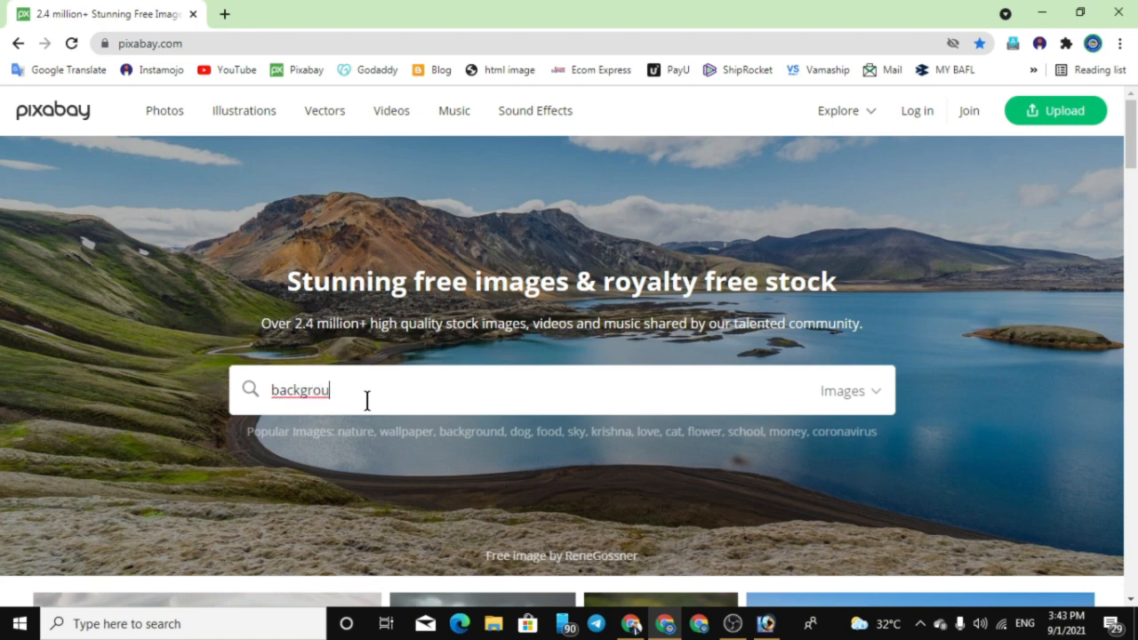
text(nd image)
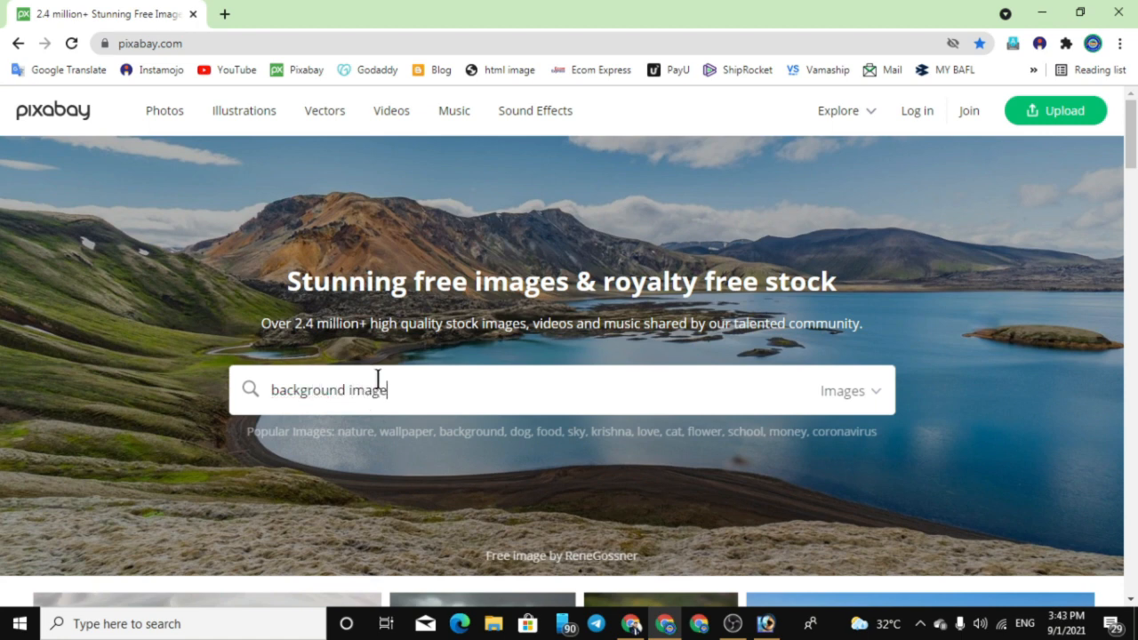
key(Return)
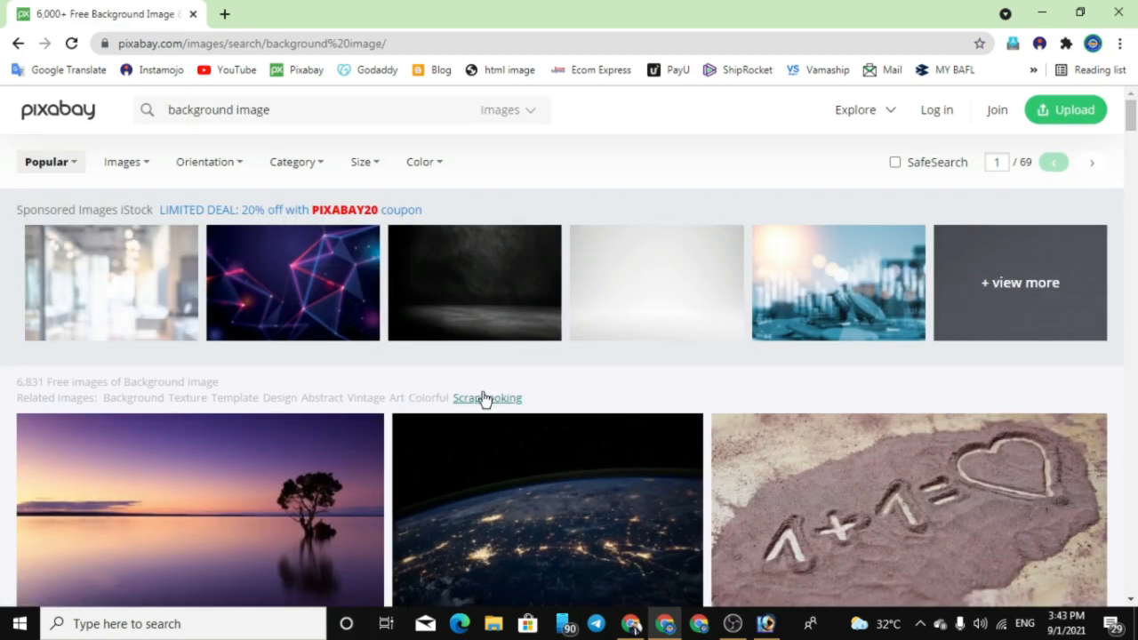
Step: Filter the image results to sizes larger than 1000 x 600 px
scroll(544, 394, down, 10)
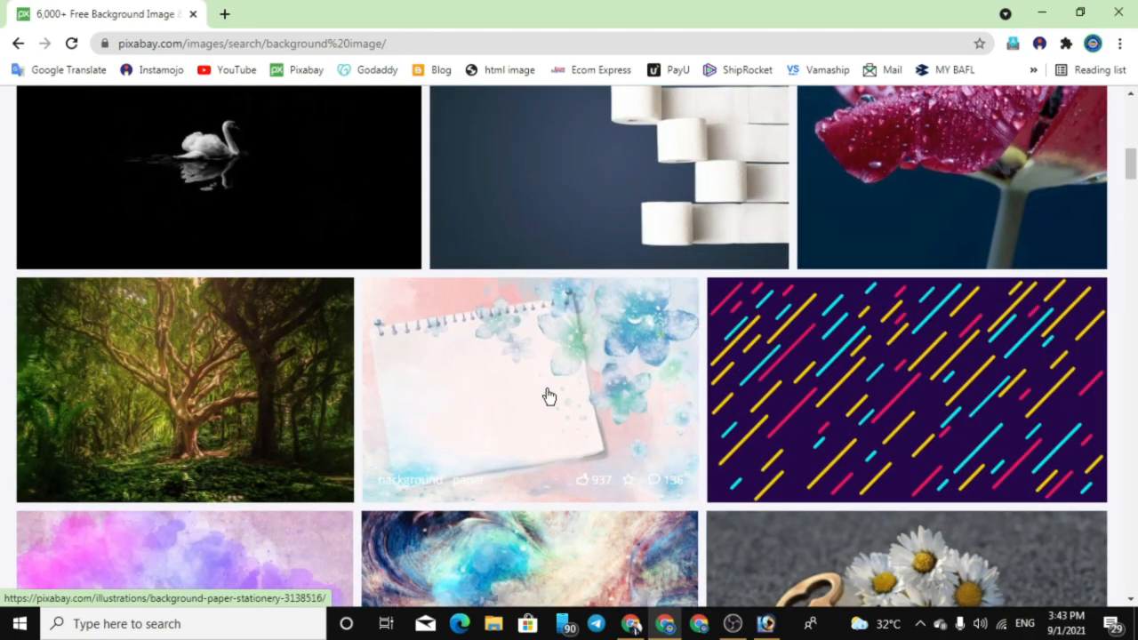
scroll(549, 396, up, 10)
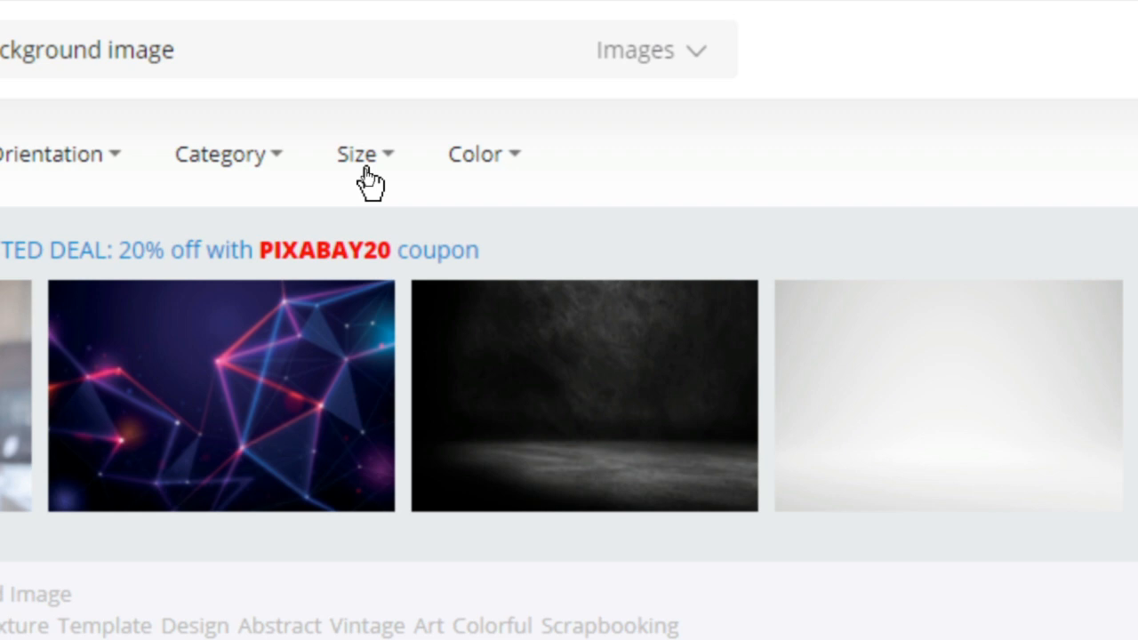
mouse_move(364, 171)
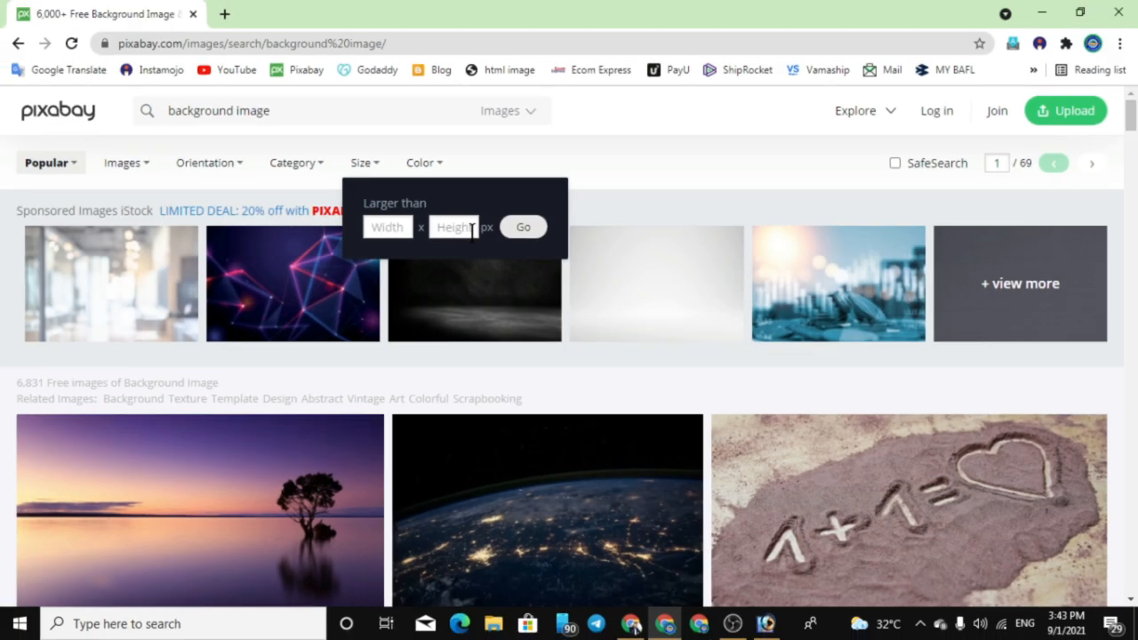
click(400, 228)
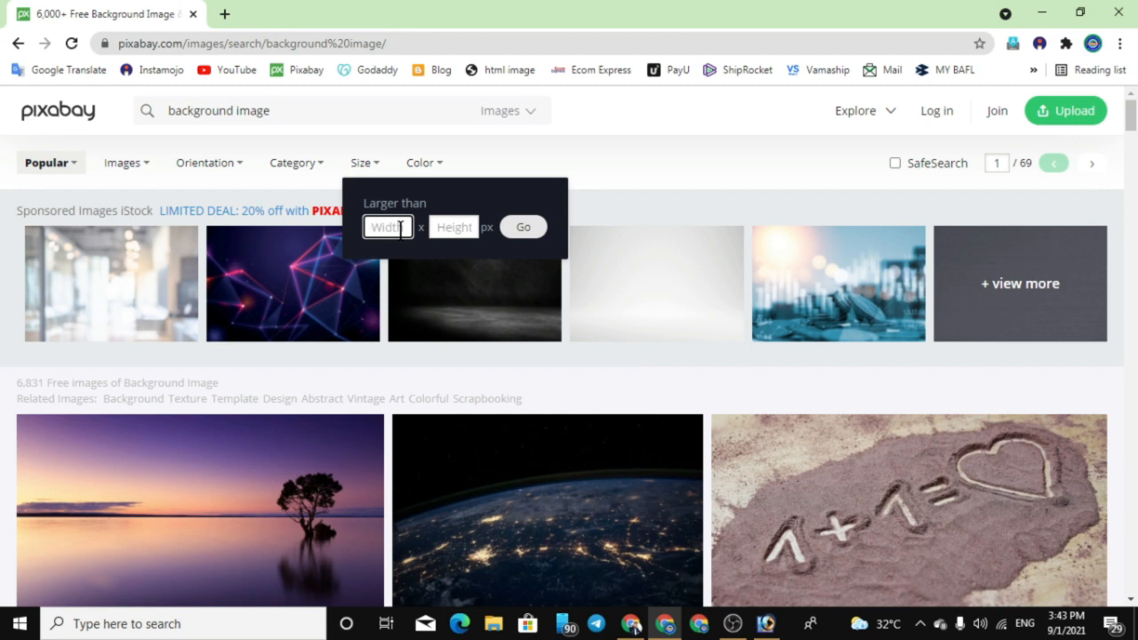
text(1000)
click(459, 224)
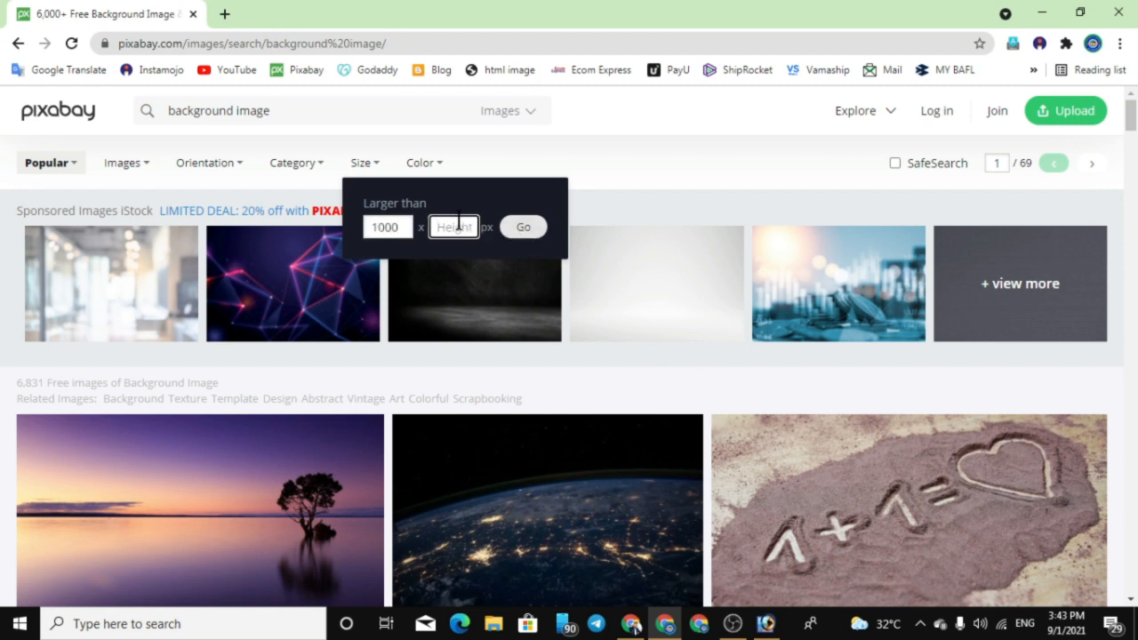
text(600)
click(515, 227)
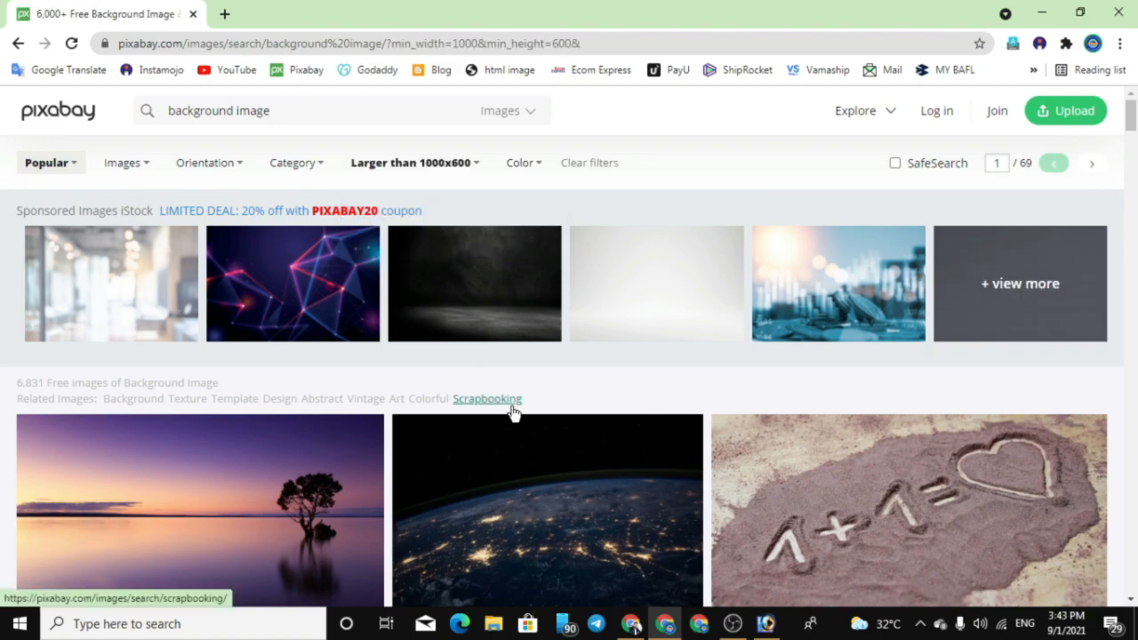
Step: Browse the filtered background images to find a suitable picture for download
scroll(557, 405, down, 6)
scroll(560, 411, down, 7)
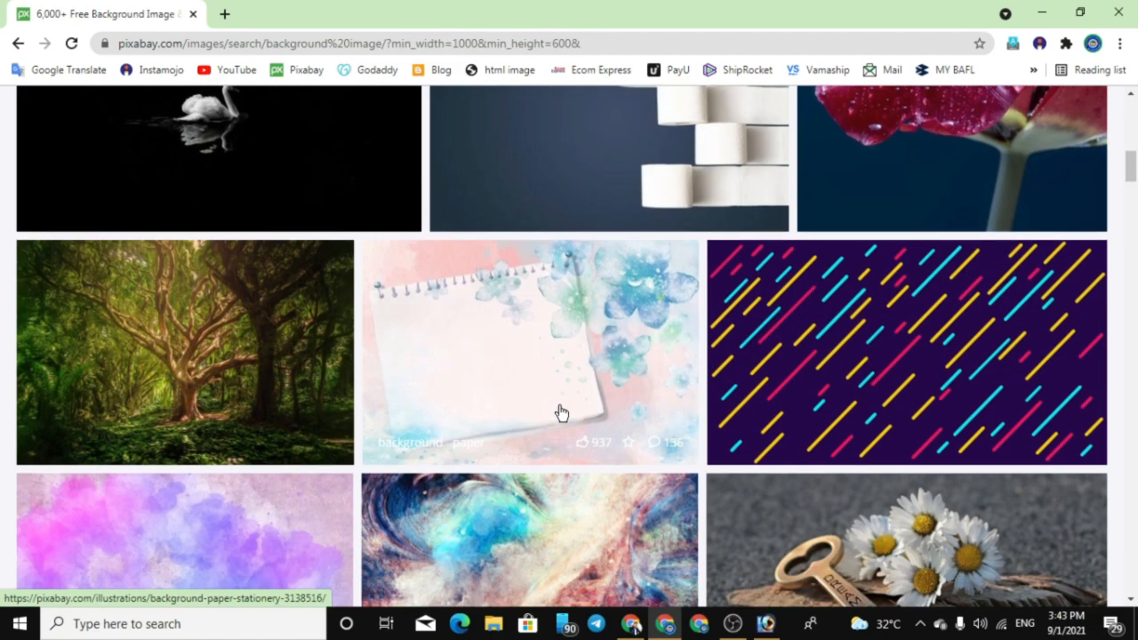
scroll(561, 412, up, 7)
scroll(561, 411, up, 5)
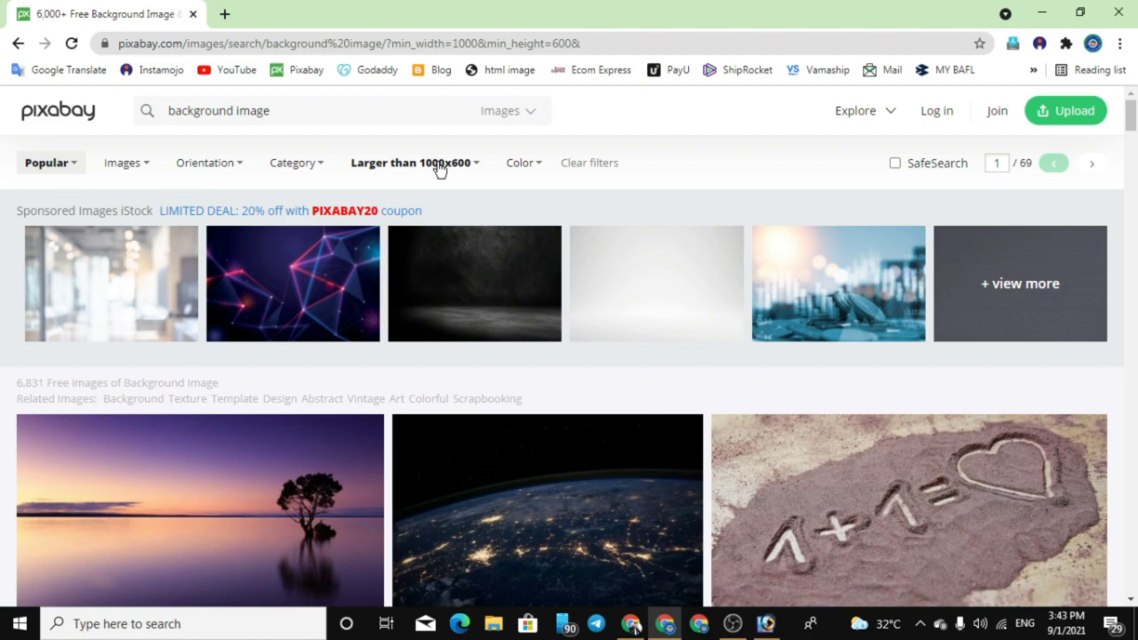
scroll(520, 458, down, 4)
scroll(536, 437, down, 3)
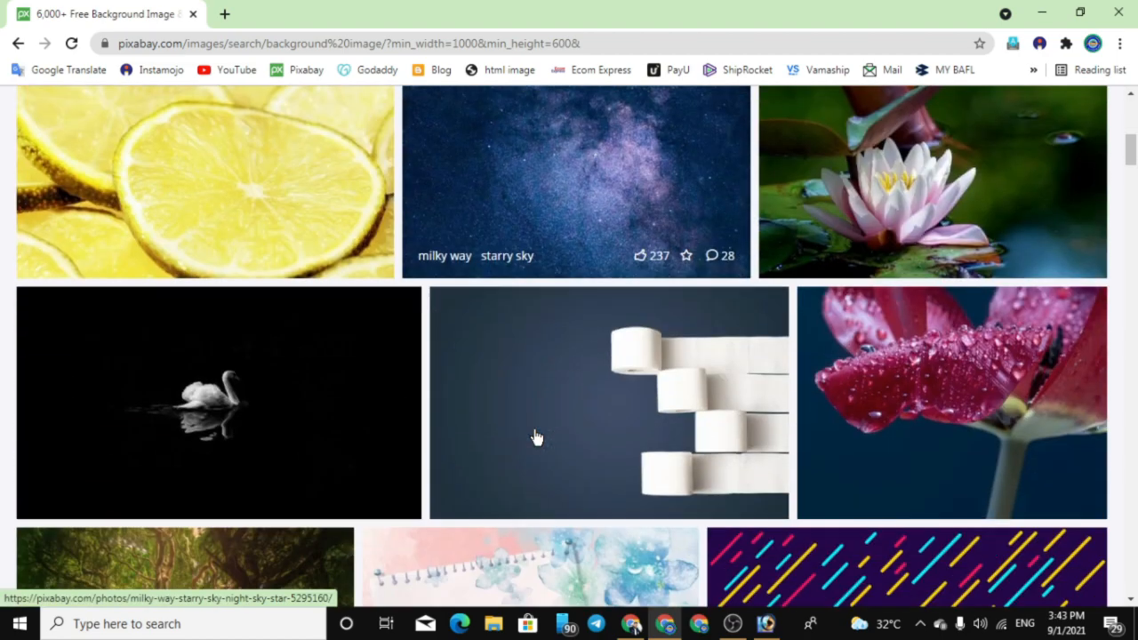
scroll(536, 436, down, 2)
scroll(537, 437, down, 3)
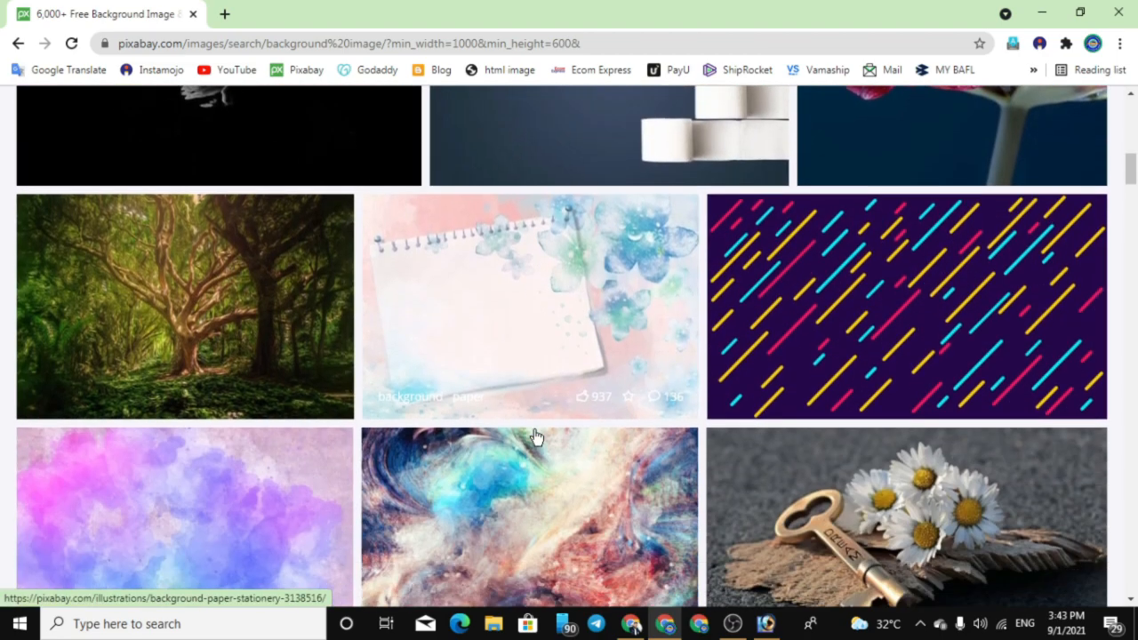
scroll(542, 439, down, 2)
scroll(542, 439, down, 5)
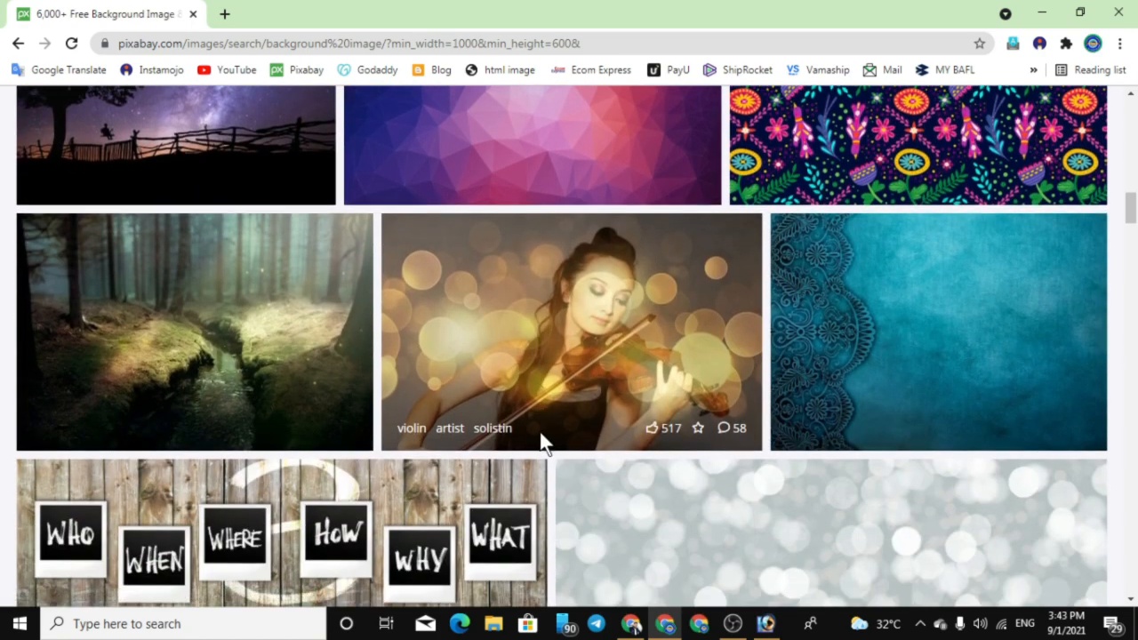
scroll(540, 433, down, 6)
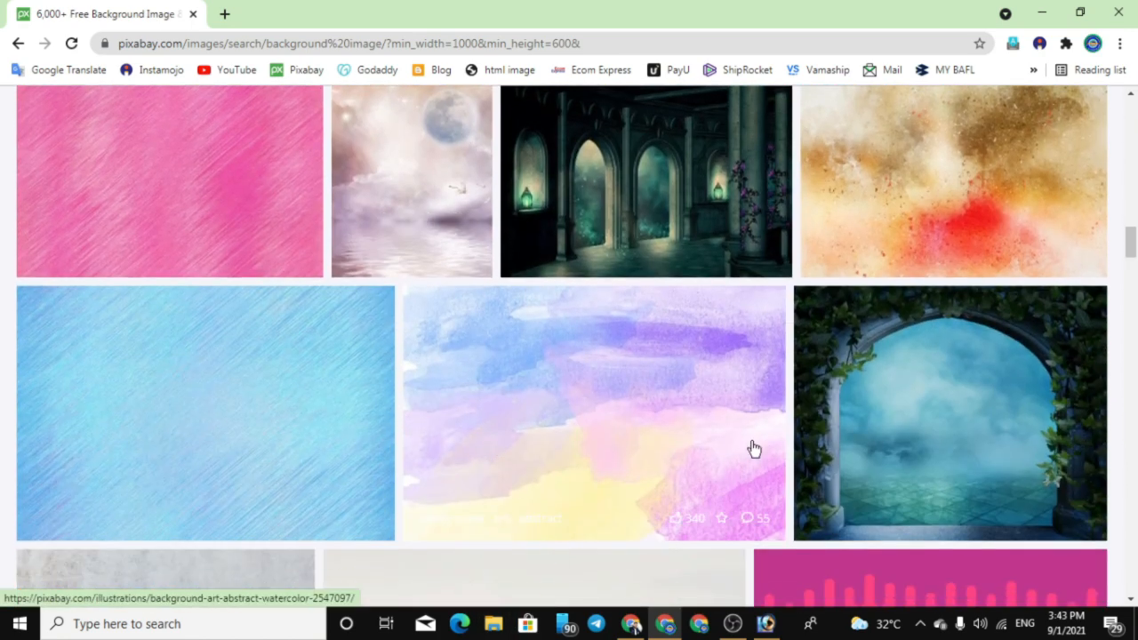
scroll(752, 450, down, 3)
scroll(948, 427, up, 2)
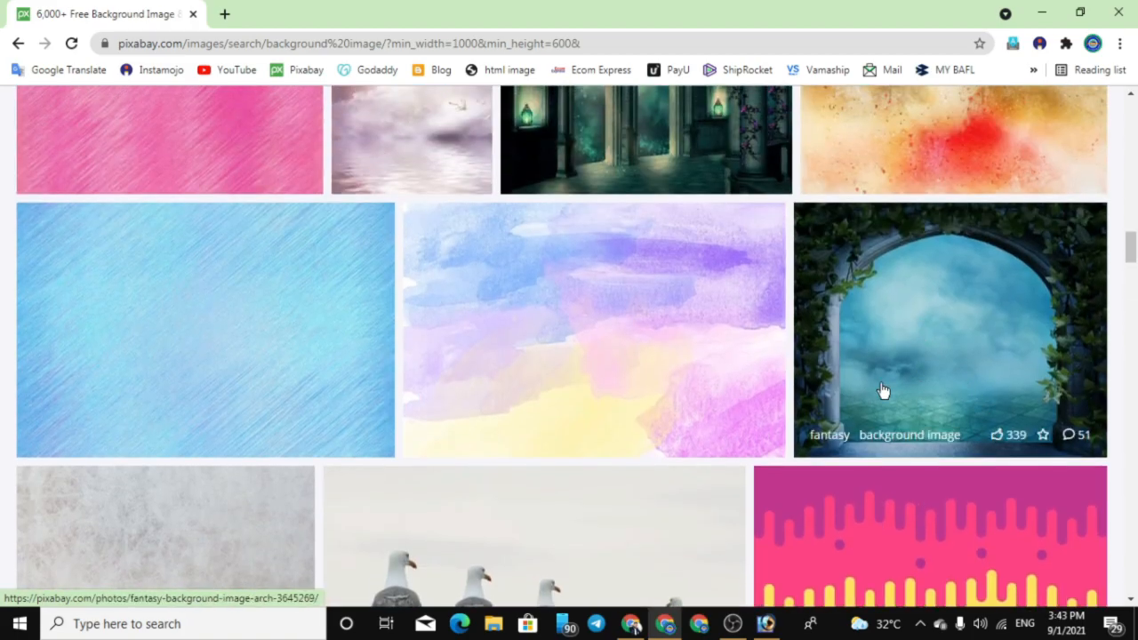
scroll(846, 467, down, 2)
scroll(857, 453, up, 2)
scroll(921, 360, down, 8)
scroll(762, 361, up, 2)
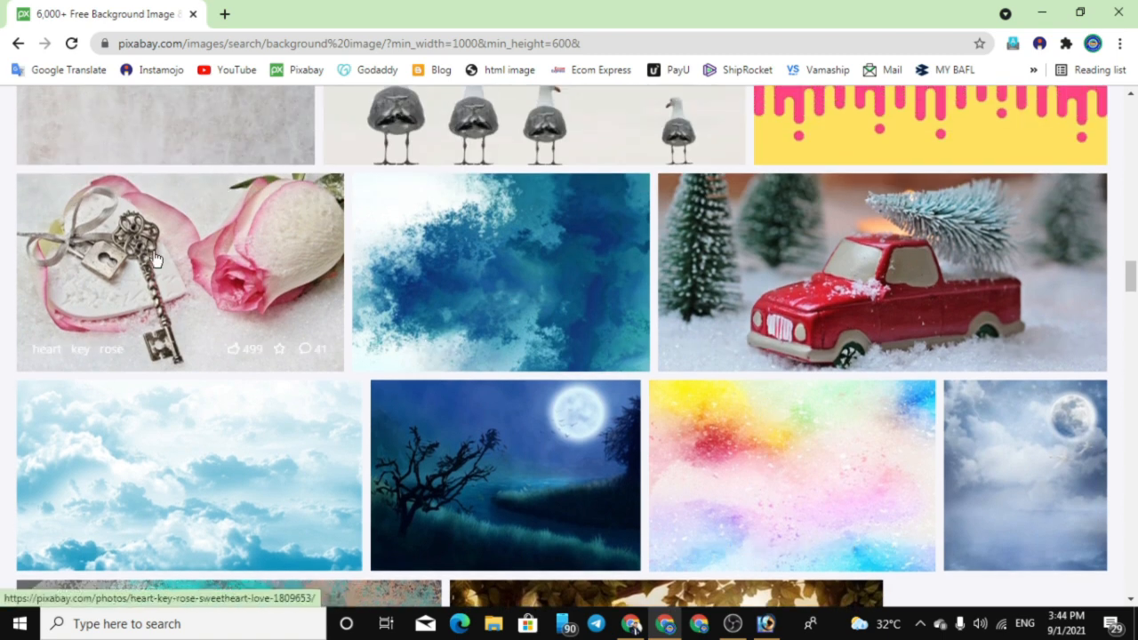
scroll(196, 292, down, 5)
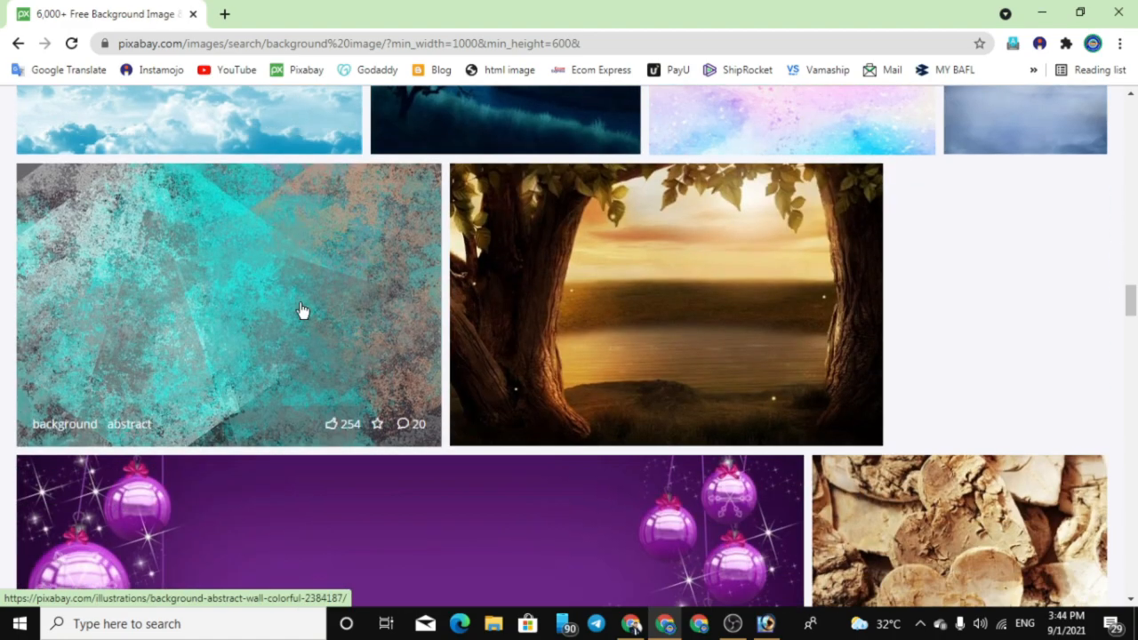
scroll(343, 312, down, 2)
scroll(343, 312, down, 10)
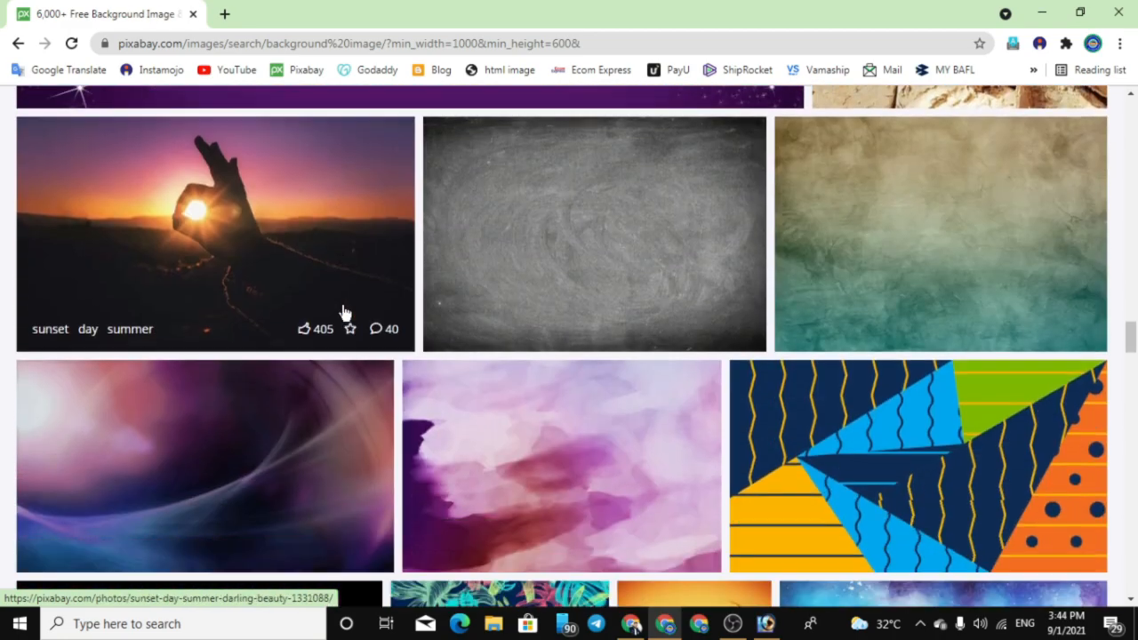
scroll(343, 312, down, 4)
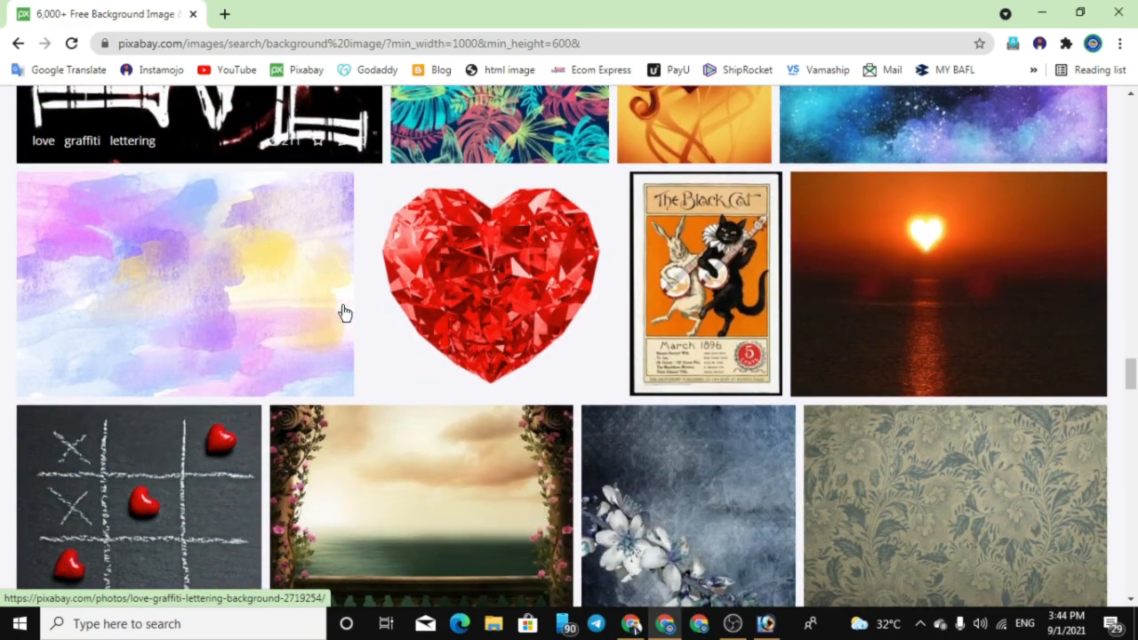
scroll(842, 312, down, 5)
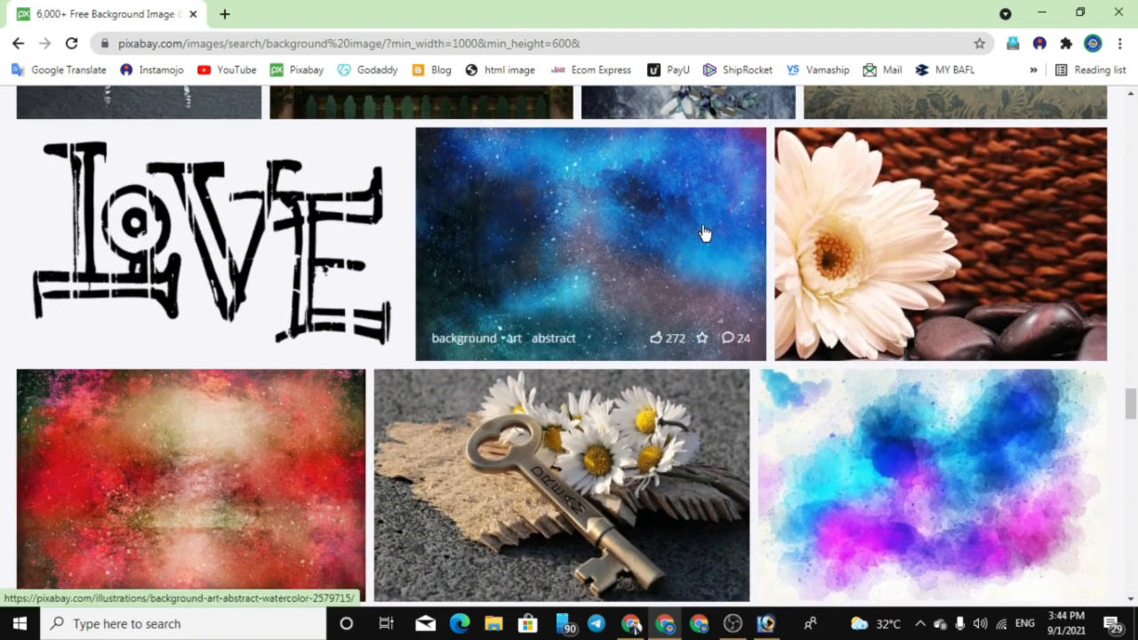
Step: Open the blue abstract watercolor background illustration and download its 1920×1280 JPG version, completing the robot check
click(644, 268)
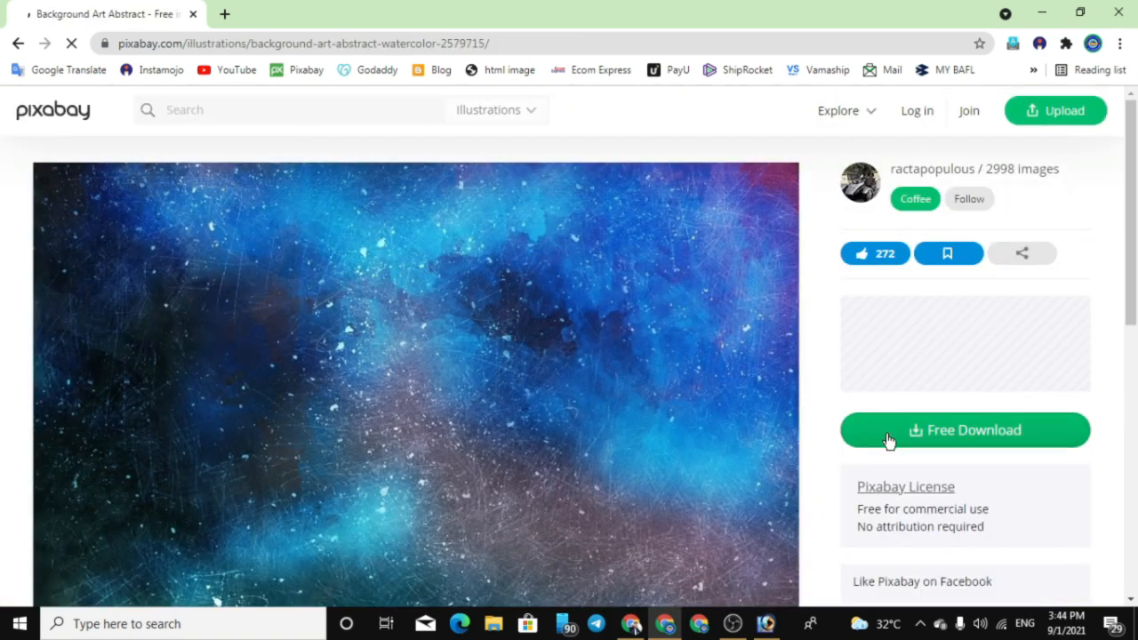
click(889, 440)
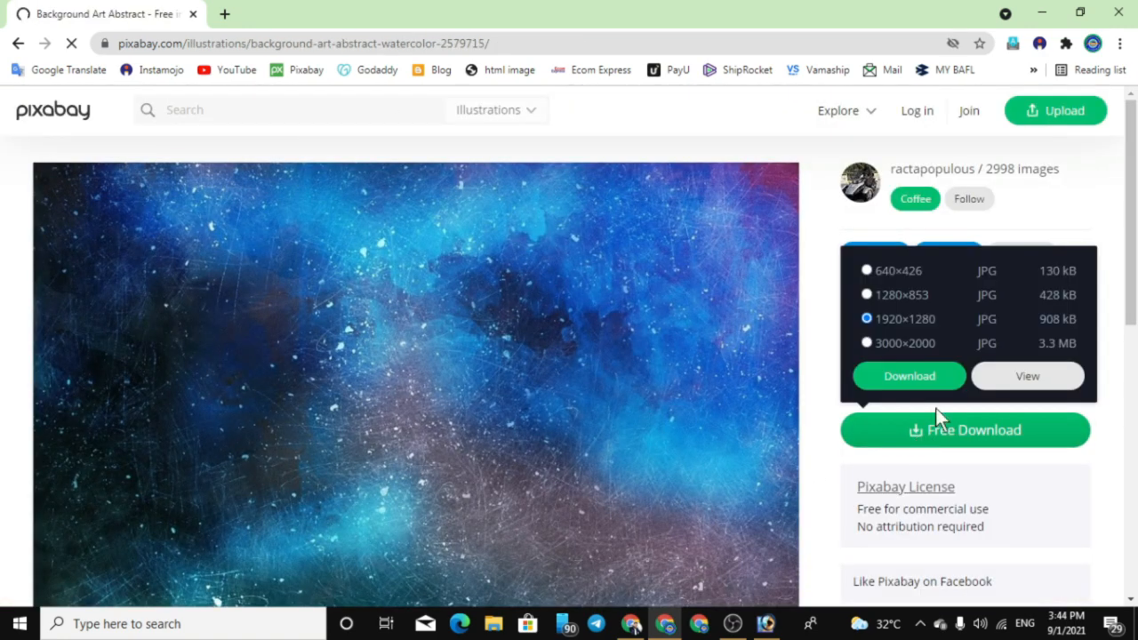
click(901, 377)
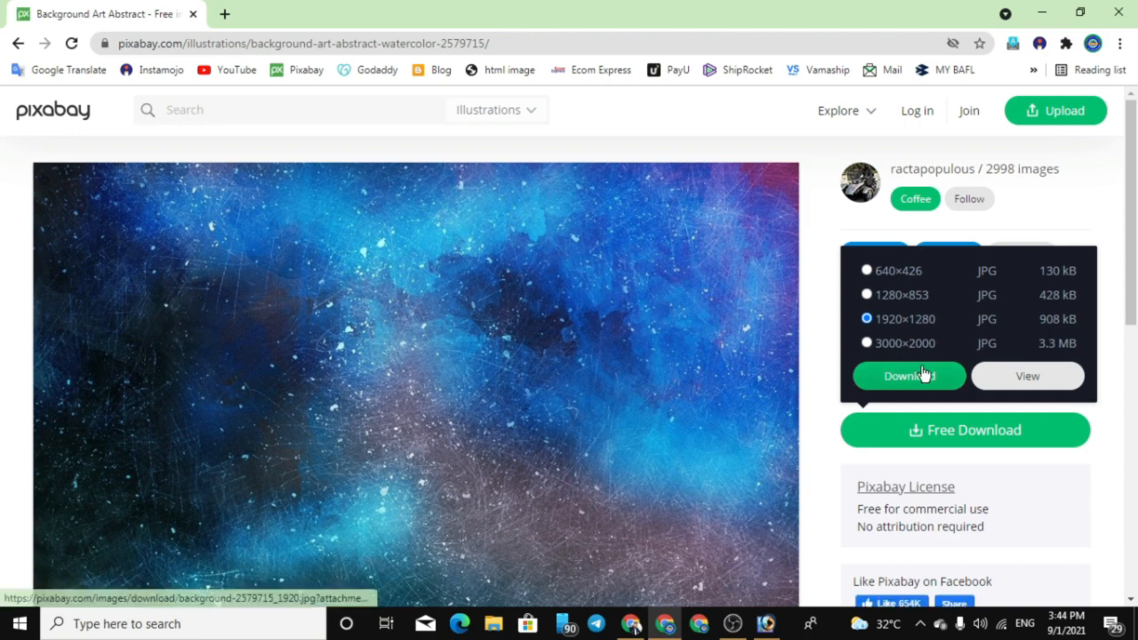
click(901, 383)
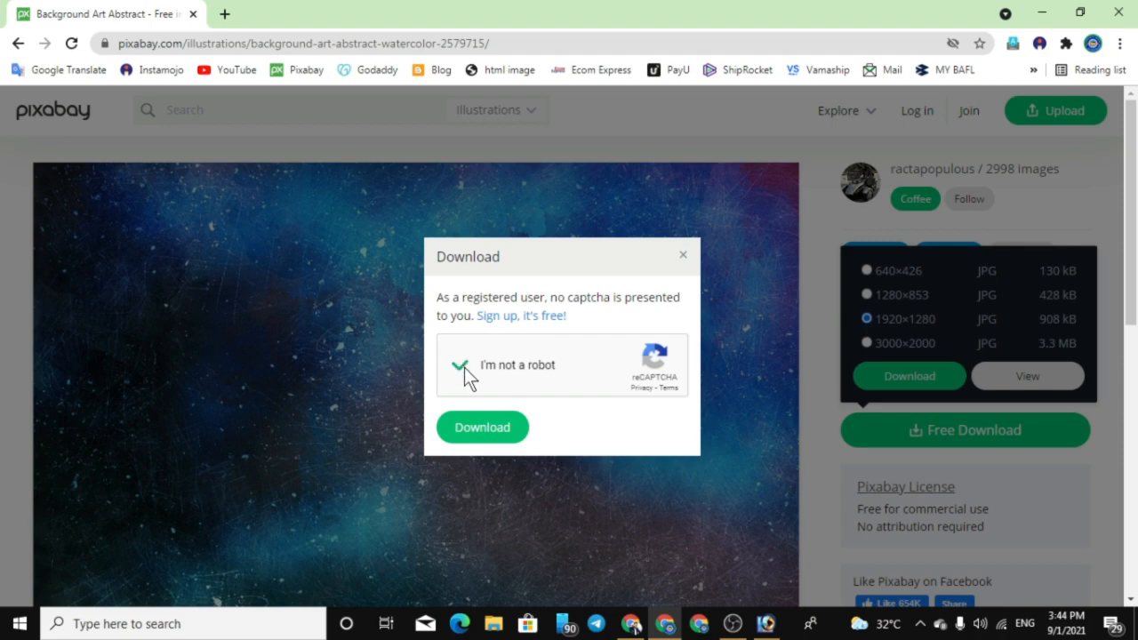
click(475, 425)
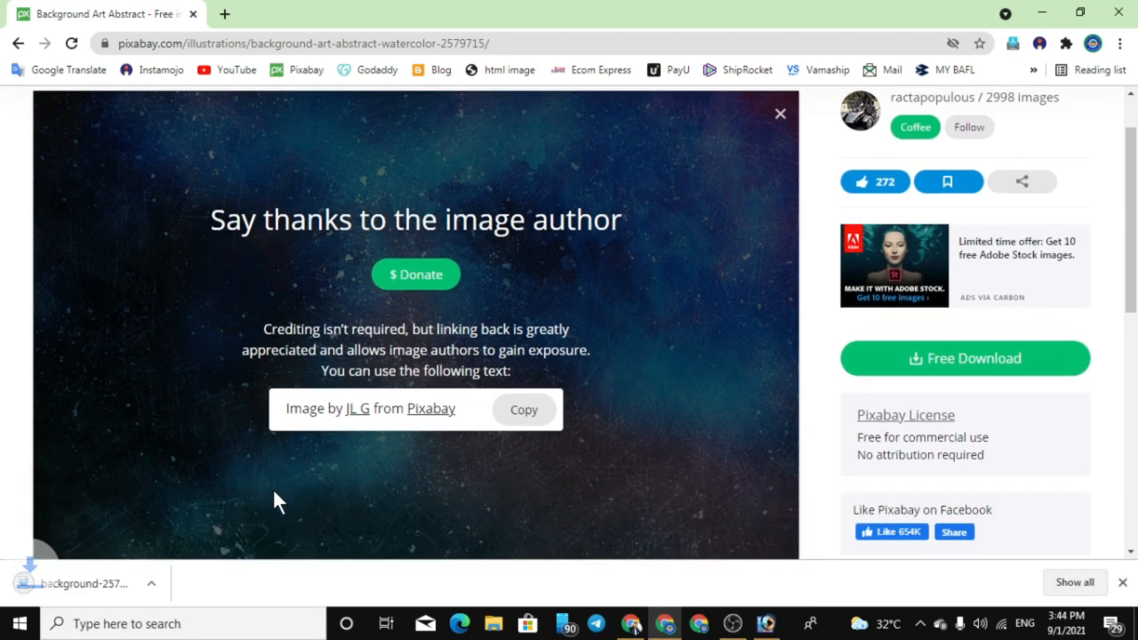
scroll(275, 498, down, 2)
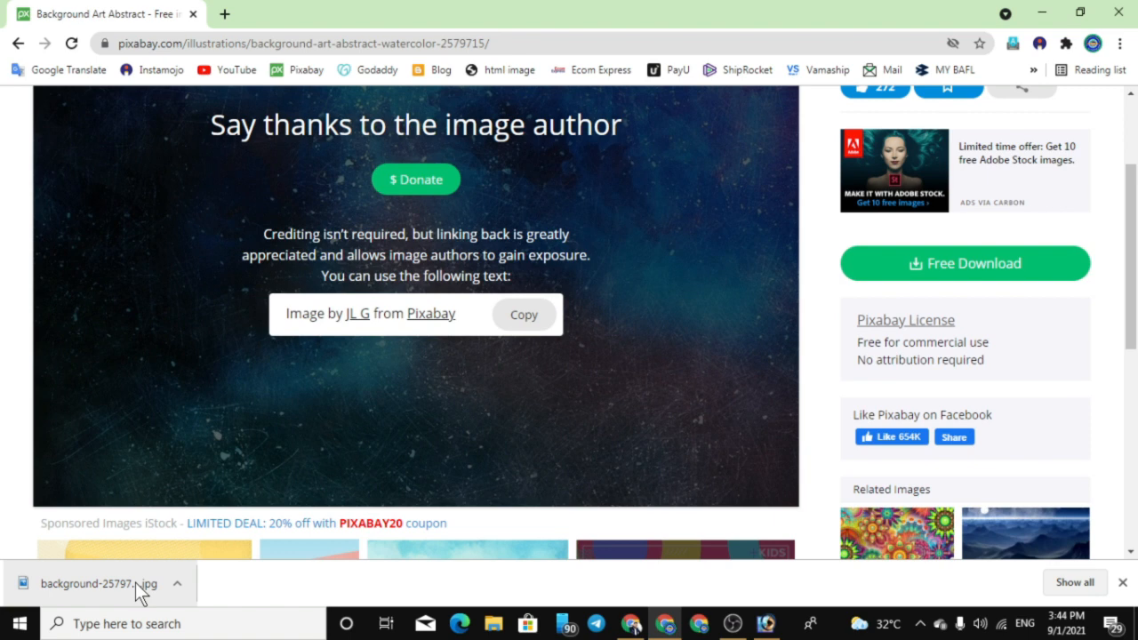
Step: Switch to Adobe Photoshop and open the downloaded image background-2579715_1920 from the Download folder
click(1038, 14)
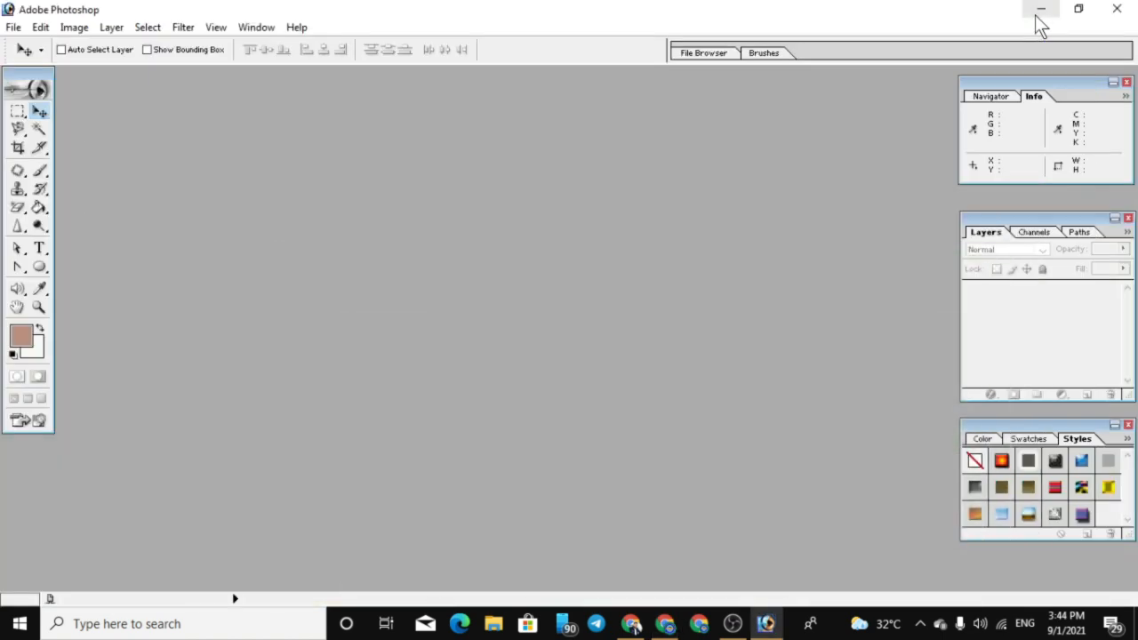
double_click(495, 160)
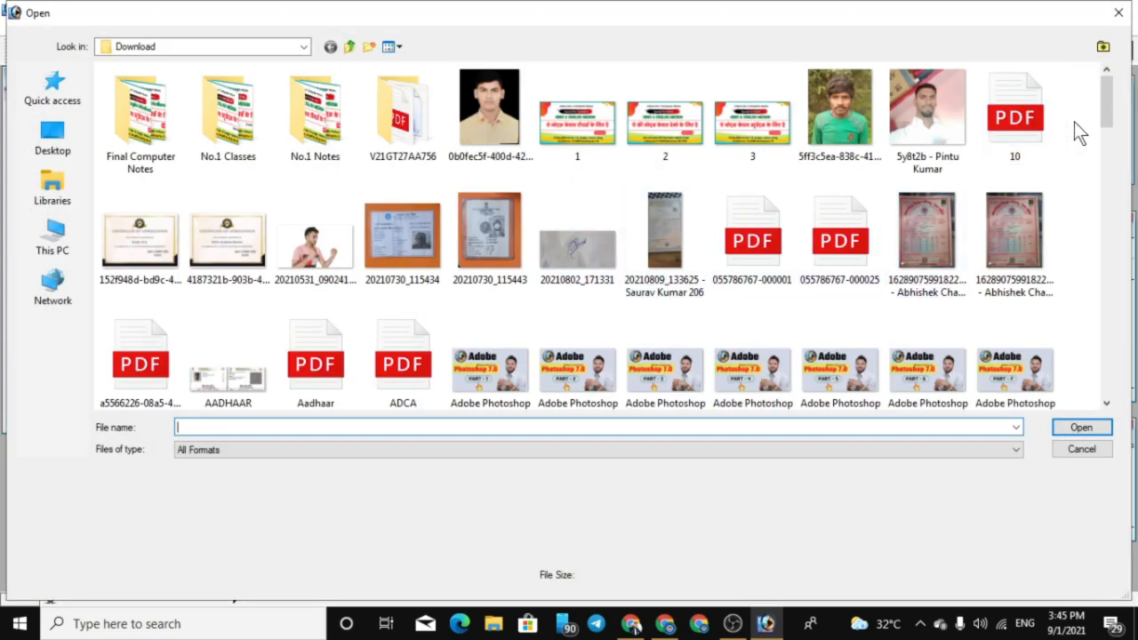
drag(1108, 105, 1111, 173)
click(300, 179)
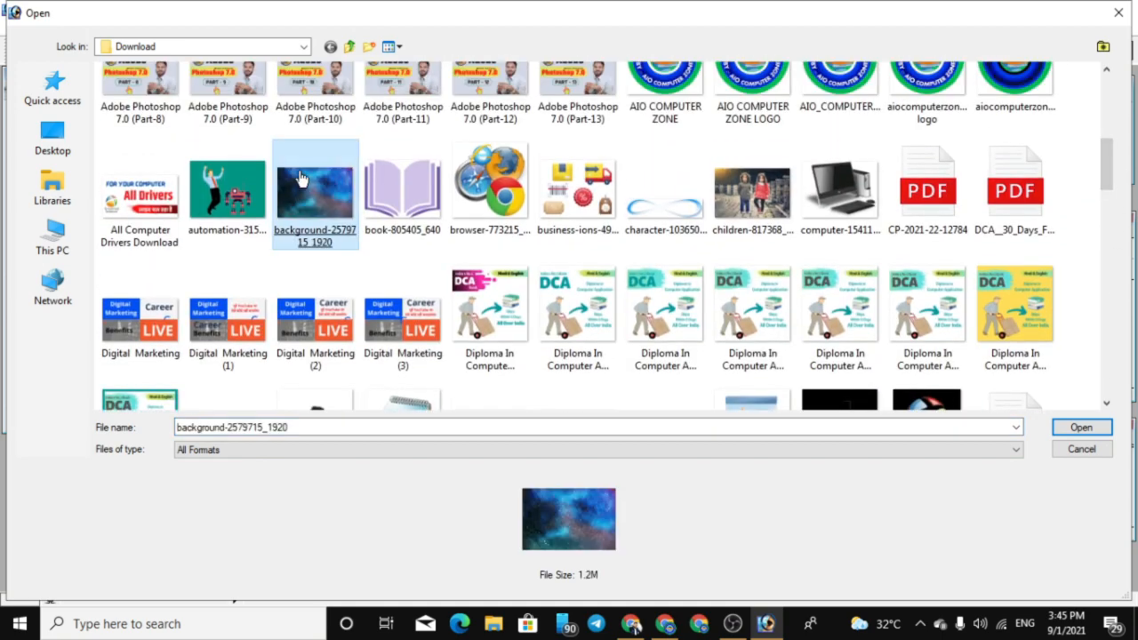
double_click(300, 178)
drag(355, 82, 436, 106)
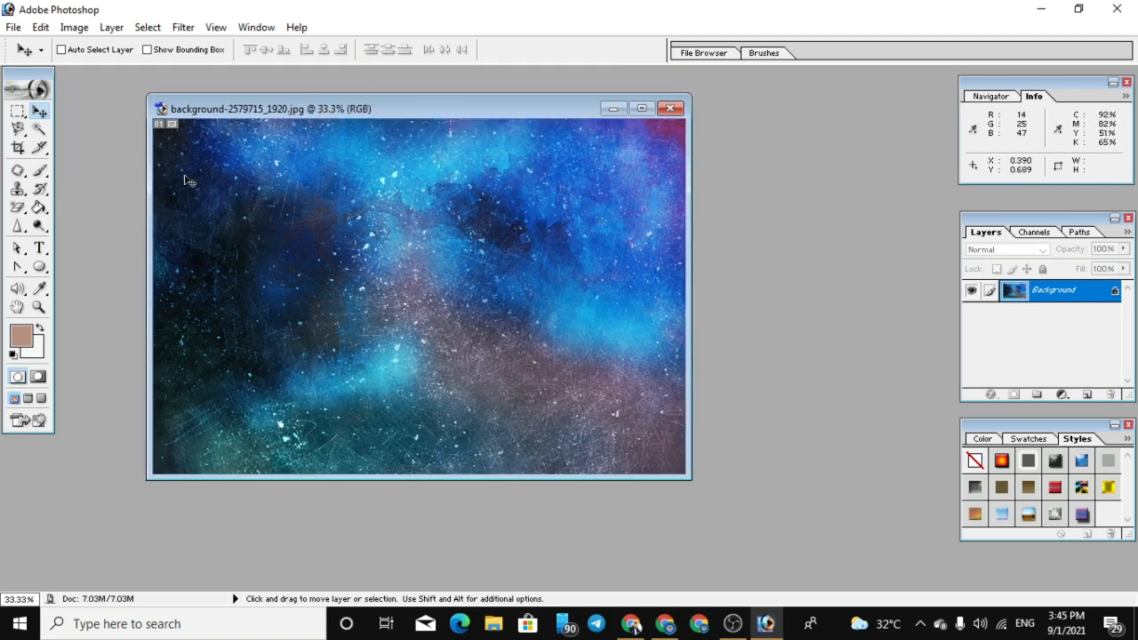
Step: Activate the Crop tool and duplicate the Background layer of the opened image
click(18, 148)
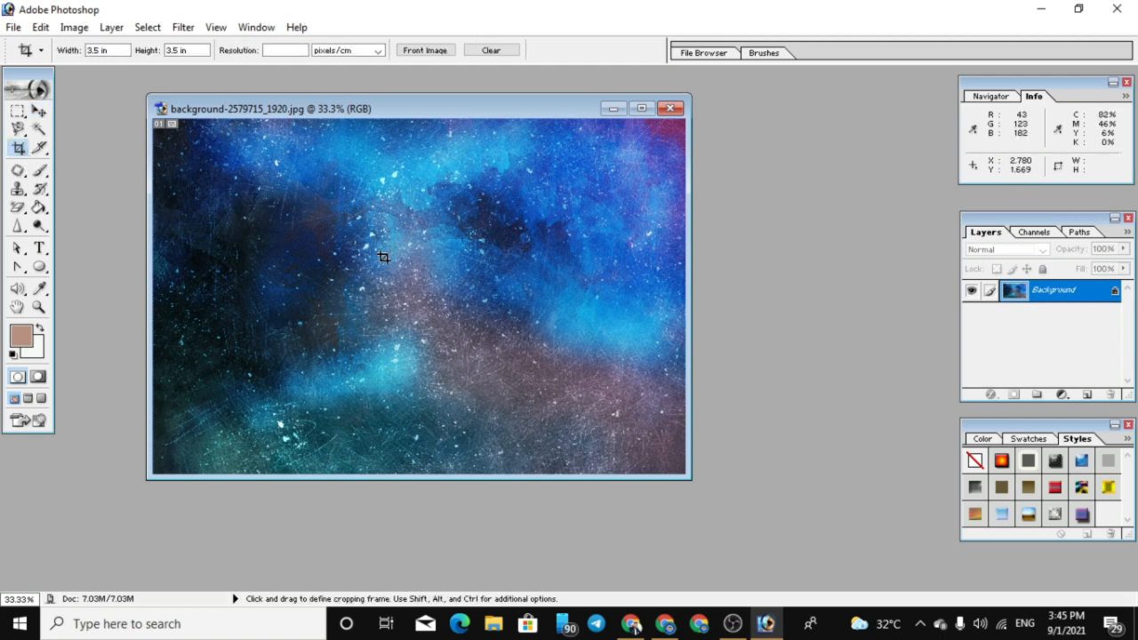
right_click(1035, 303)
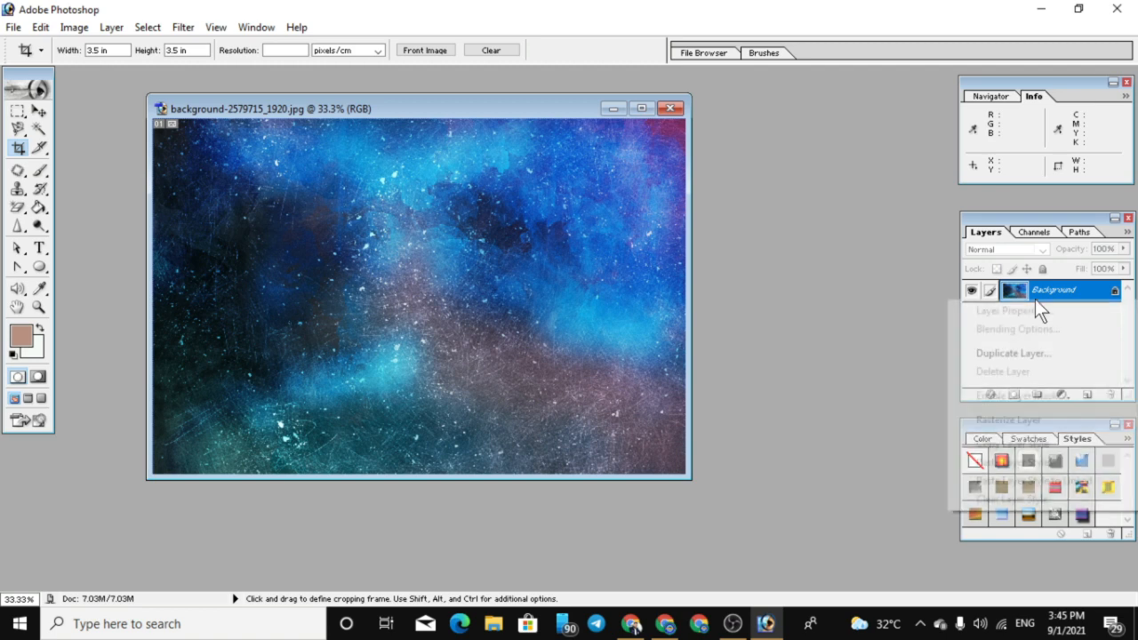
click(1016, 354)
click(703, 273)
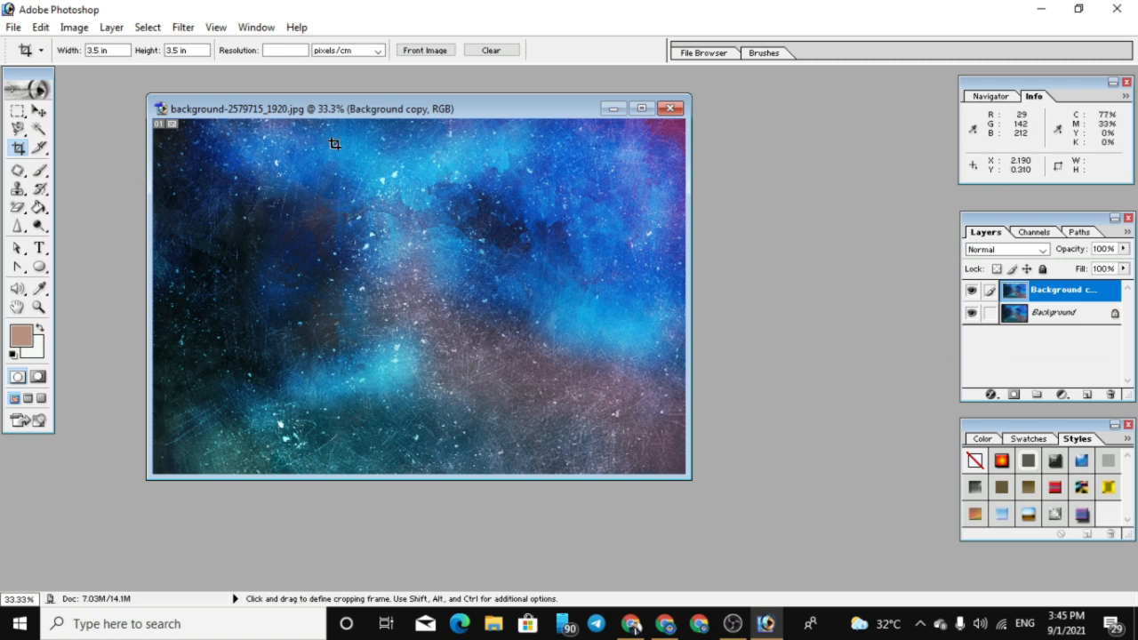
Step: Crop the upper middle of the image to a 3.5 × 3.5 in square and close the document without saving
drag(287, 124, 504, 469)
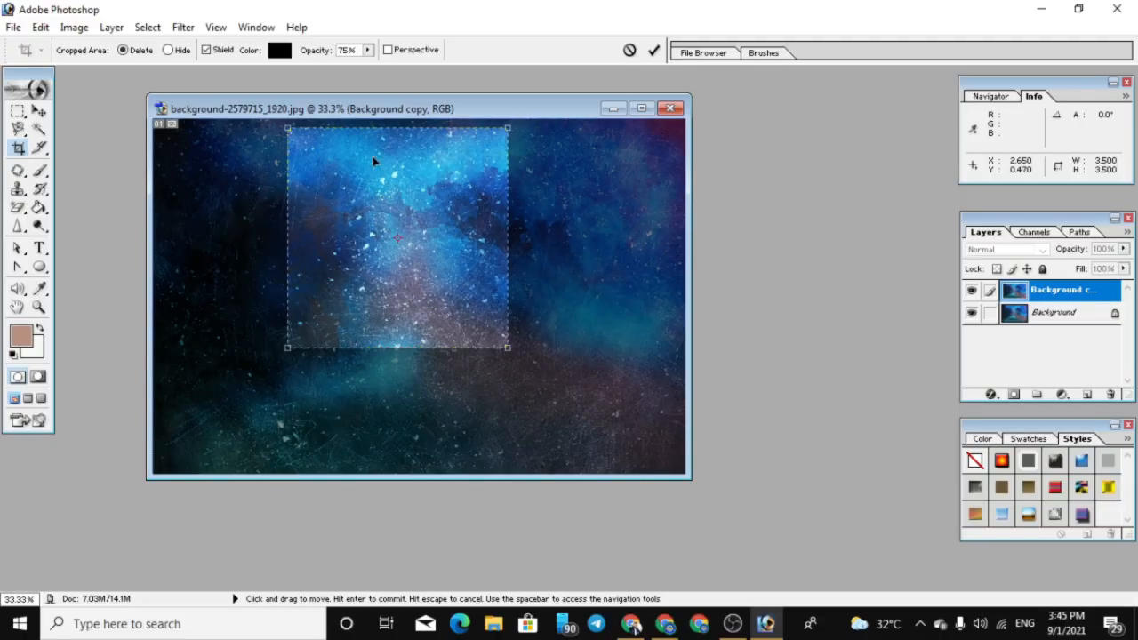
key(Return)
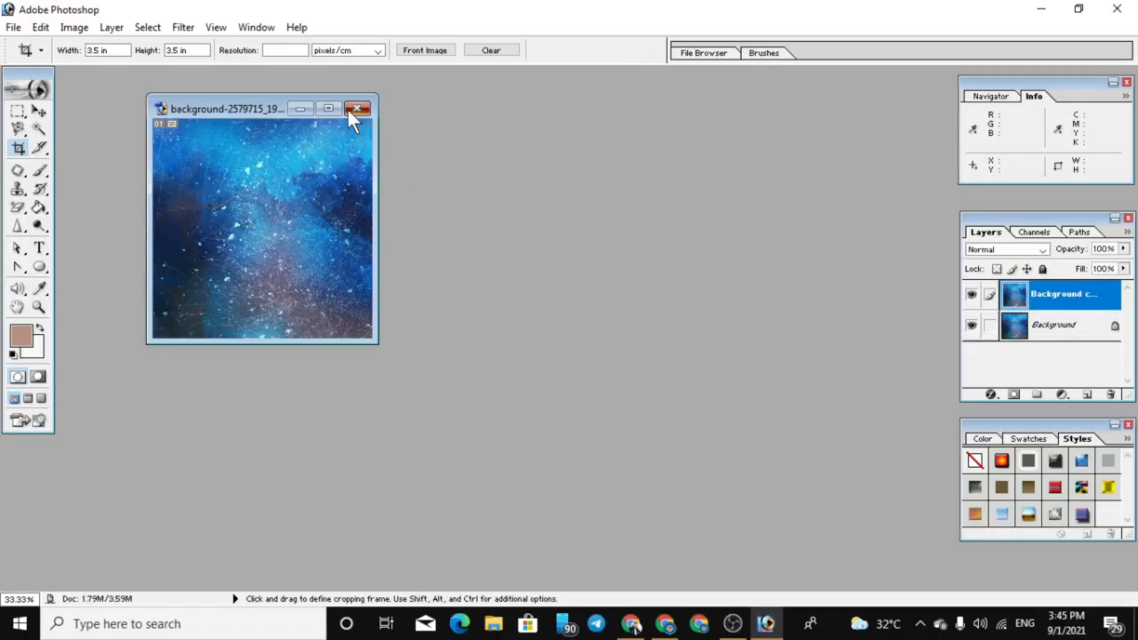
click(356, 109)
click(577, 251)
Step: Reopen the original background-2579715_1920 image from the Download folder
key(ctrl+o)
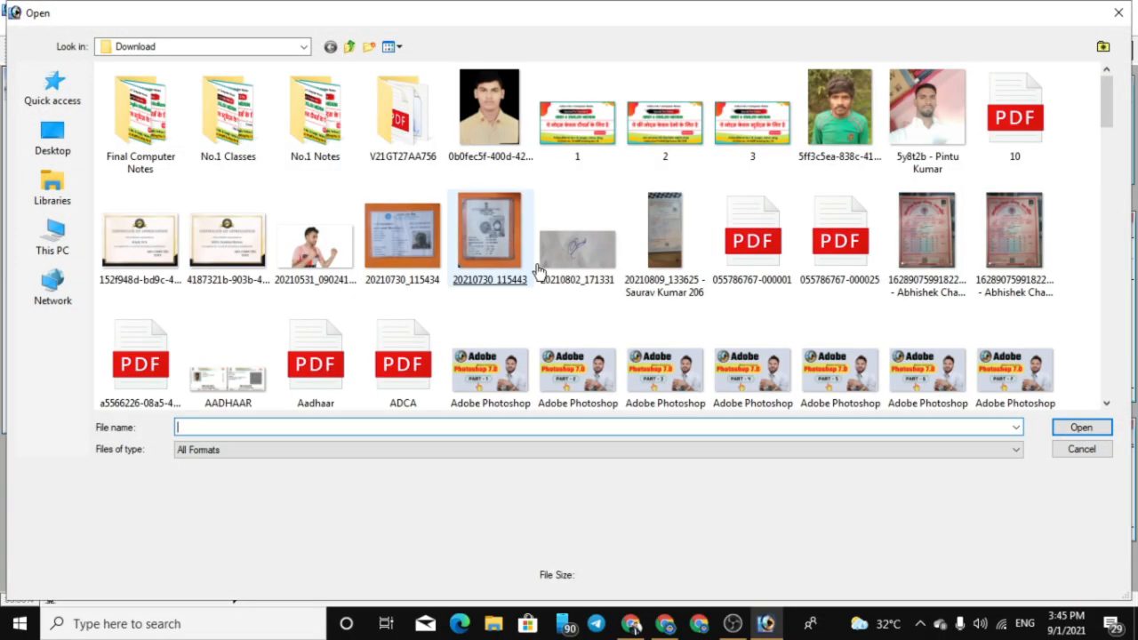
drag(1111, 93, 1122, 167)
click(315, 183)
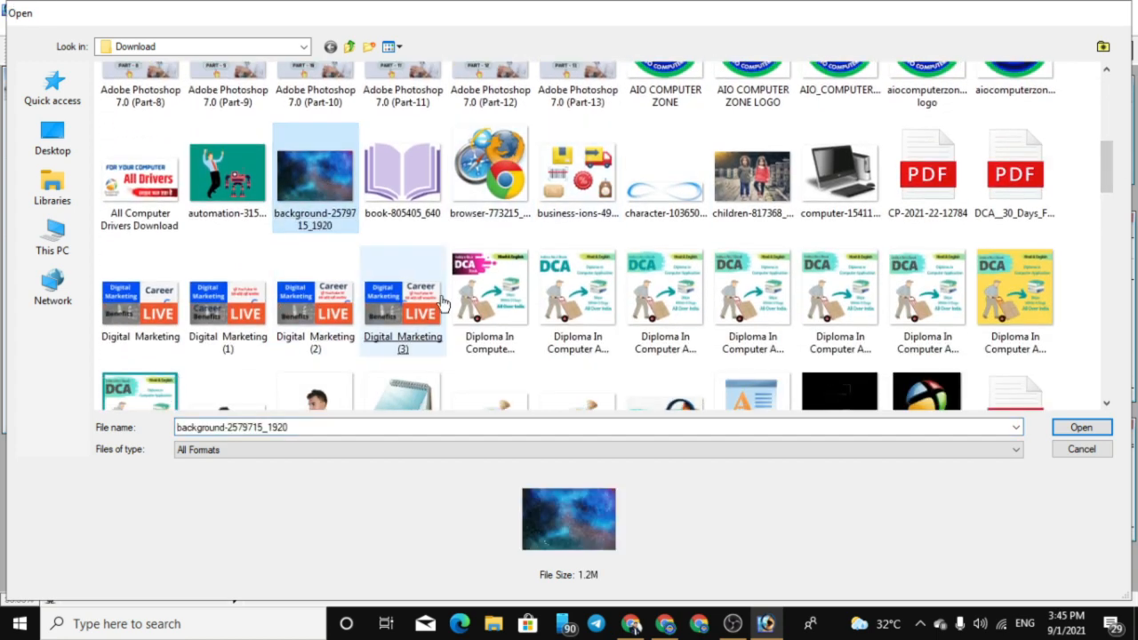
key(Return)
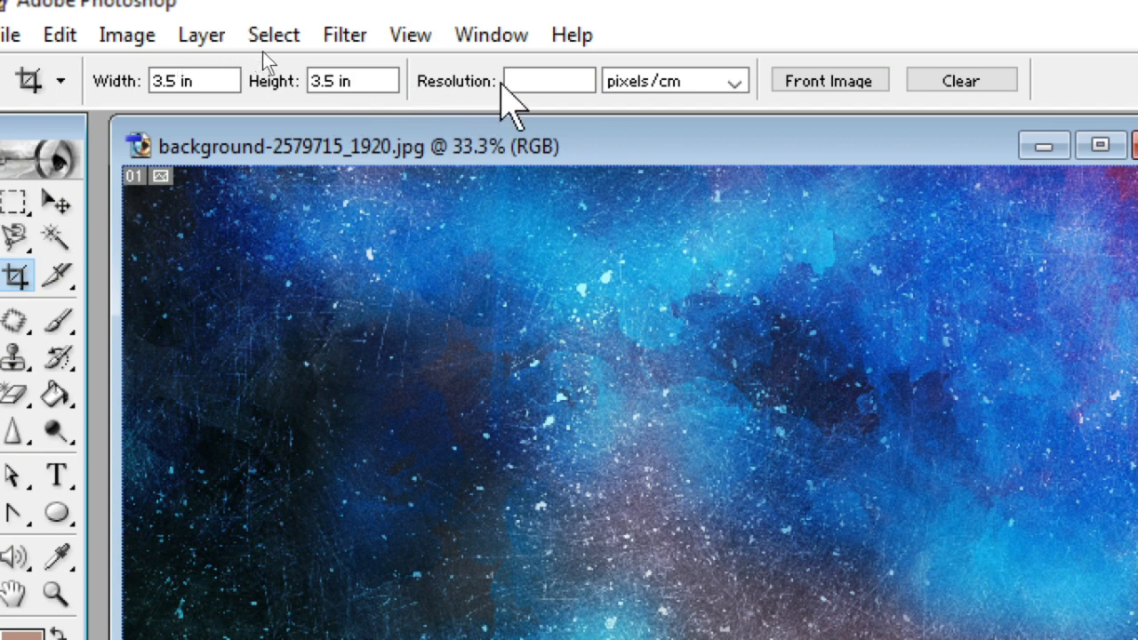
Step: Set the Crop tool's resolution to 300 pixels/cm
click(518, 81)
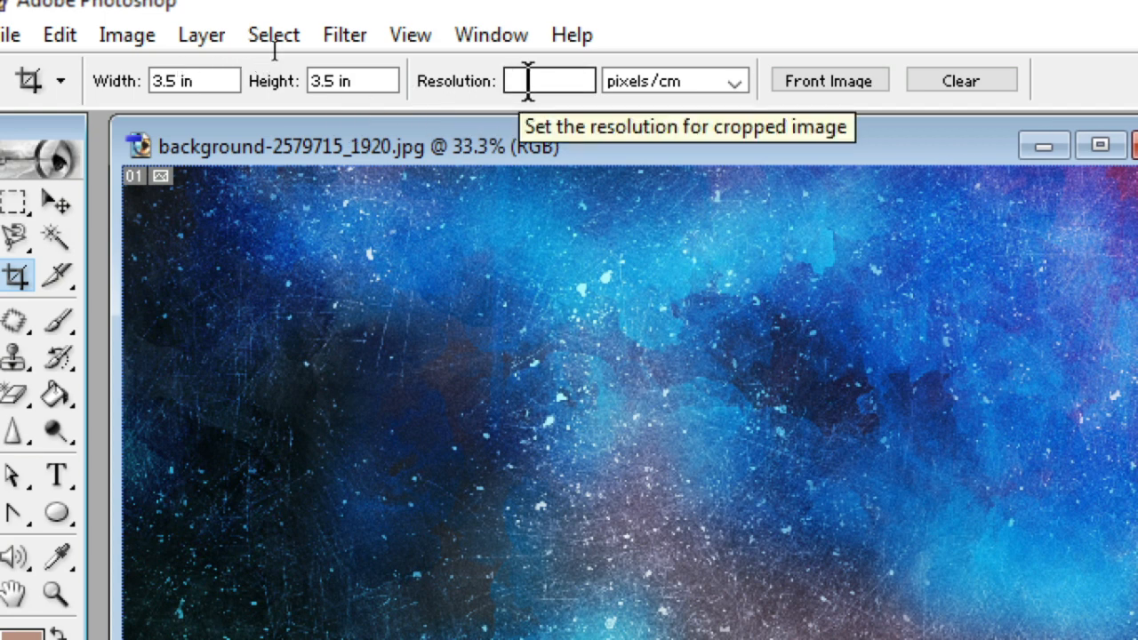
click(516, 80)
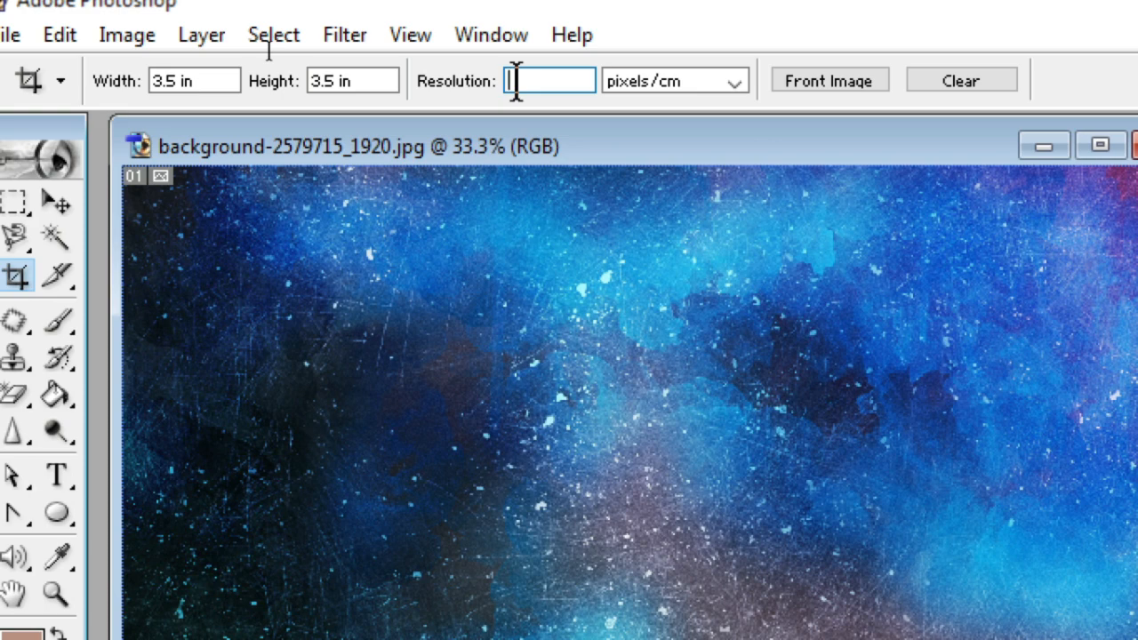
text(300)
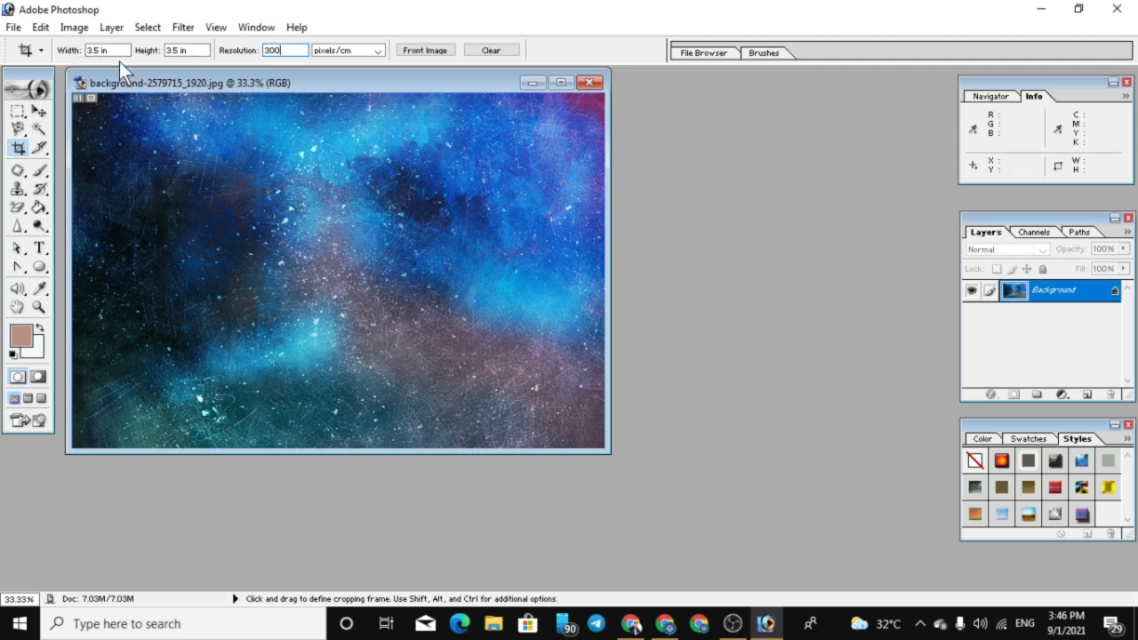
Step: Clear the Crop tool's preset size values and crop the image freely to a portrait area about 2.42 × 3.90 in
click(486, 51)
drag(234, 111, 435, 435)
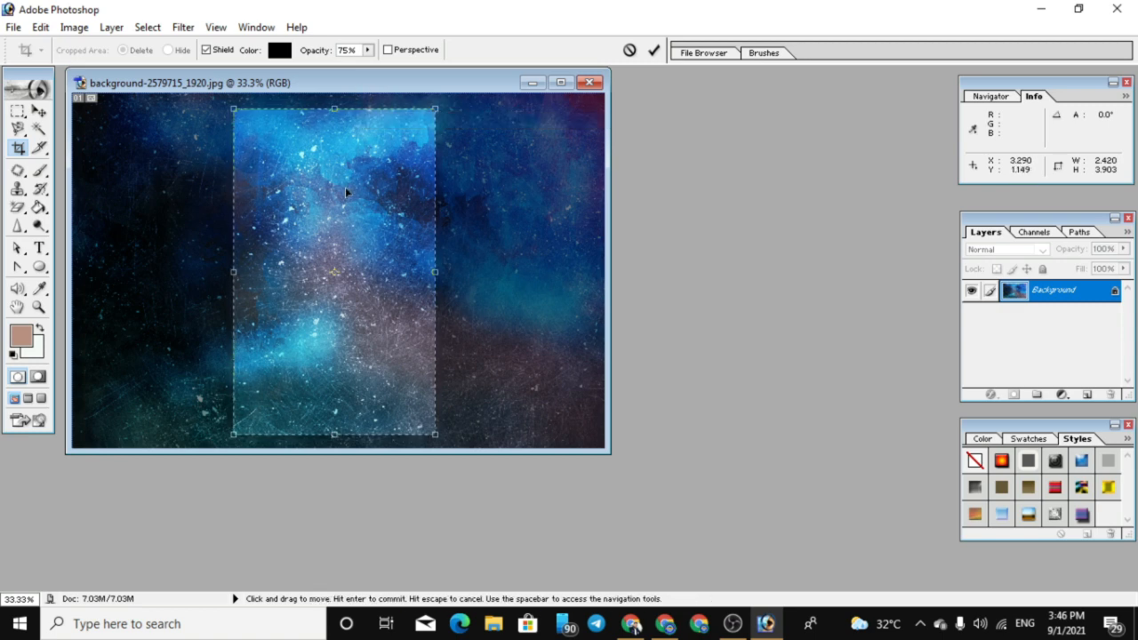
key(Return)
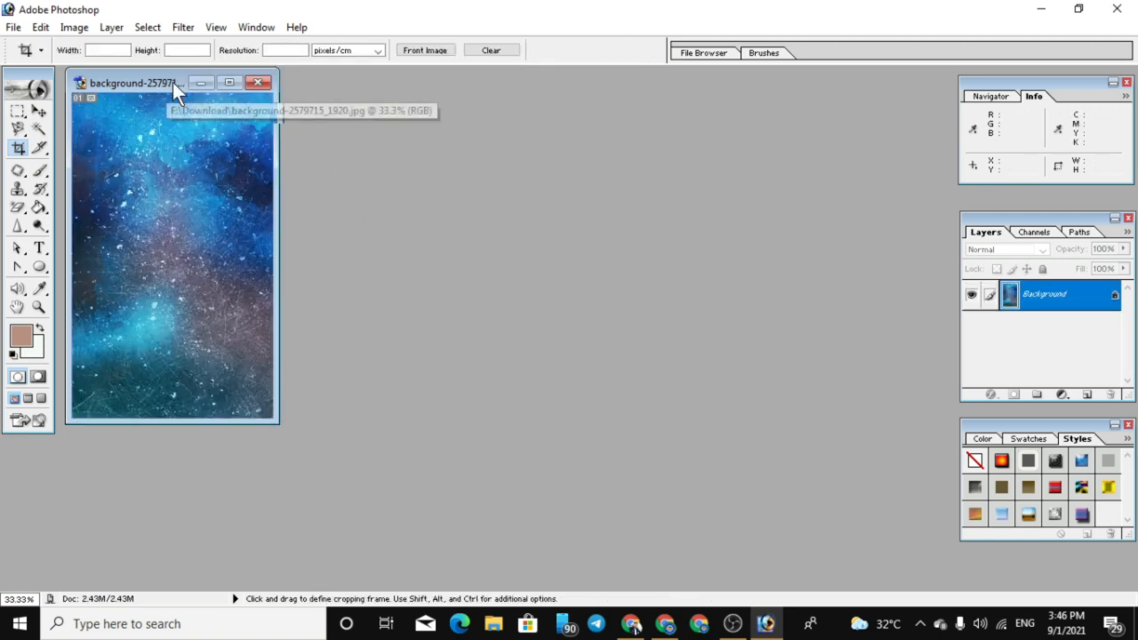
Step: Maximize the cropped image's window at 50% zoom and activate the Rectangular Marquee Tool
drag(173, 81, 377, 129)
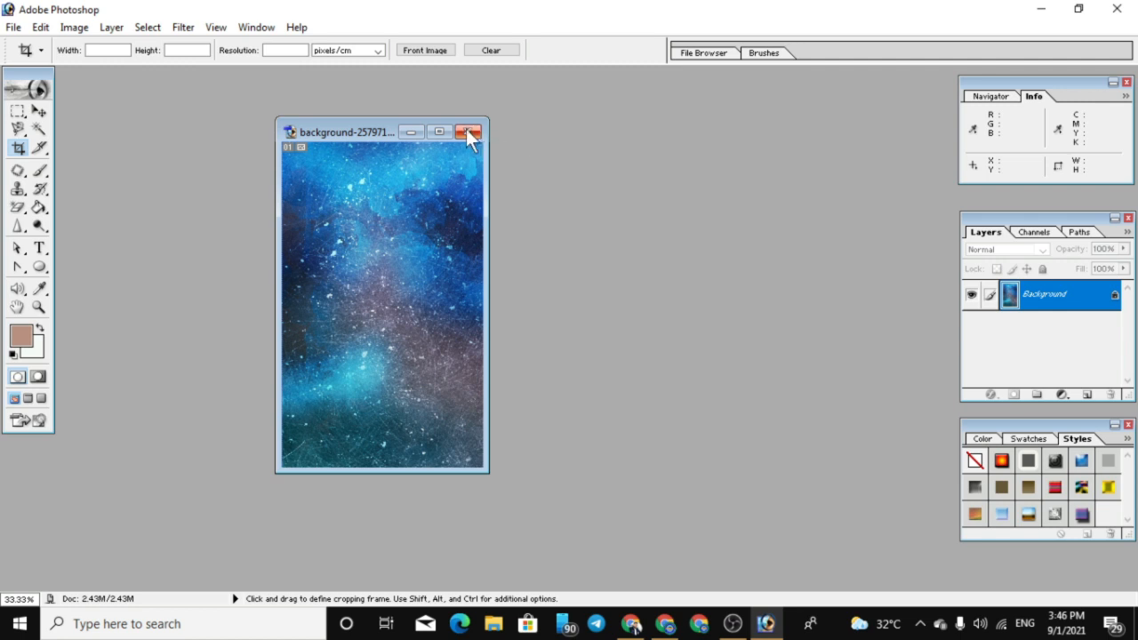
click(438, 131)
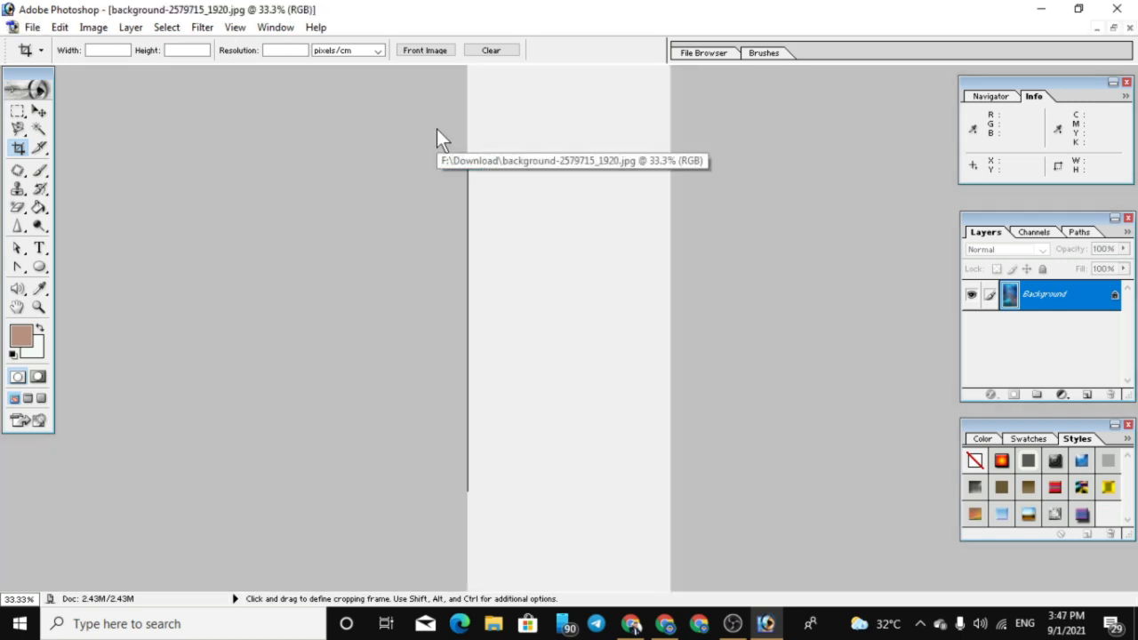
key(ctrl+plus)
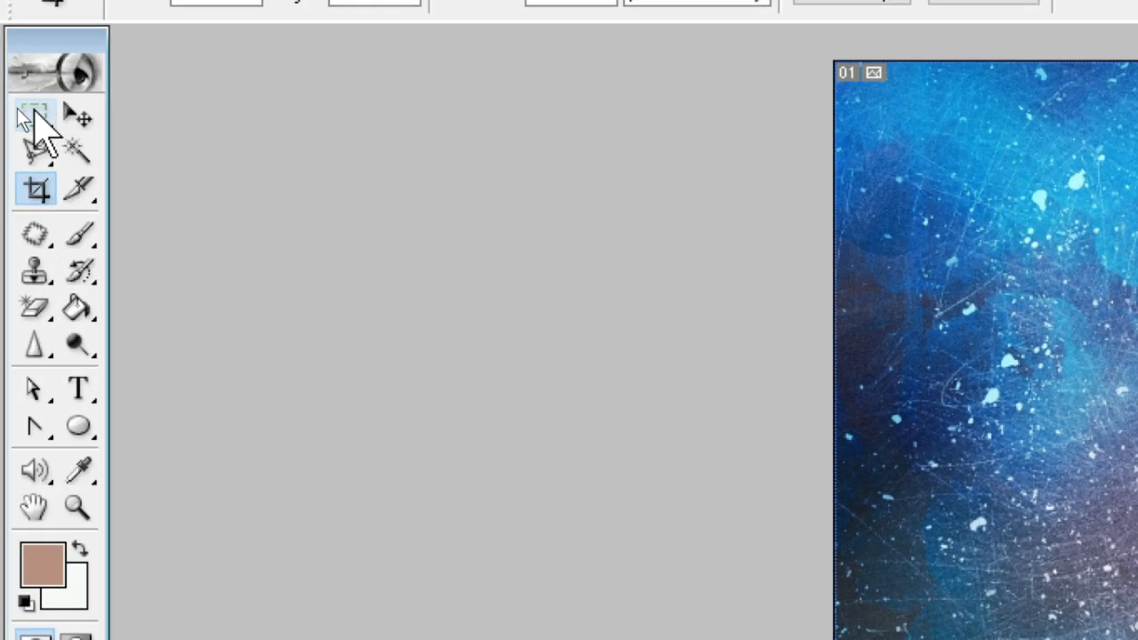
click(17, 111)
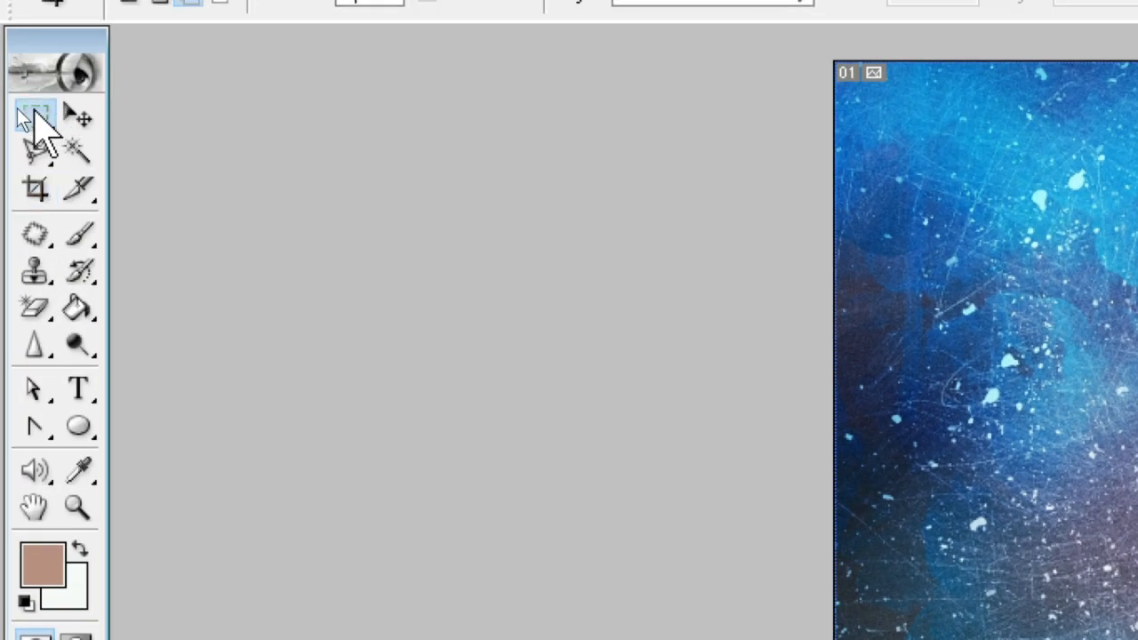
click(35, 113)
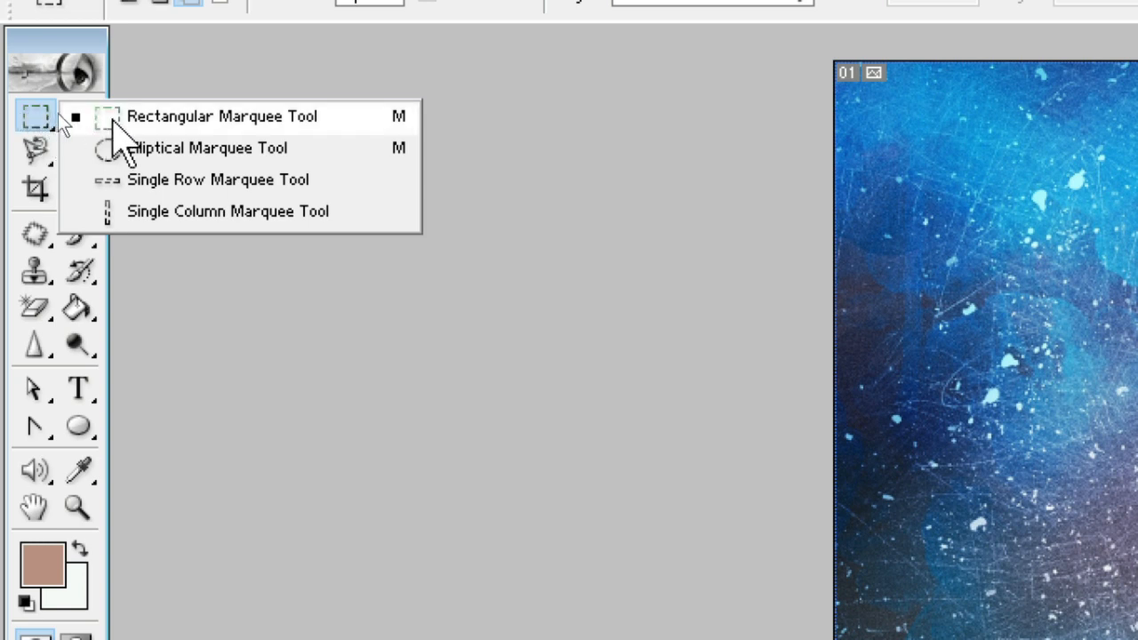
click(164, 116)
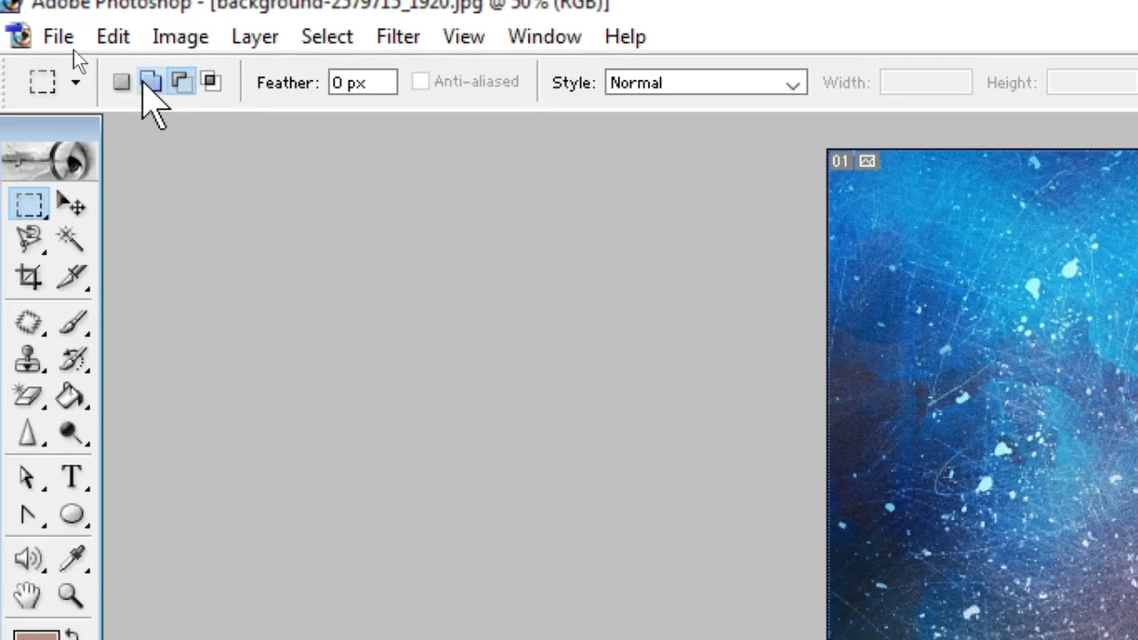
Step: In New selection mode, draw a rectangular marquee about 2.21 × 3.70 in just inside the image edges
click(181, 81)
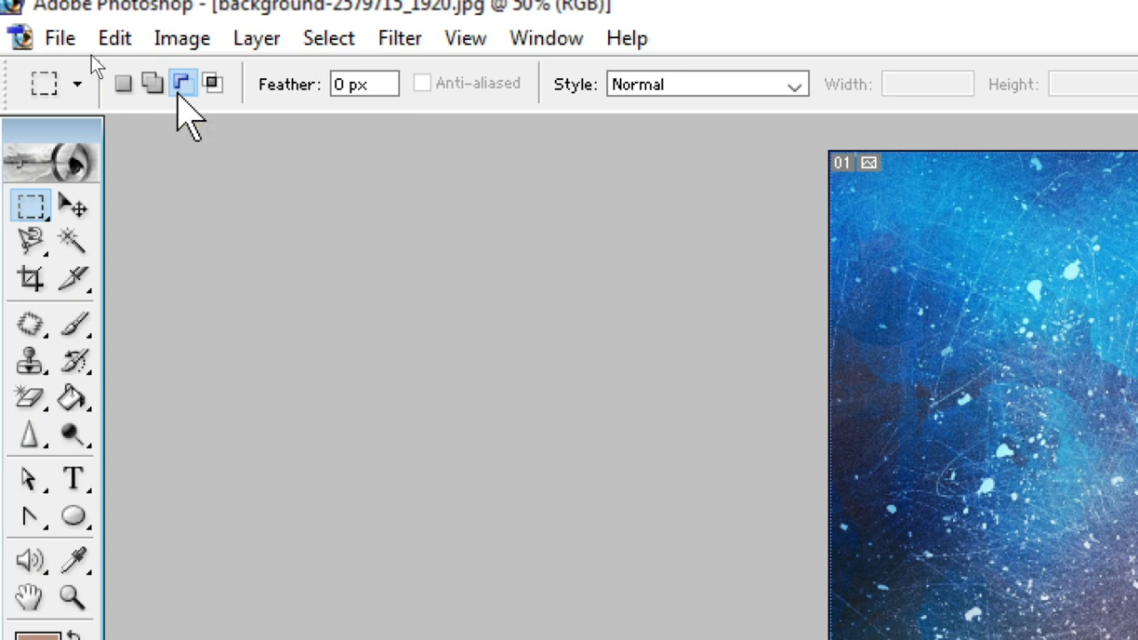
click(158, 86)
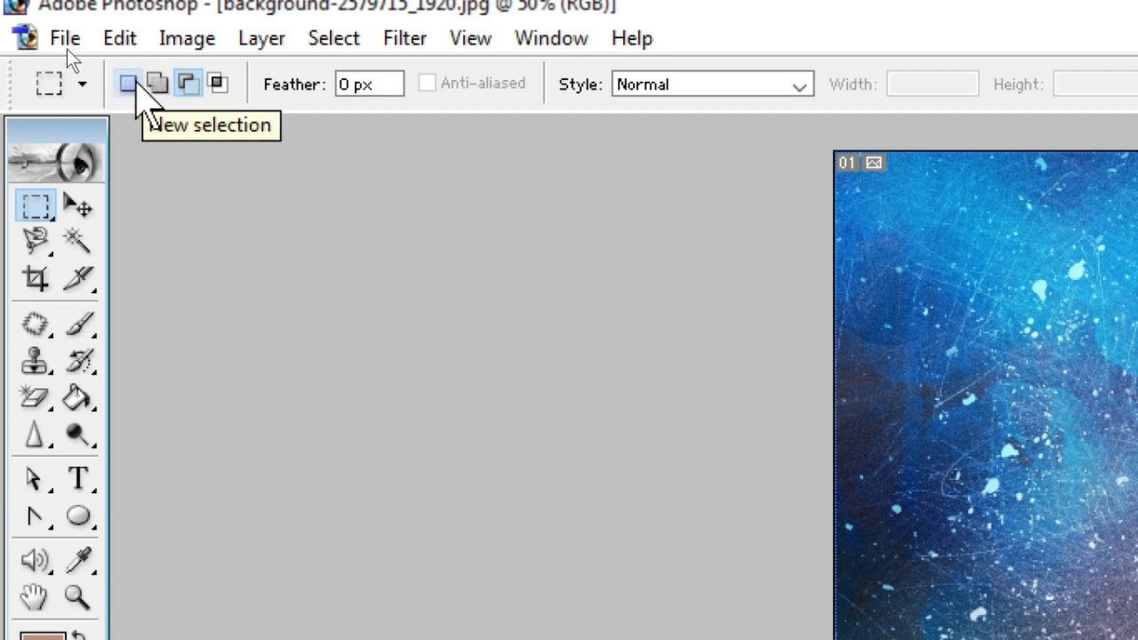
click(132, 85)
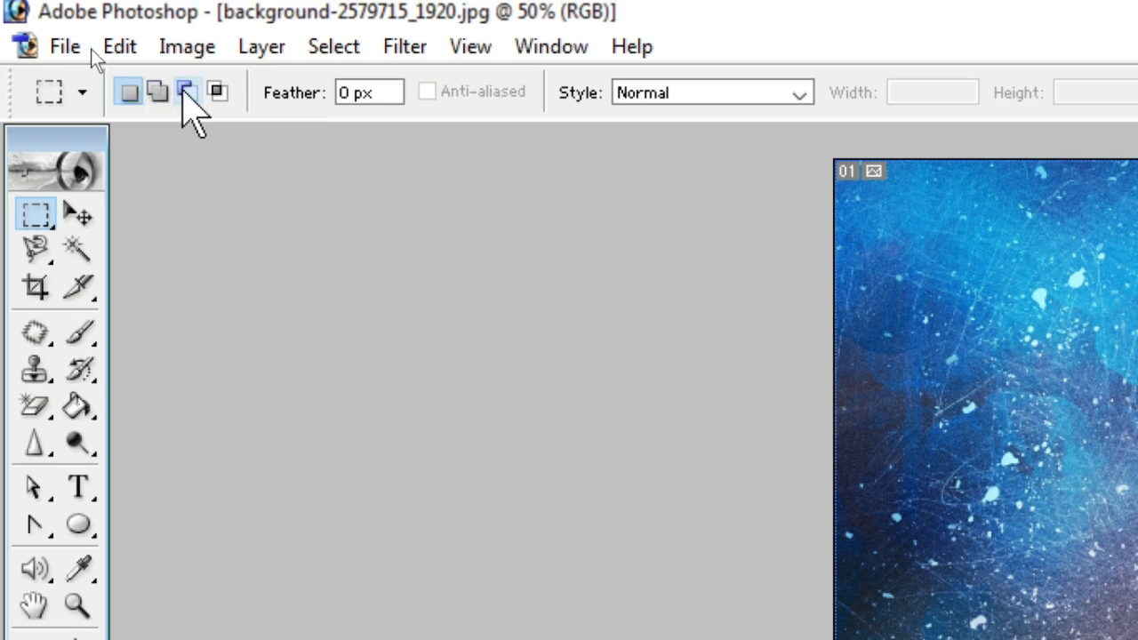
click(186, 90)
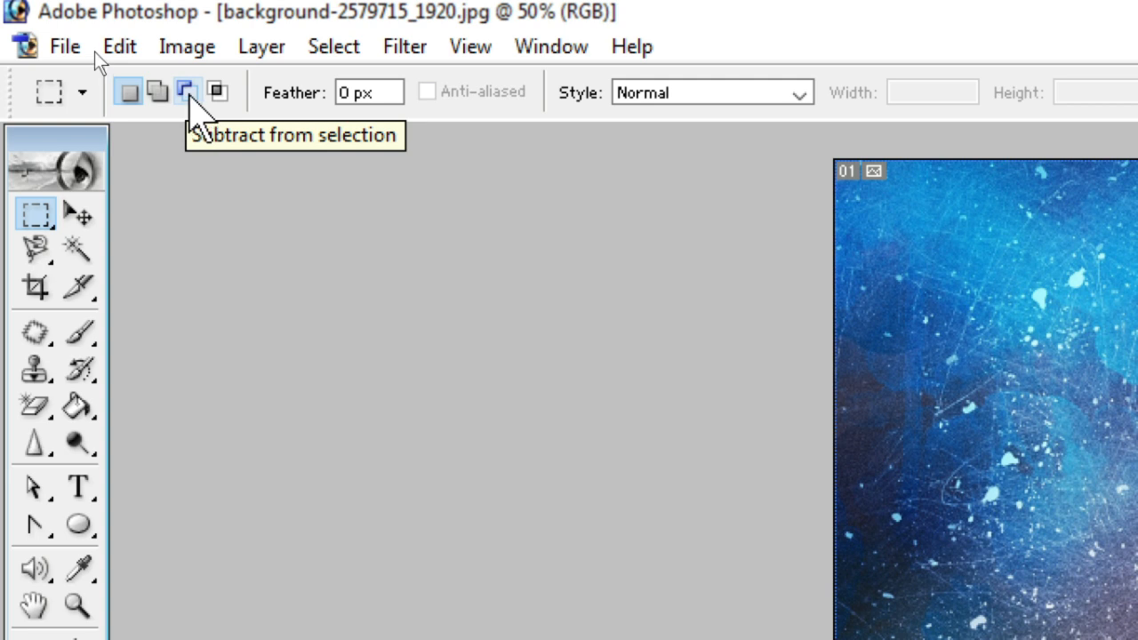
click(128, 93)
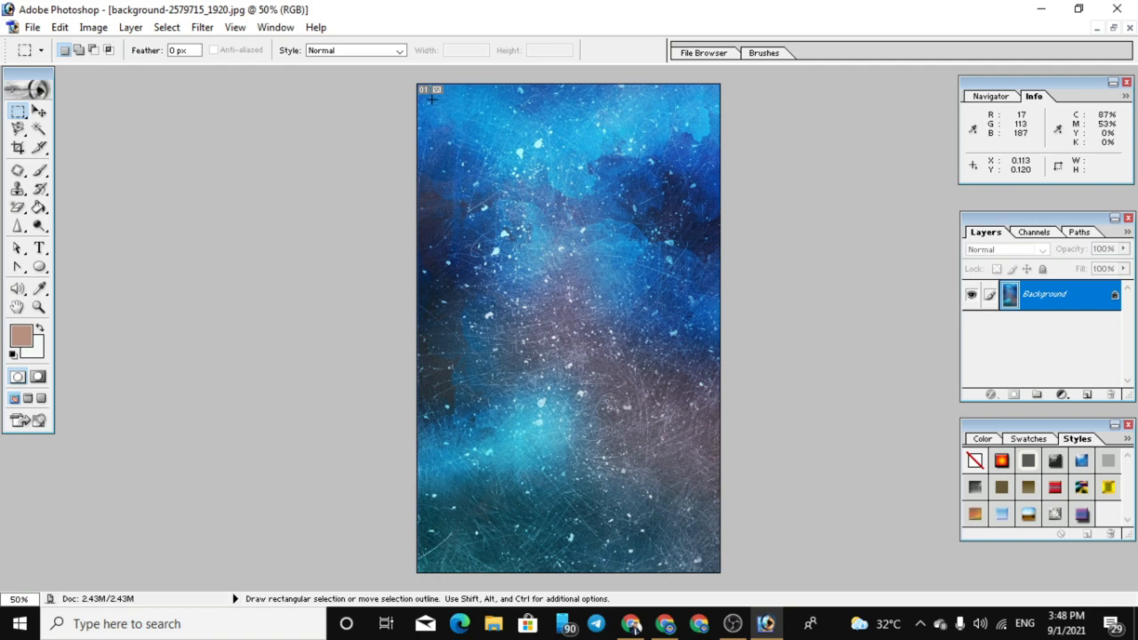
drag(432, 100, 707, 561)
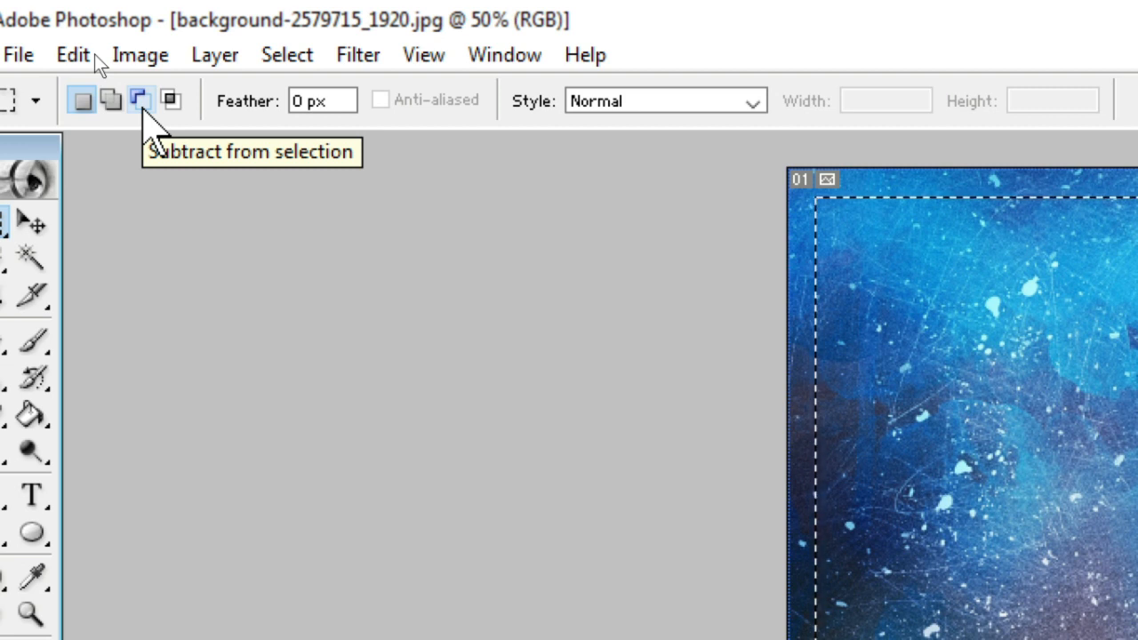
Step: Subtract a small rectangular notch from each of the four corners of the marquee selection
click(141, 100)
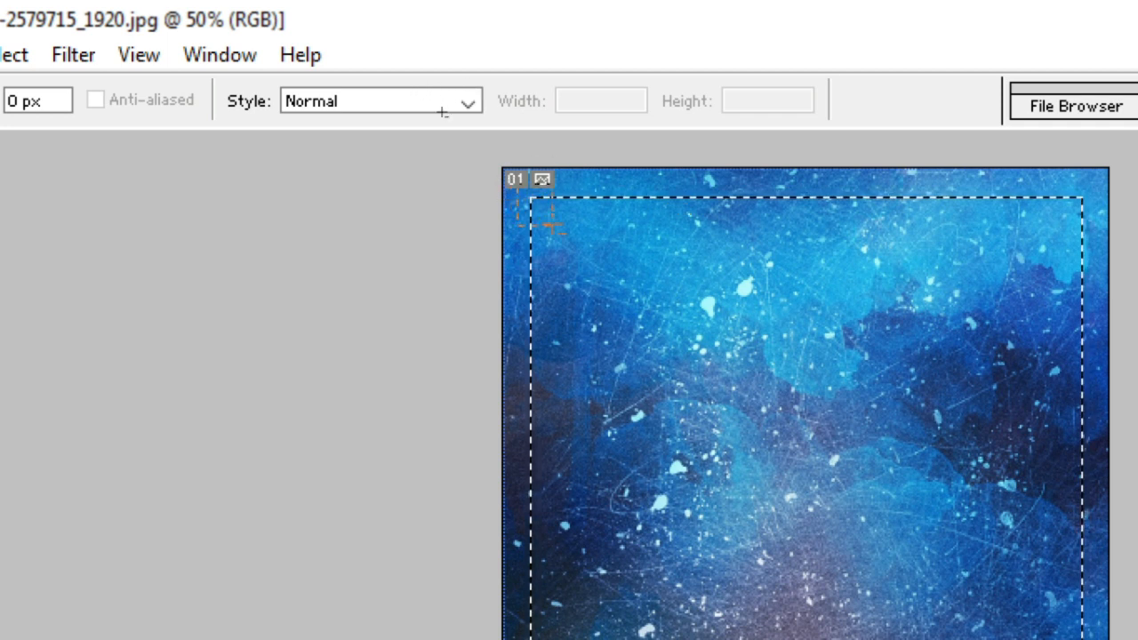
drag(550, 226, 555, 226)
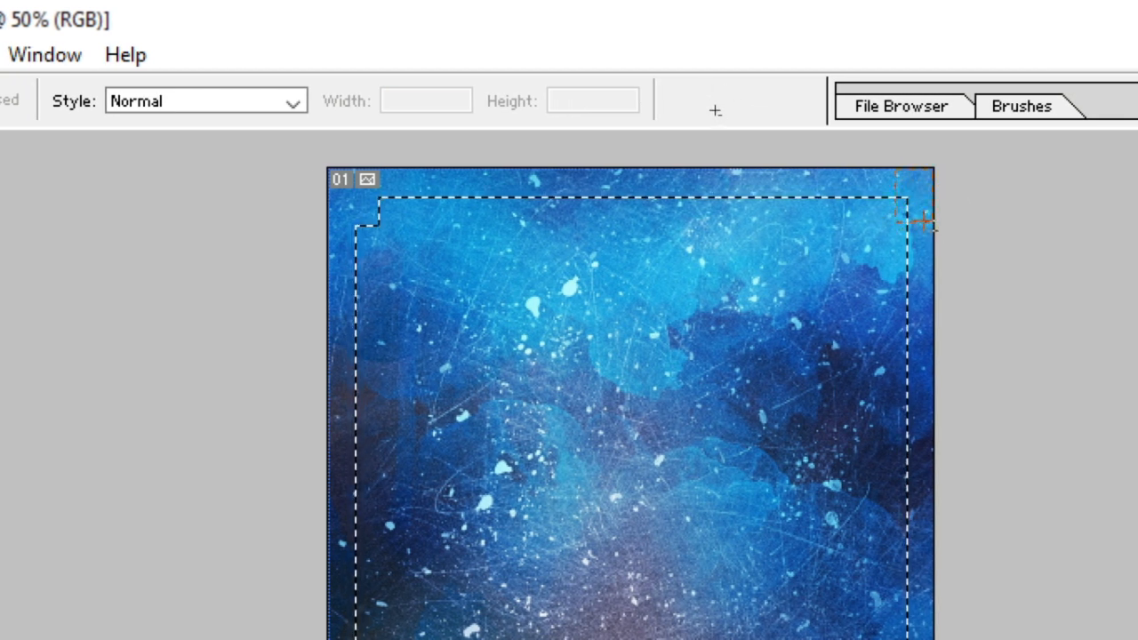
drag(925, 220, 925, 220)
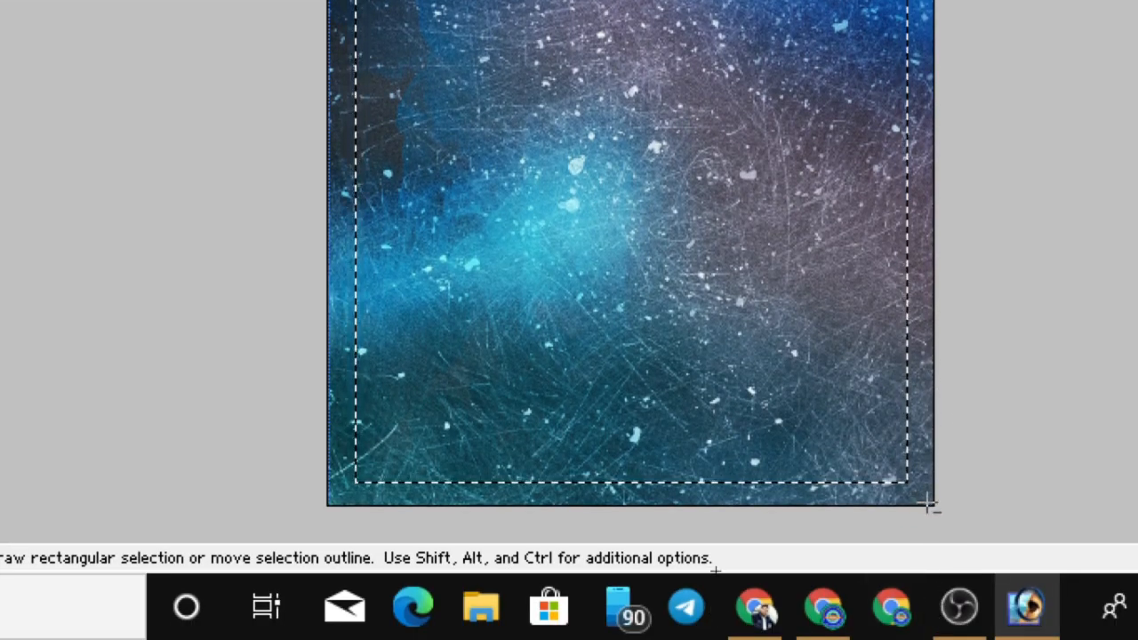
drag(932, 504, 893, 459)
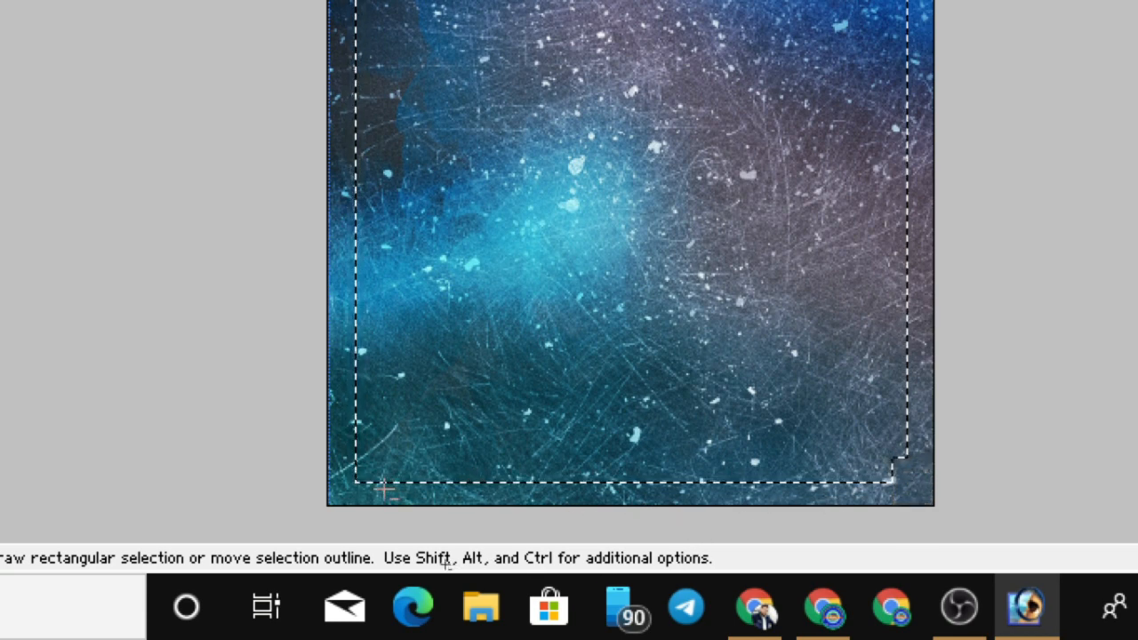
drag(373, 491, 348, 458)
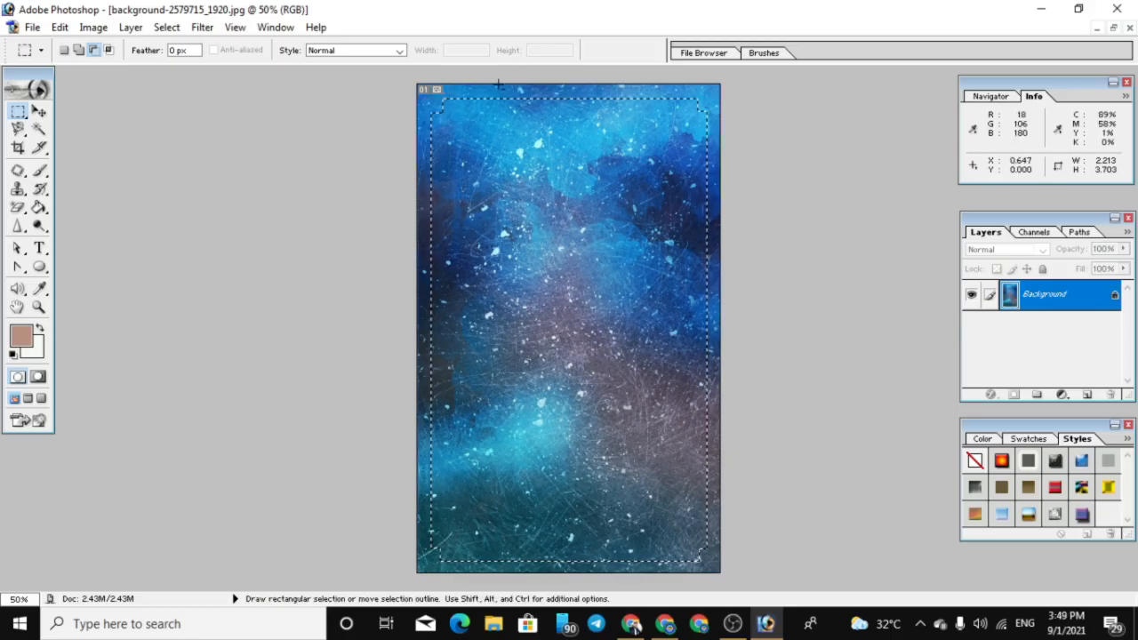
Step: Invert the notched marquee selection and copy the outer border area of the background to a new layer
right_click(500, 92)
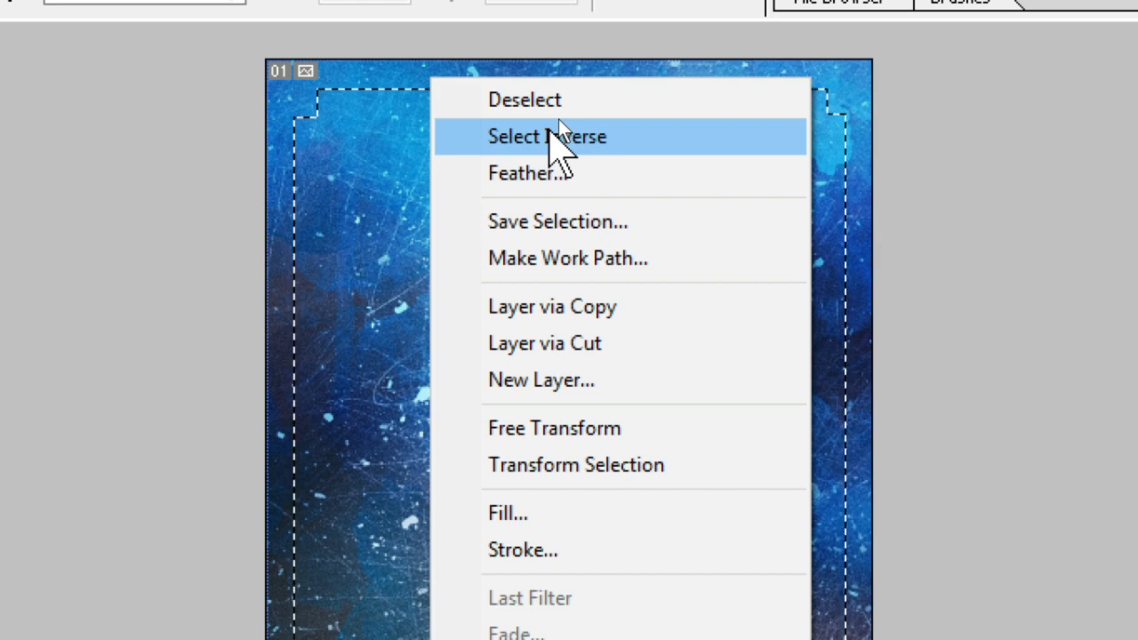
click(555, 132)
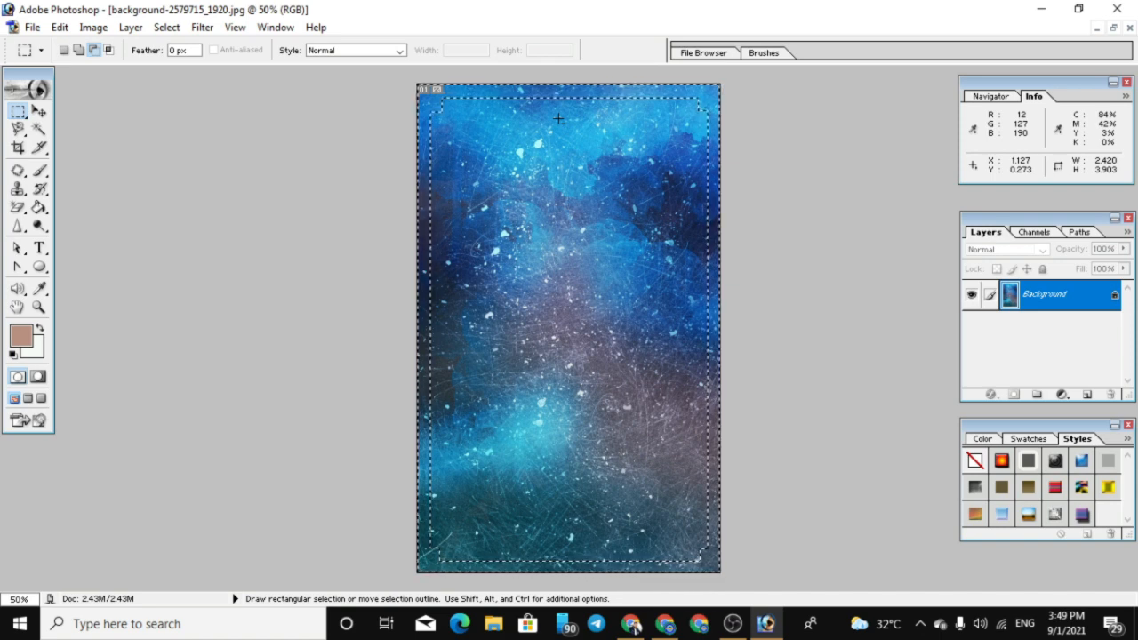
key(ctrl+j)
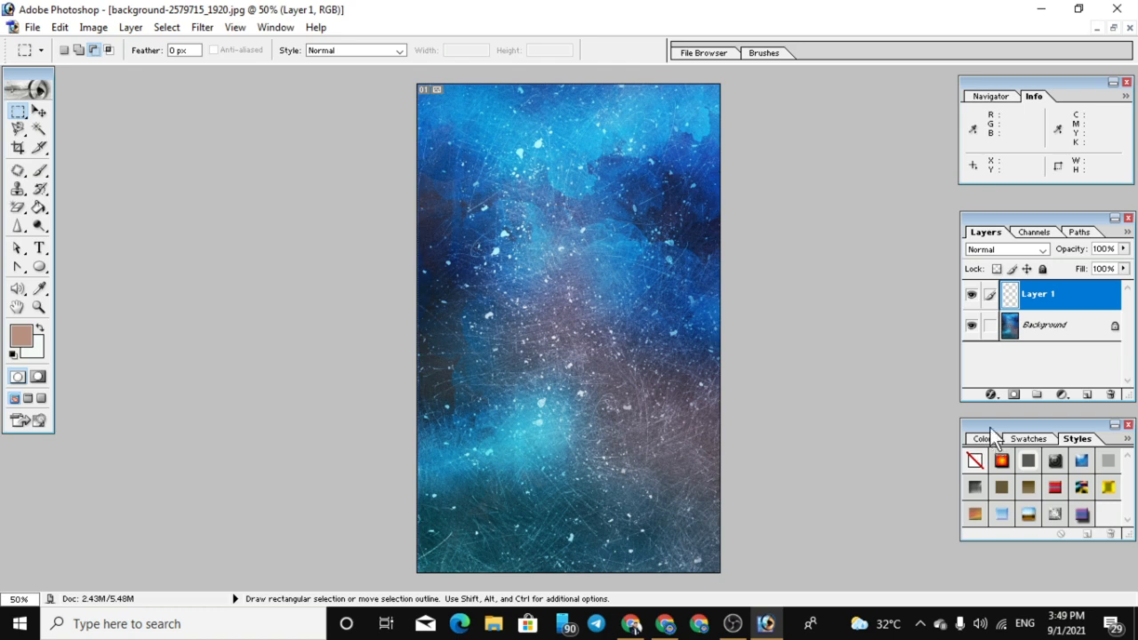
Step: Close the Styles palette, reopen it and place it in the empty workspace beside the image
drag(216, 187, 214, 186)
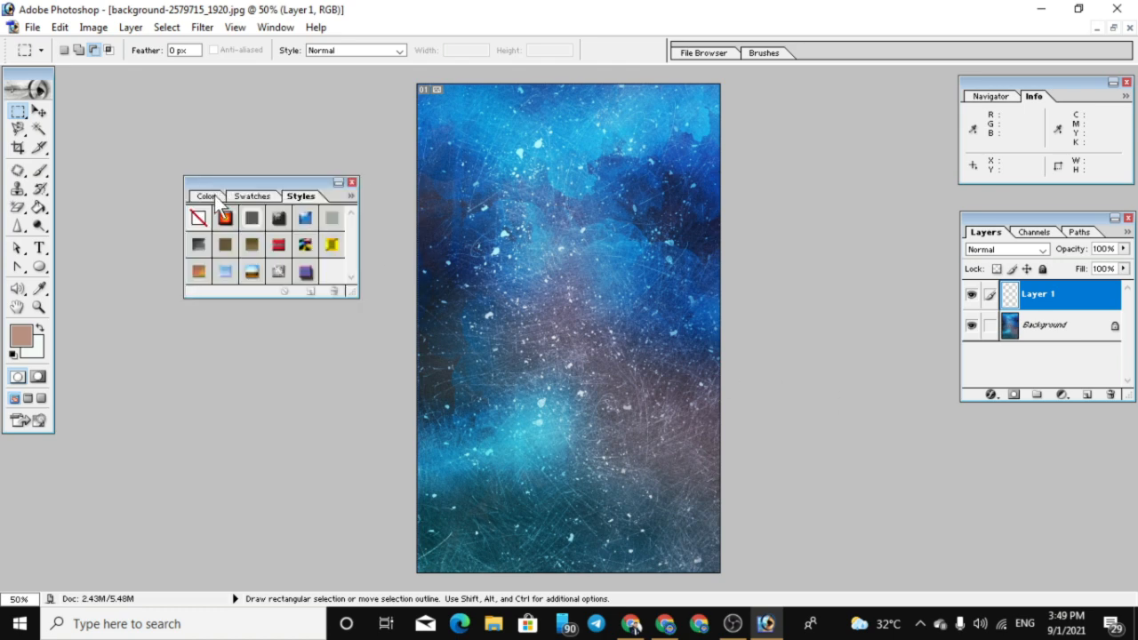
click(214, 195)
click(299, 197)
click(352, 183)
click(276, 27)
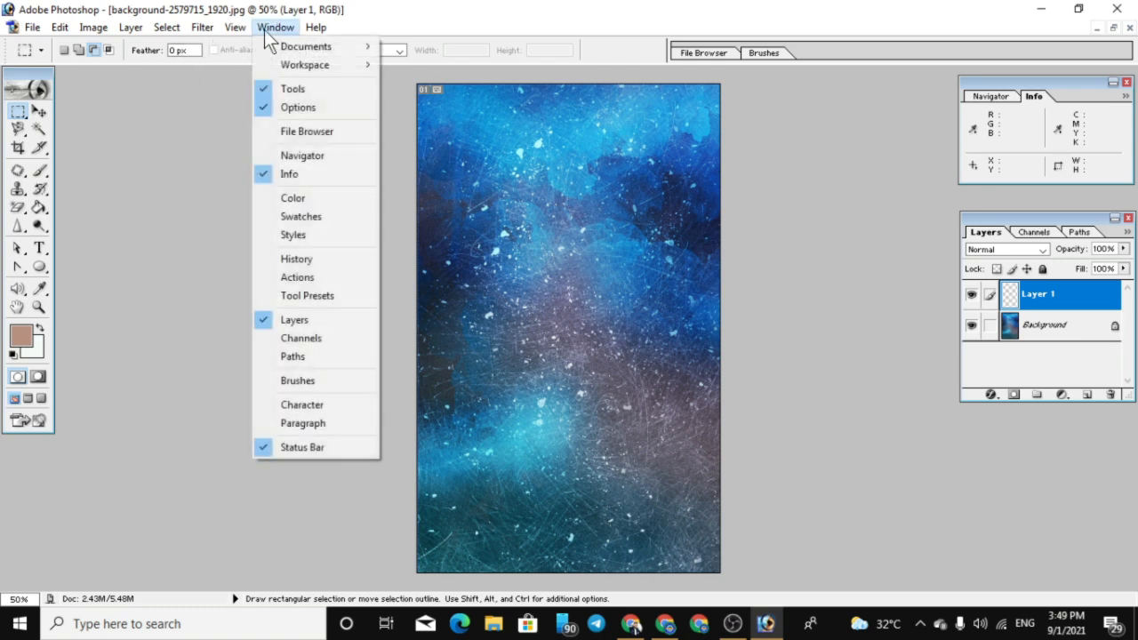
click(289, 235)
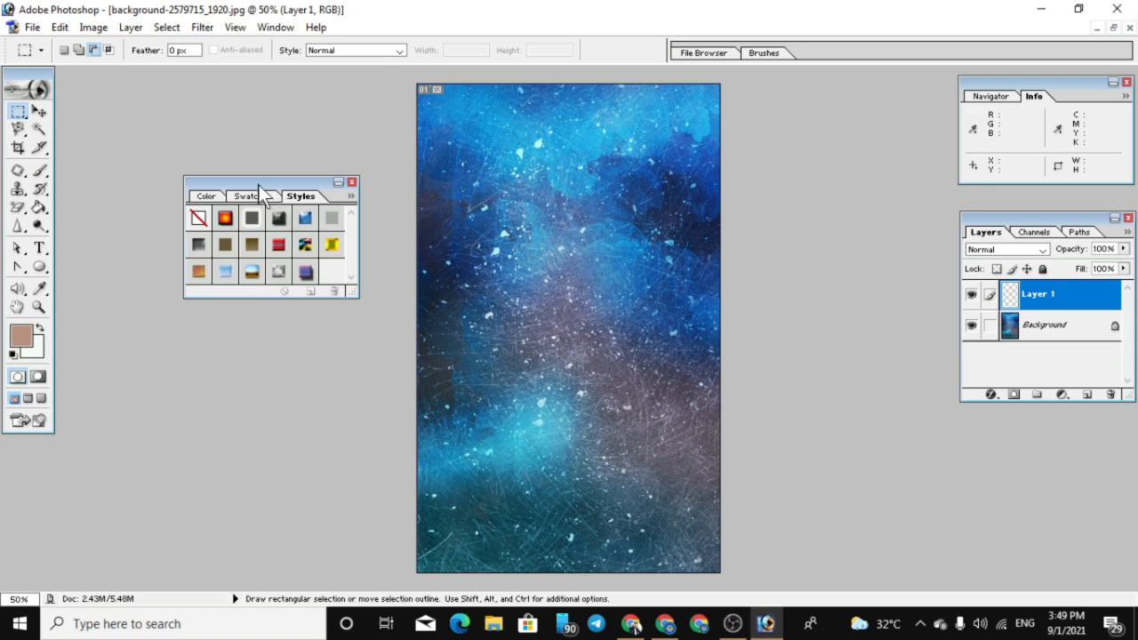
click(210, 196)
click(308, 195)
drag(209, 182, 133, 156)
Step: Try several preset styles on the border layer, keep Color Target (Button), and move the Styles palette below the Layers palette
click(229, 219)
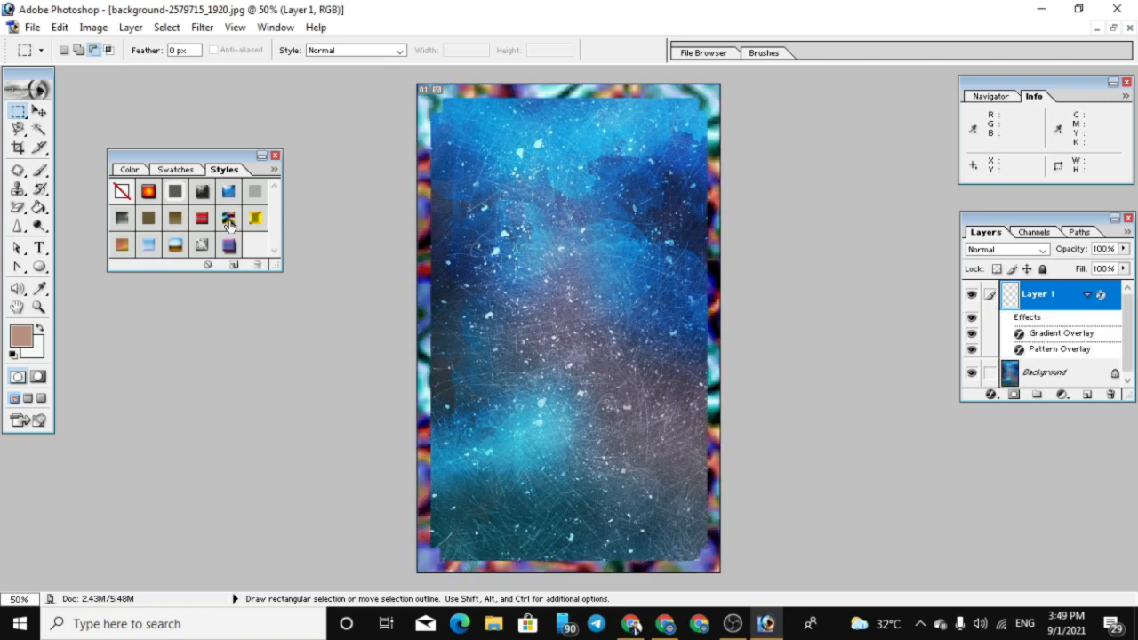
click(200, 246)
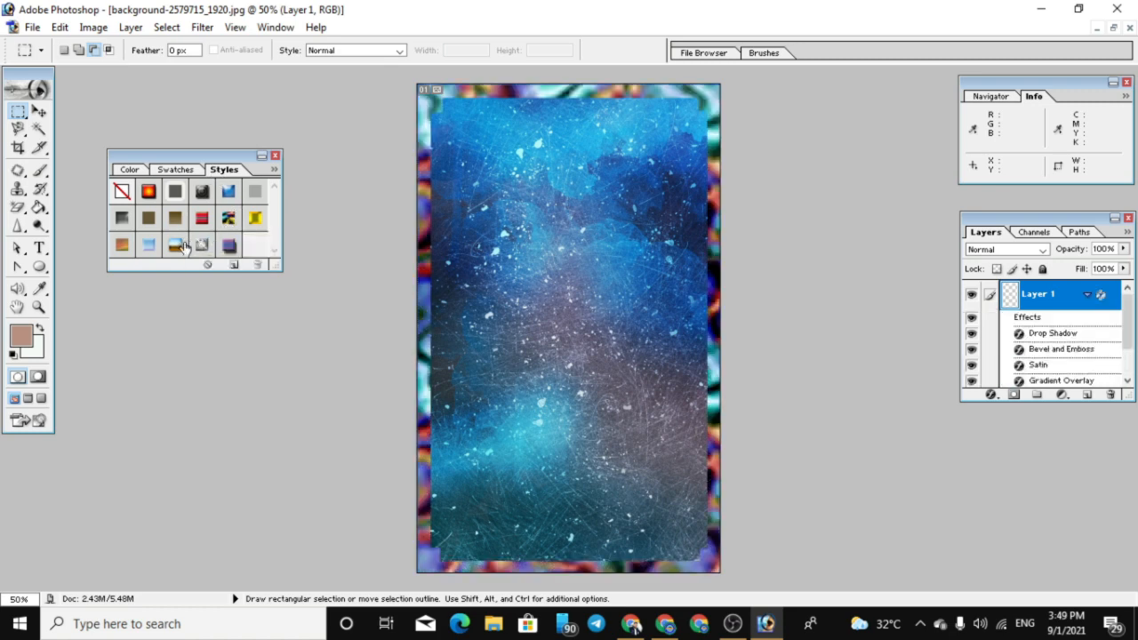
click(148, 193)
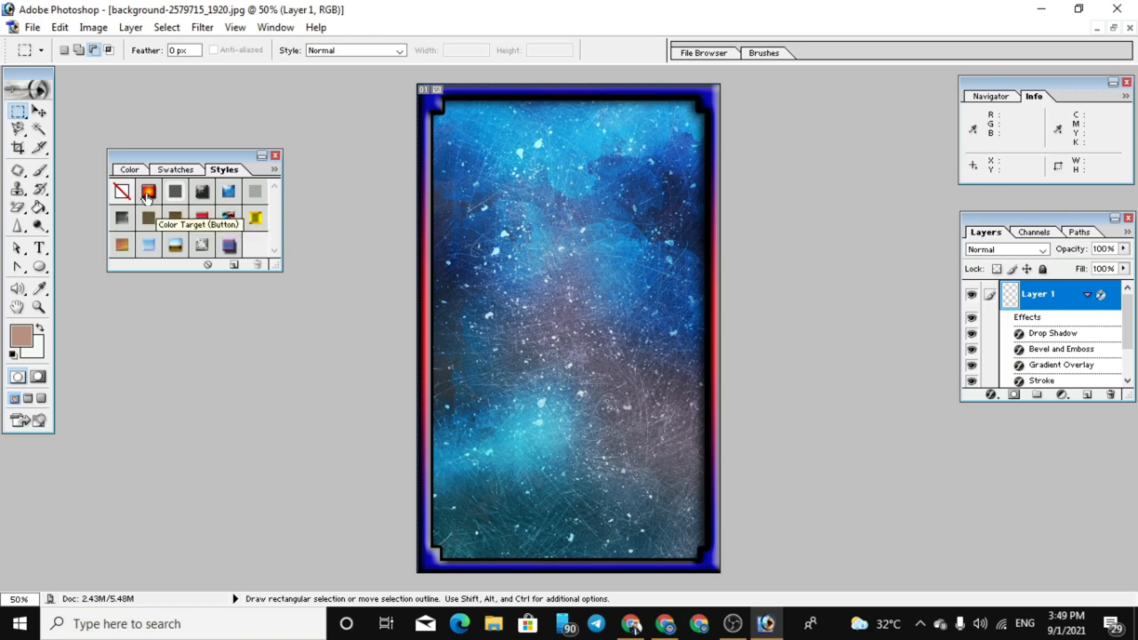
double_click(148, 193)
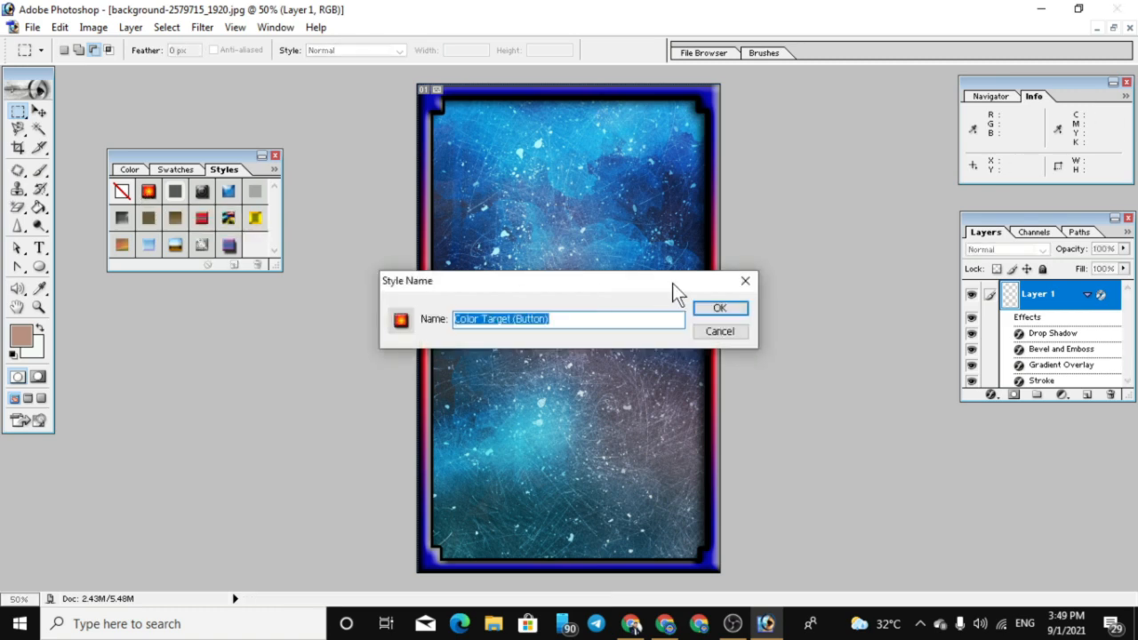
click(745, 282)
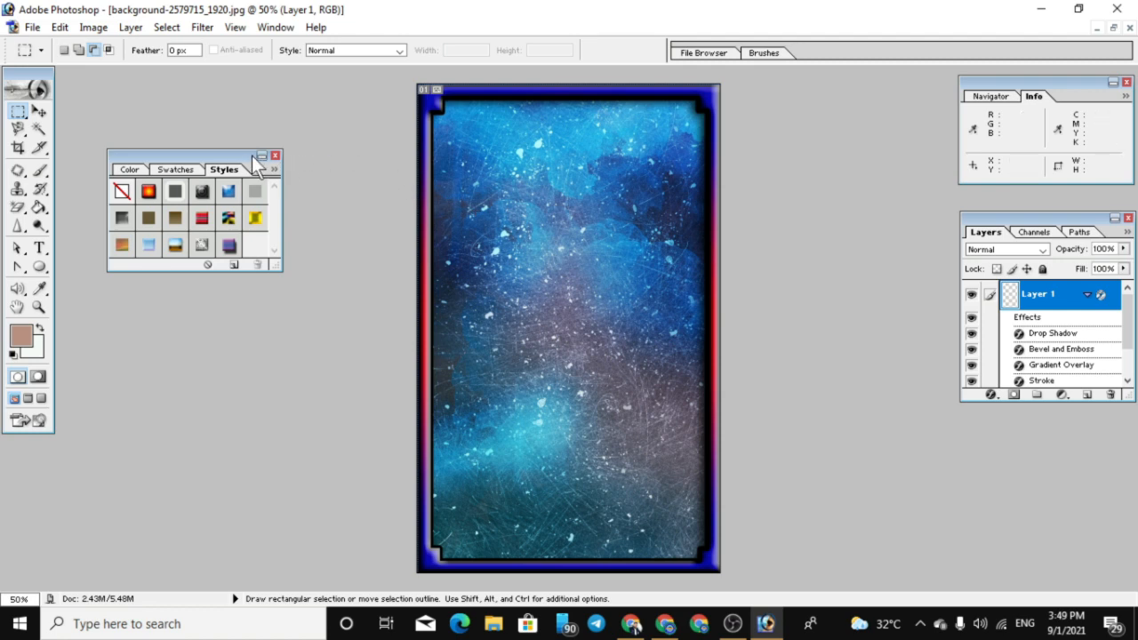
drag(1058, 428, 1060, 427)
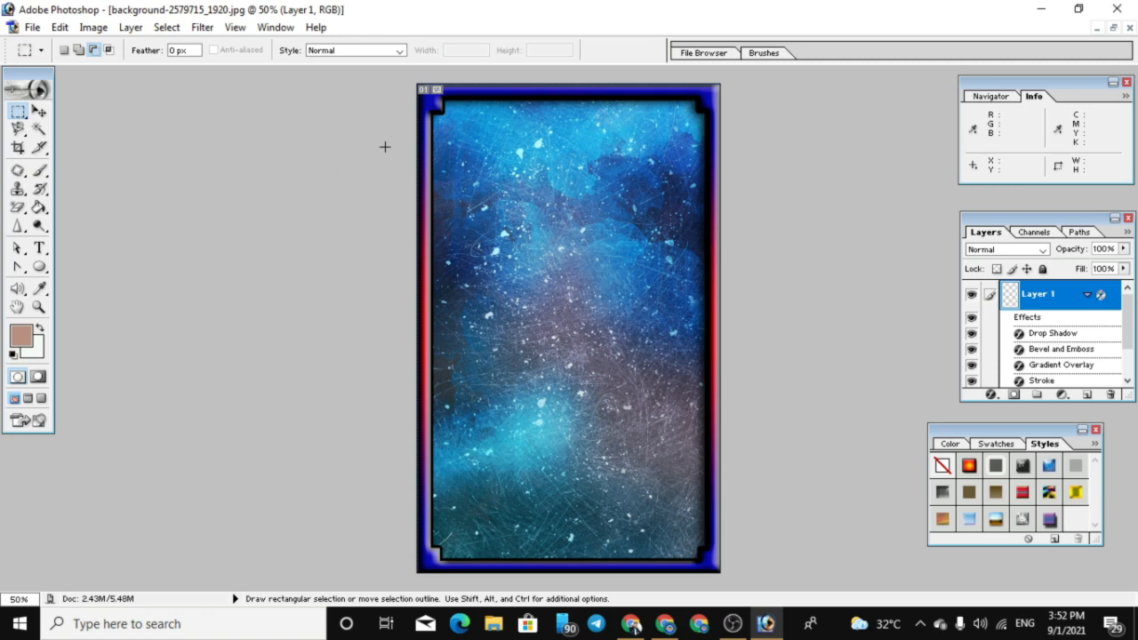
Step: Switch to the Chrome browser and open the remove.bg website in a new tab
click(666, 623)
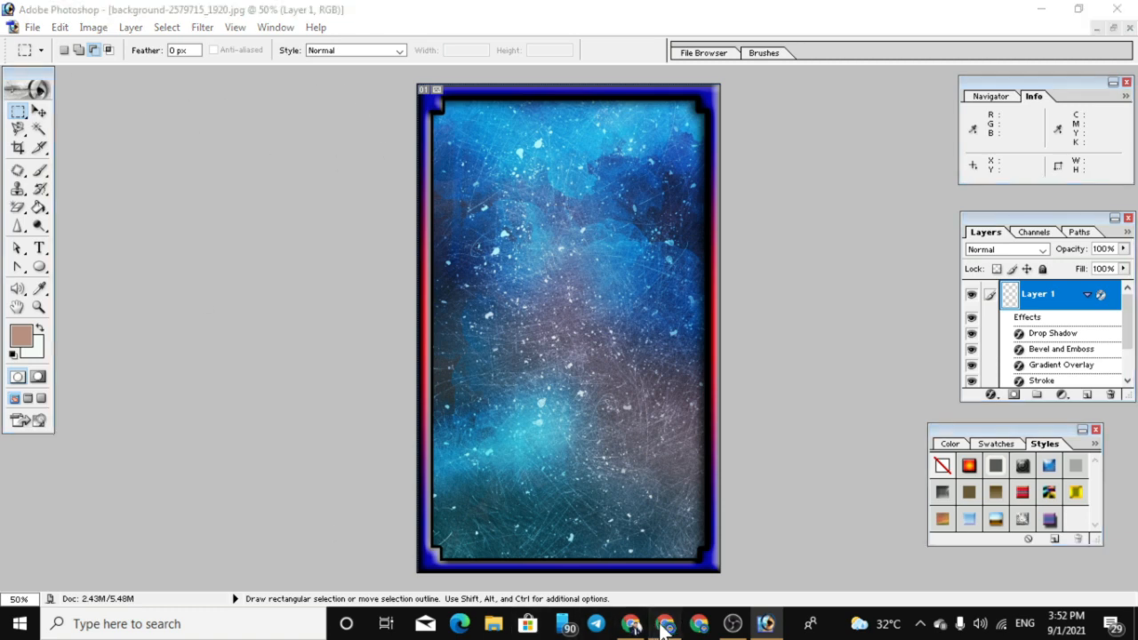
click(225, 15)
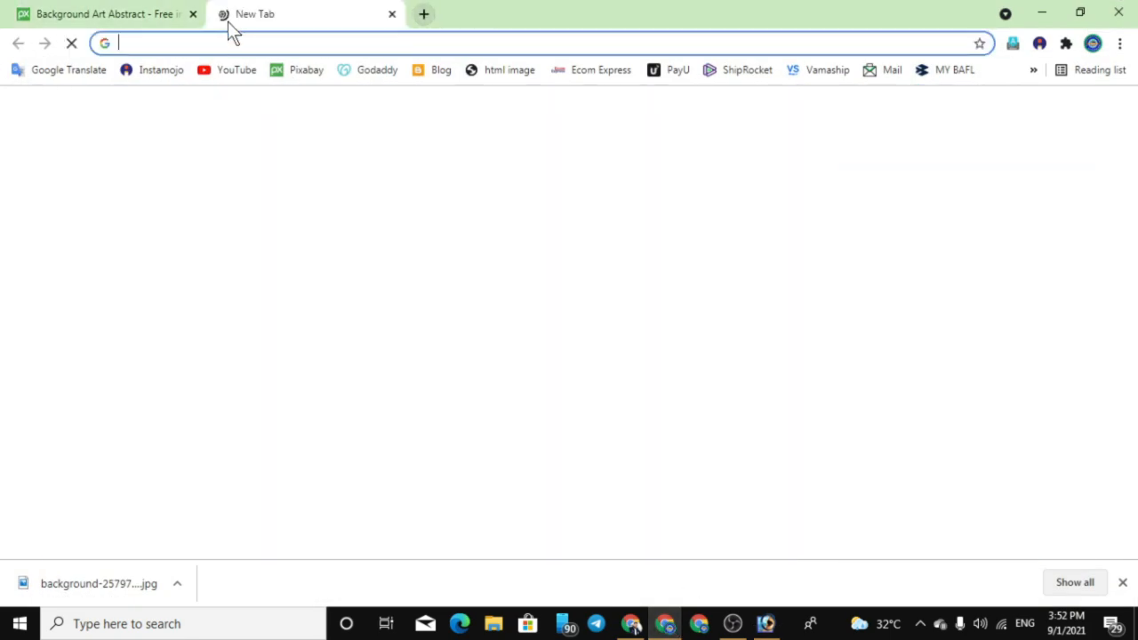
text(remove.bg)
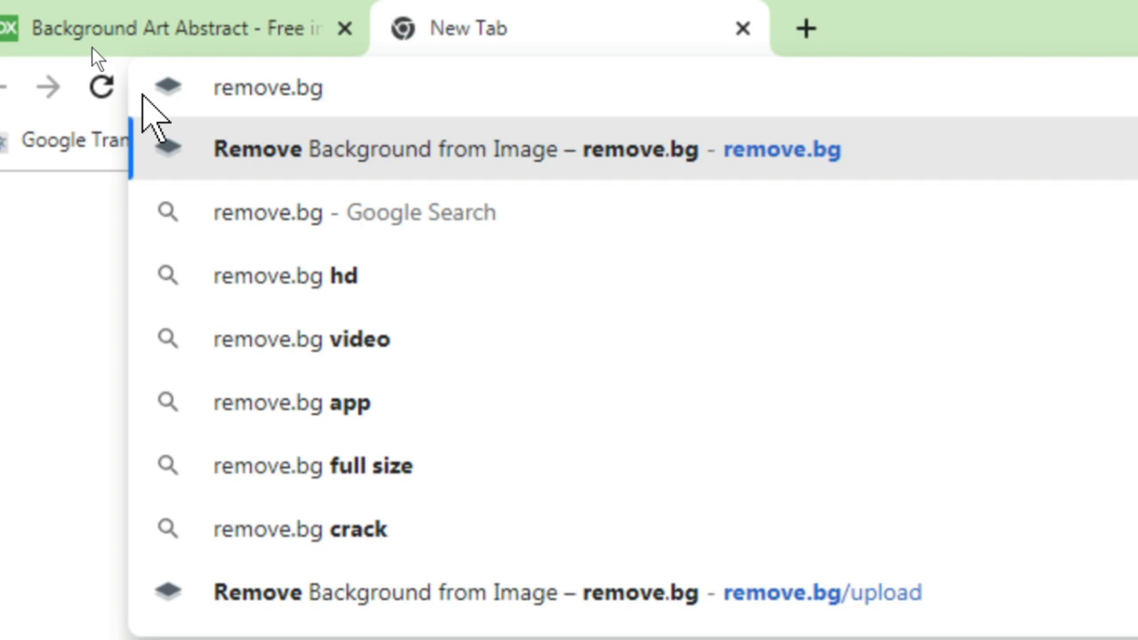
key(Return)
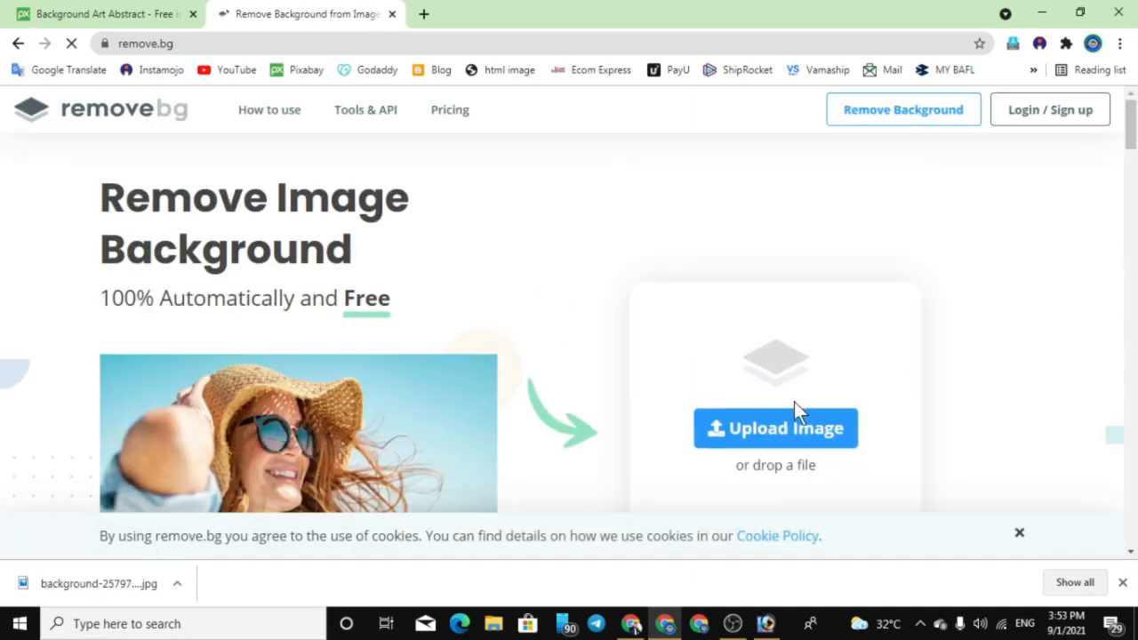
Step: Upload a portrait photo of a man from the F: drive's Download folder for background removal and discard the result
click(780, 428)
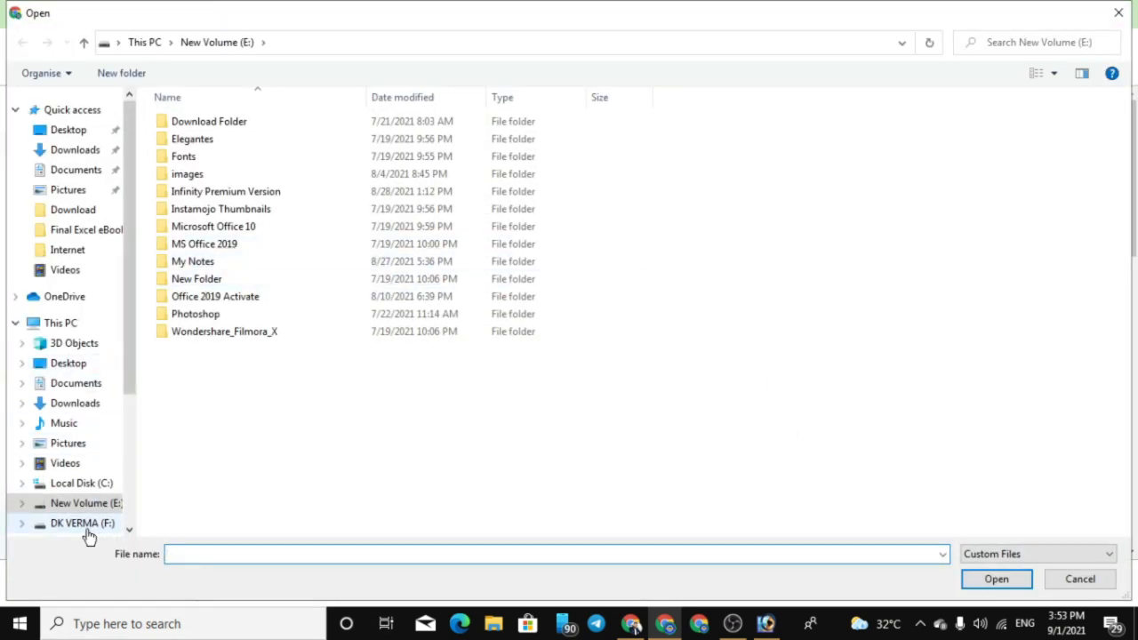
click(83, 524)
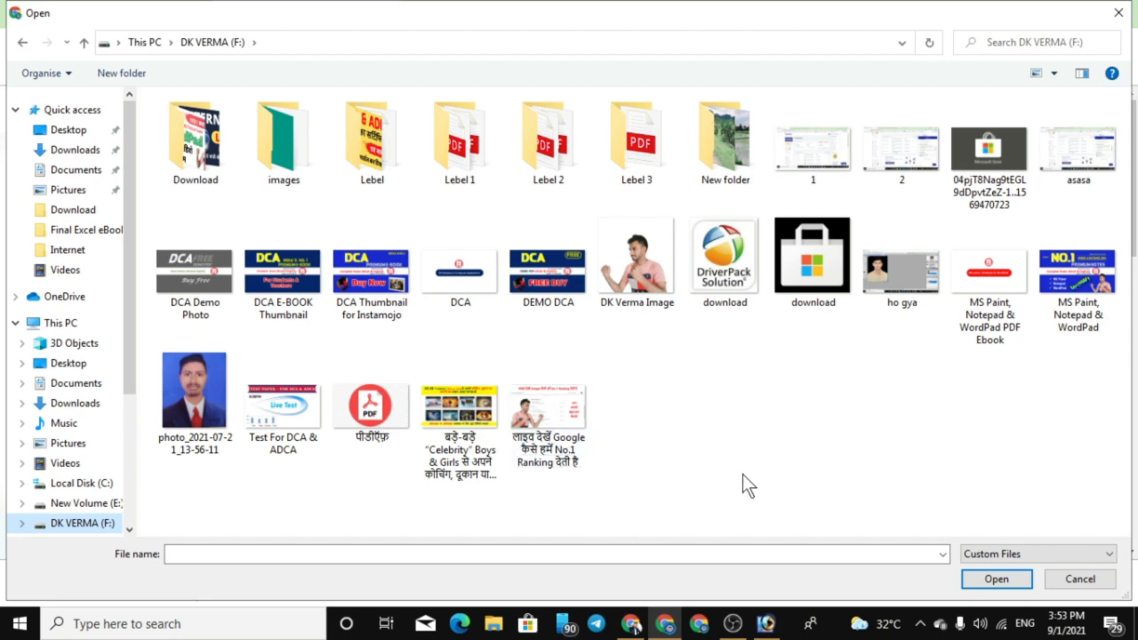
double_click(208, 190)
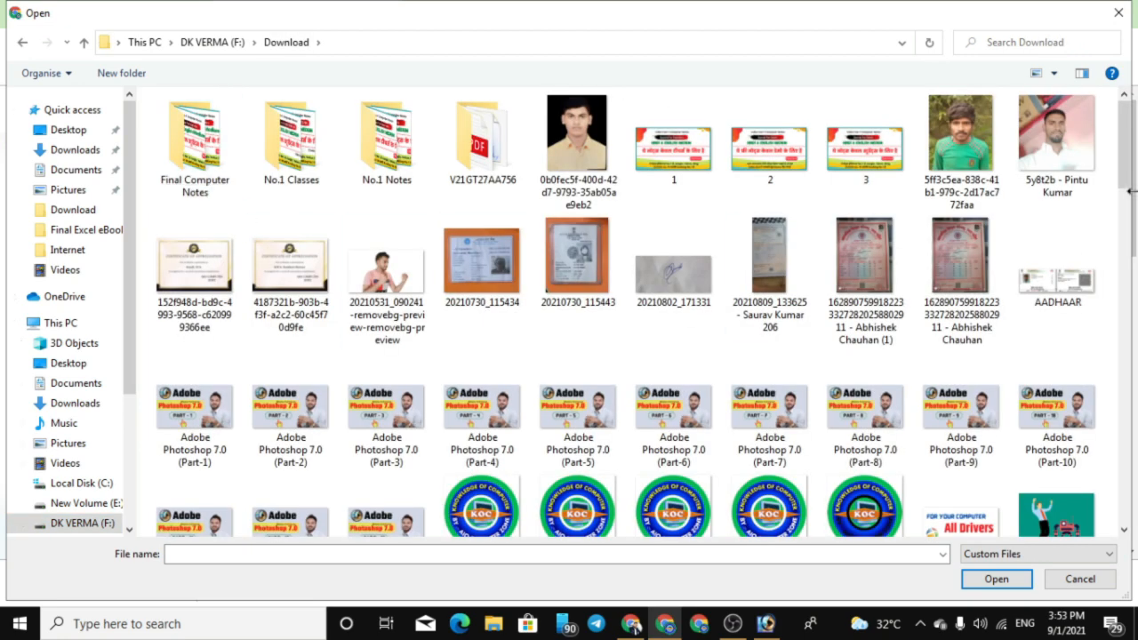
drag(1131, 159, 1135, 283)
scroll(947, 272, down, 3)
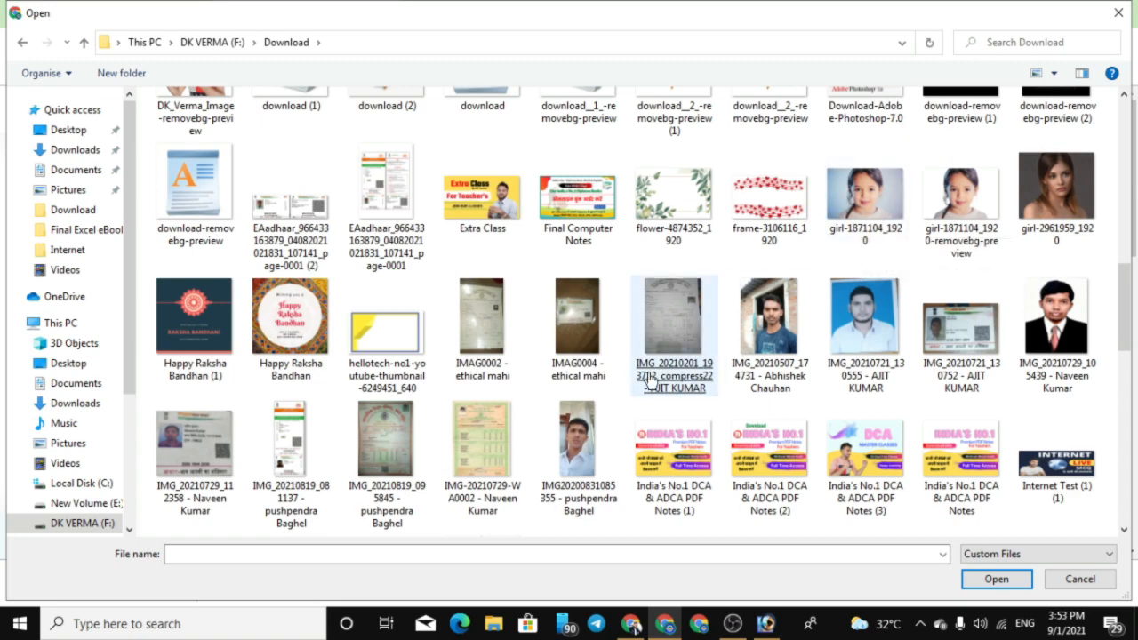
click(582, 446)
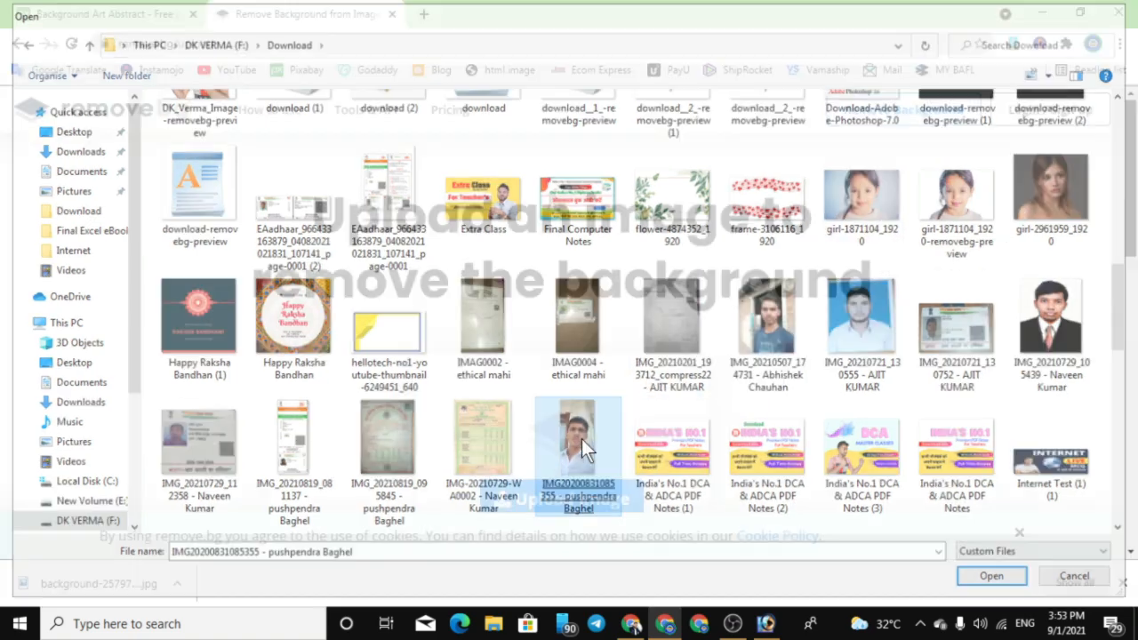
double_click(582, 446)
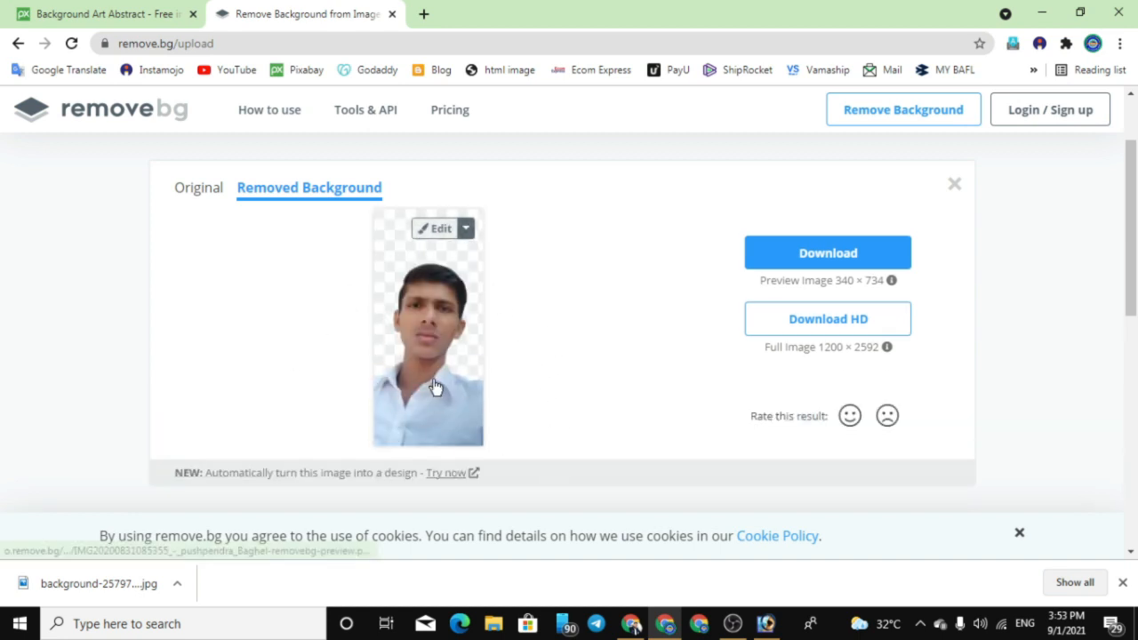
scroll(436, 386, up, 1)
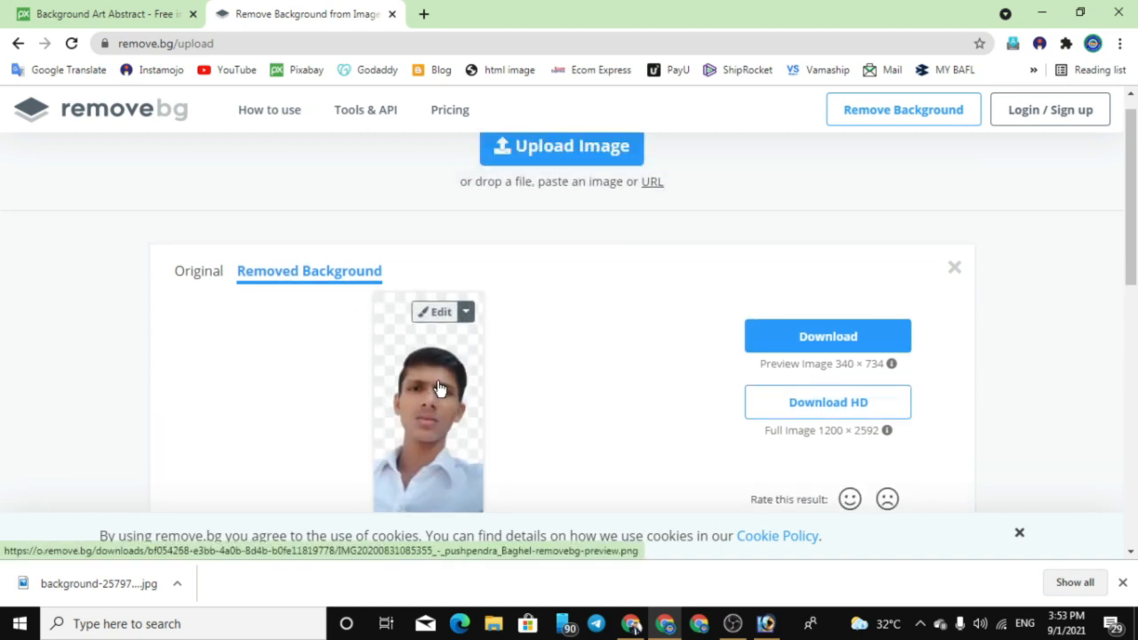
click(959, 270)
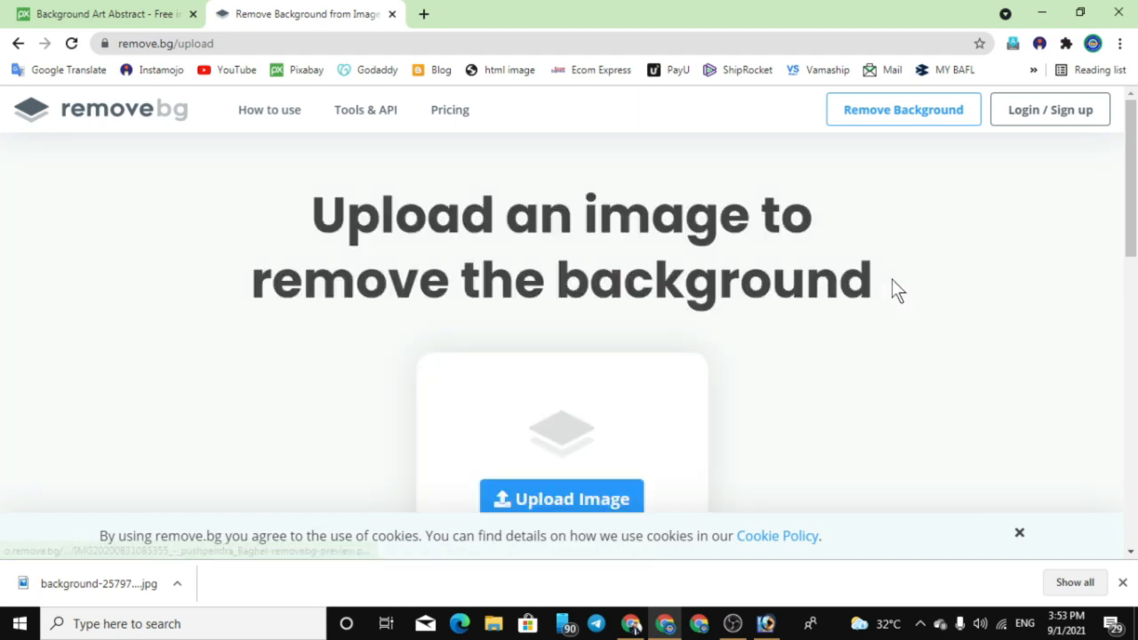
Step: Upload children-817368_1920 from the Download folder to remove its background, and download the preview-size cutout
click(569, 498)
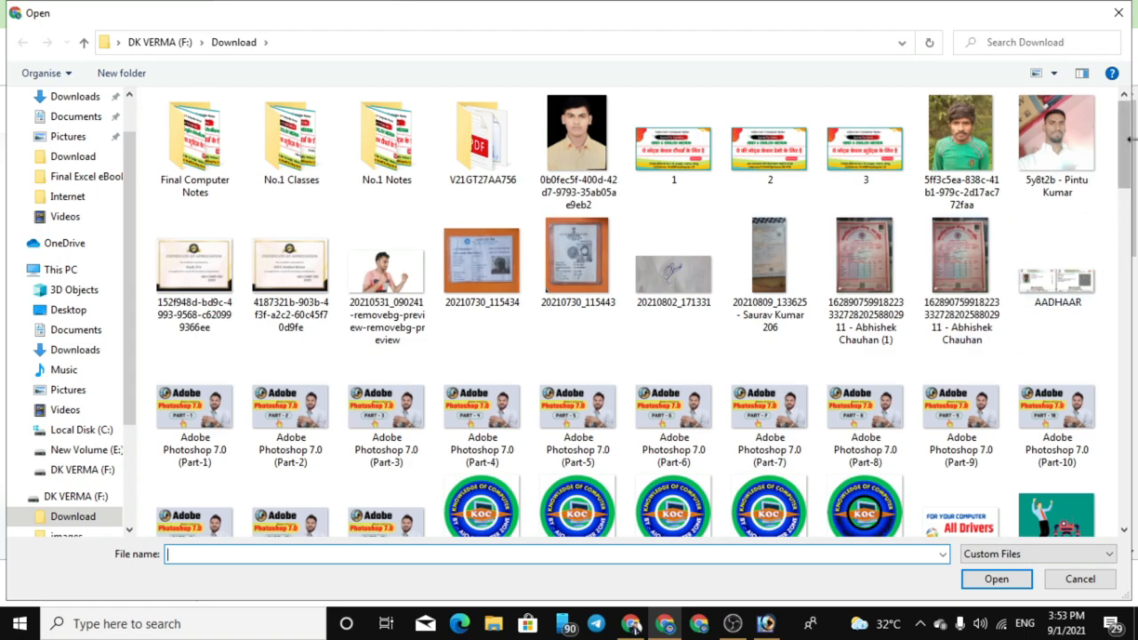
drag(1129, 143, 1135, 207)
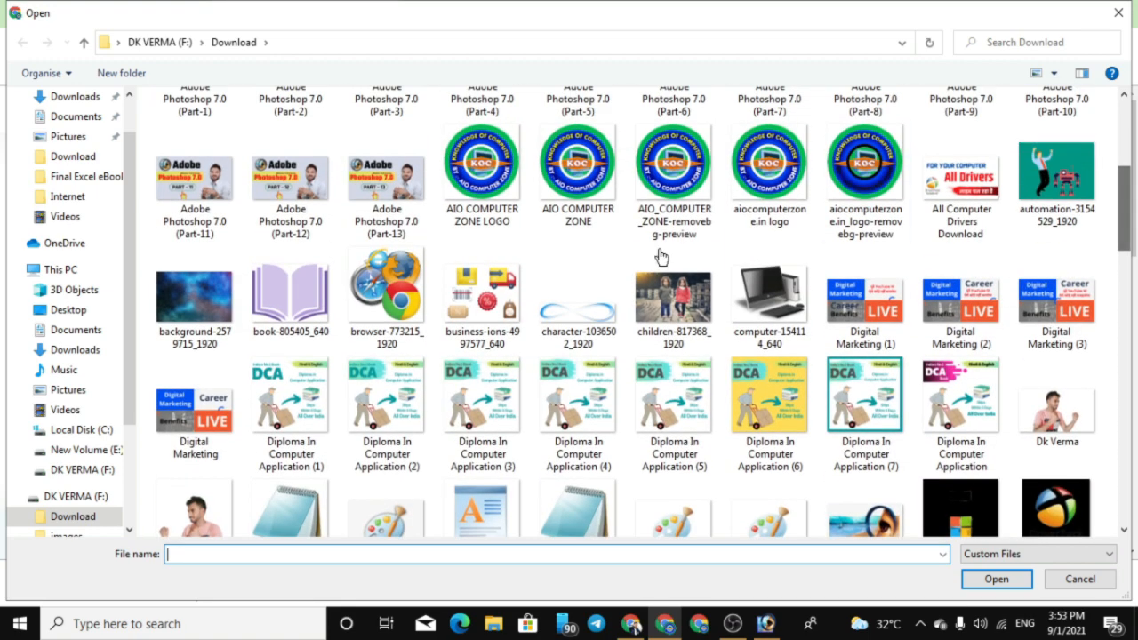
click(669, 313)
double_click(669, 313)
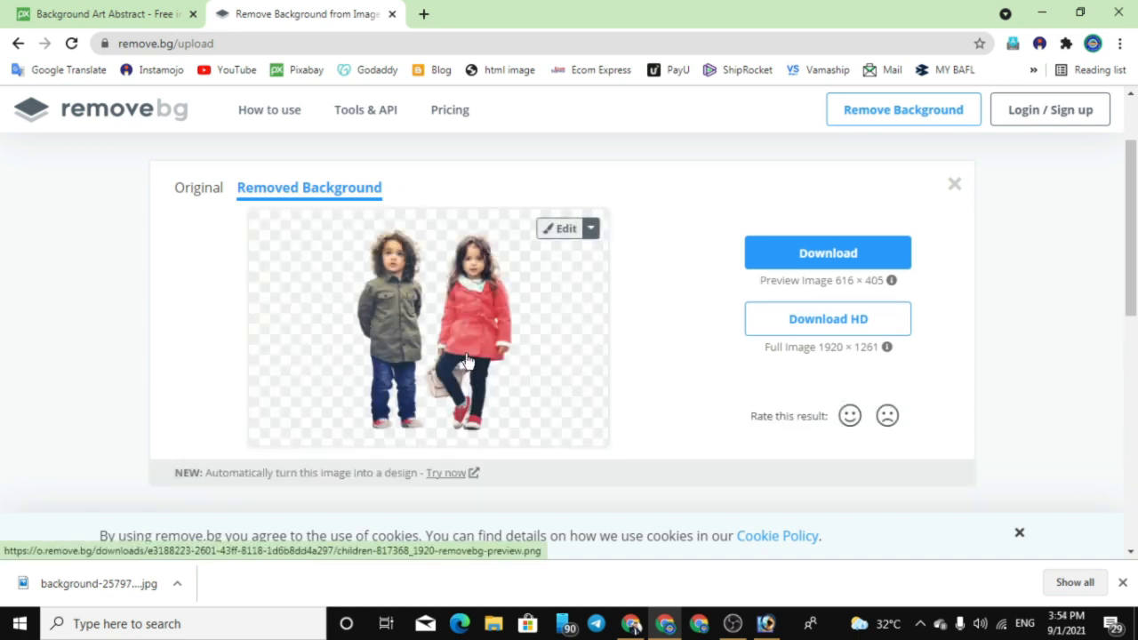
click(809, 257)
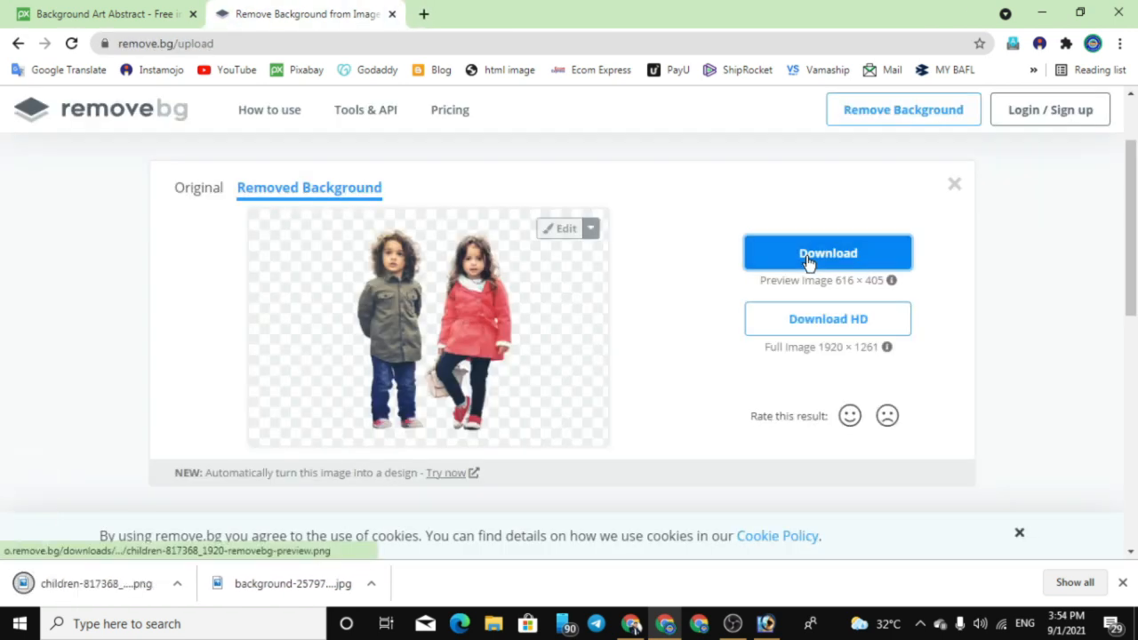
click(178, 584)
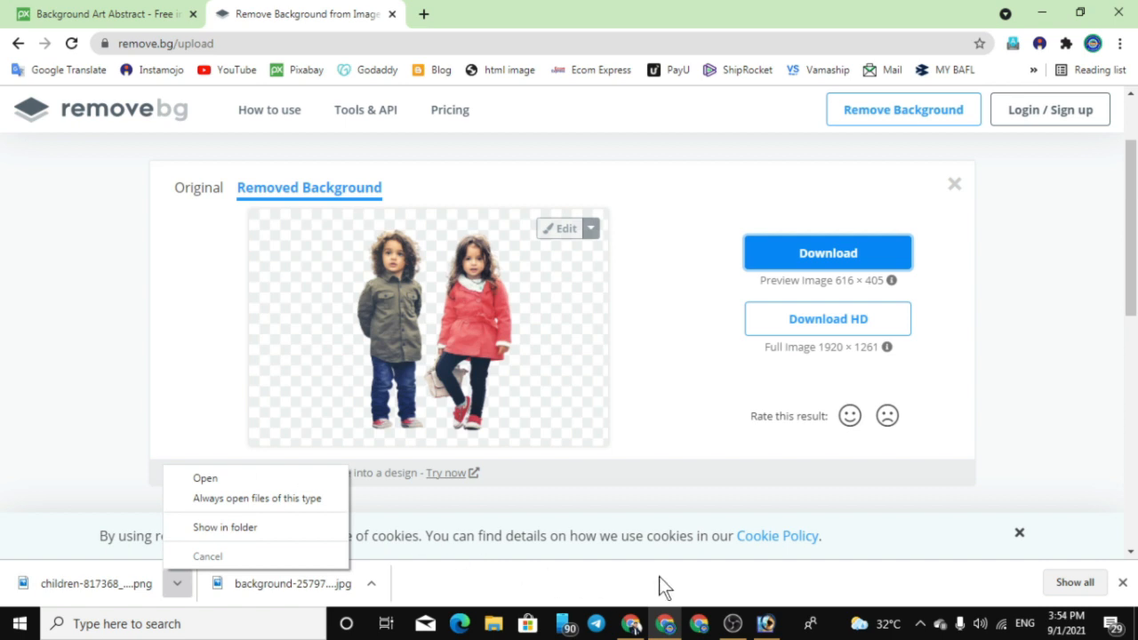
Step: Switch to Adobe Photoshop, open children-817368_1920-removebg-preview.png and place its window beside the background image's window
click(765, 623)
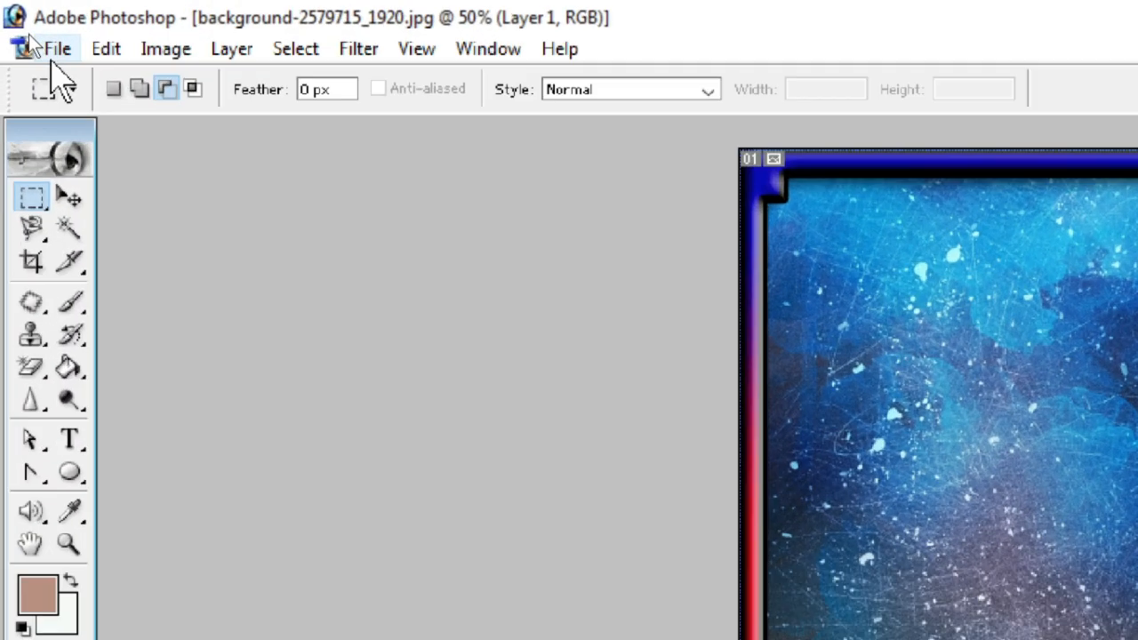
click(32, 28)
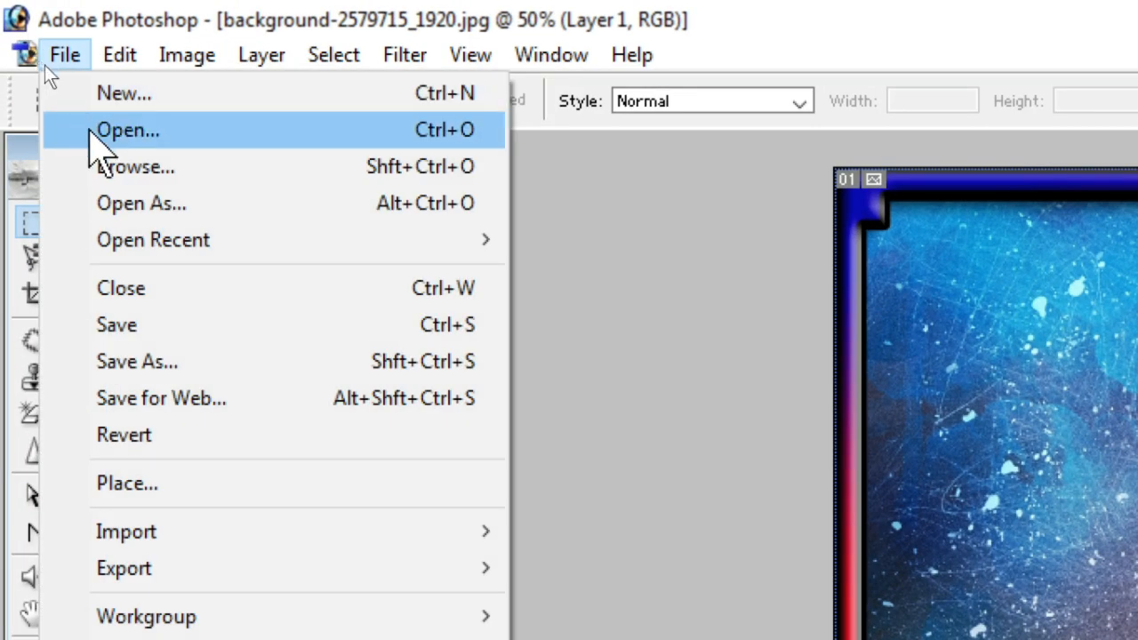
click(89, 130)
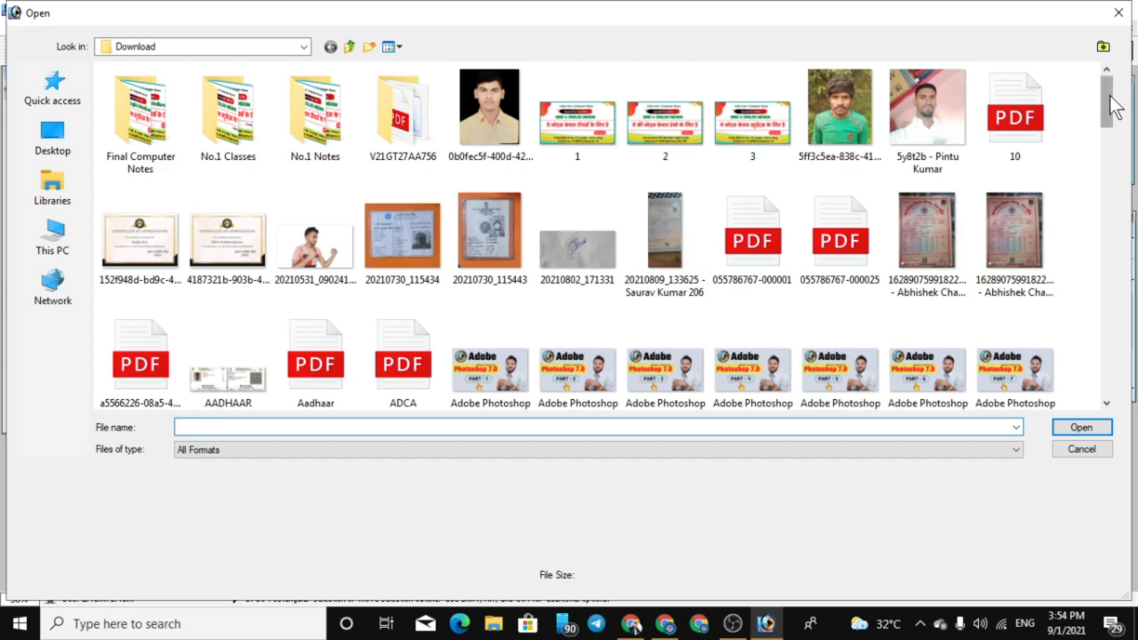
drag(1114, 105, 1099, 150)
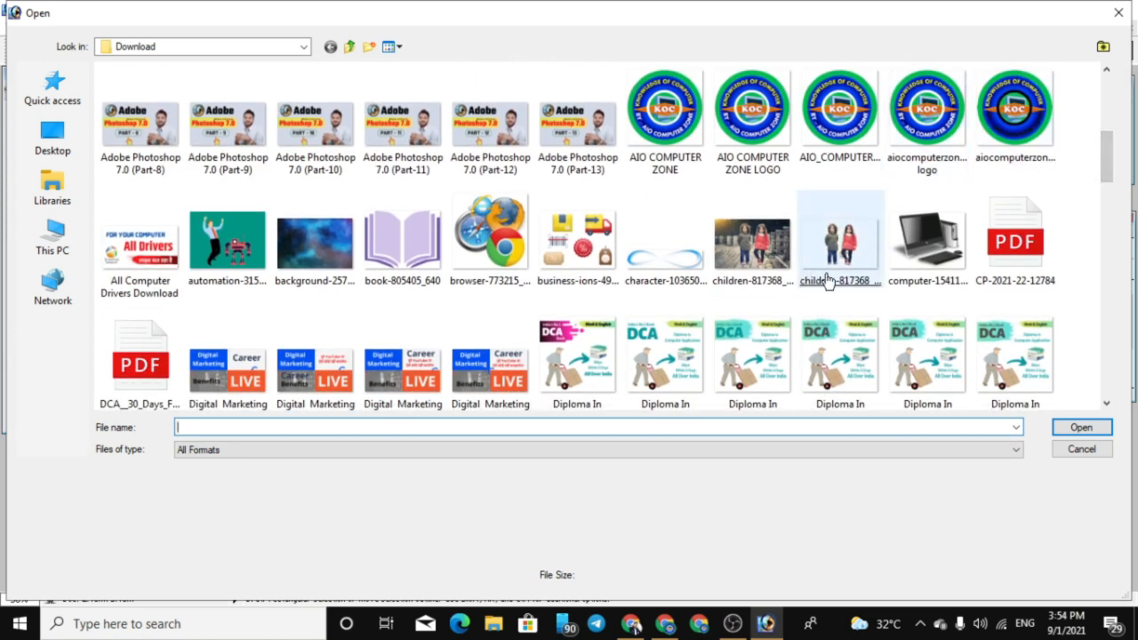
double_click(828, 267)
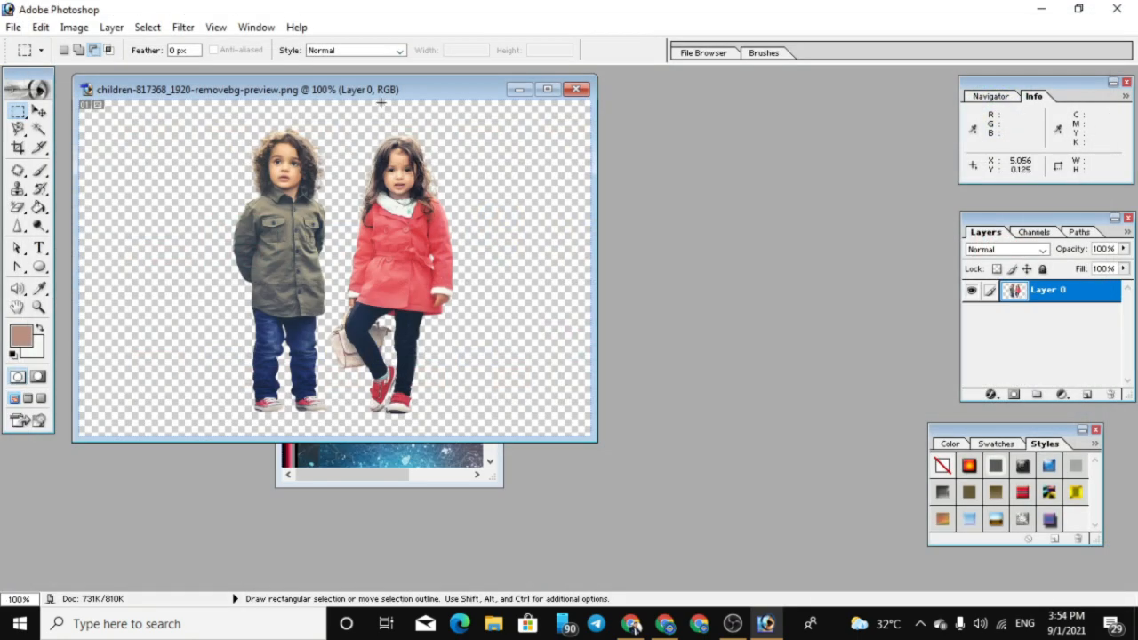
drag(376, 90, 836, 136)
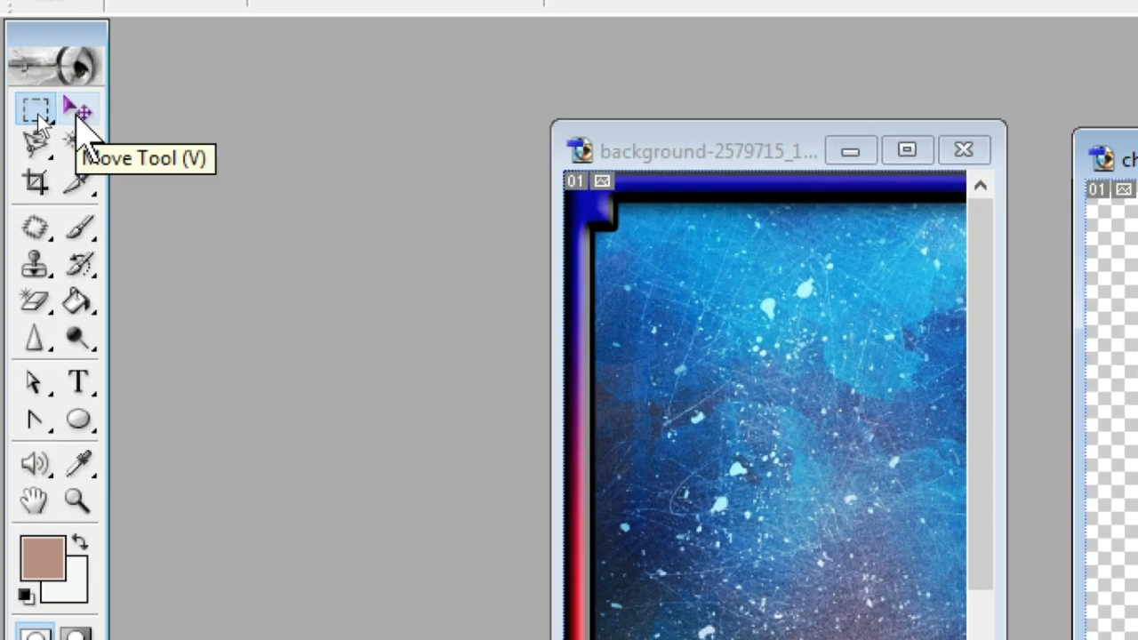
Step: Copy the children cutout into the background document with the Move tool and, in the maximized window, place it near the canvas centre
click(76, 114)
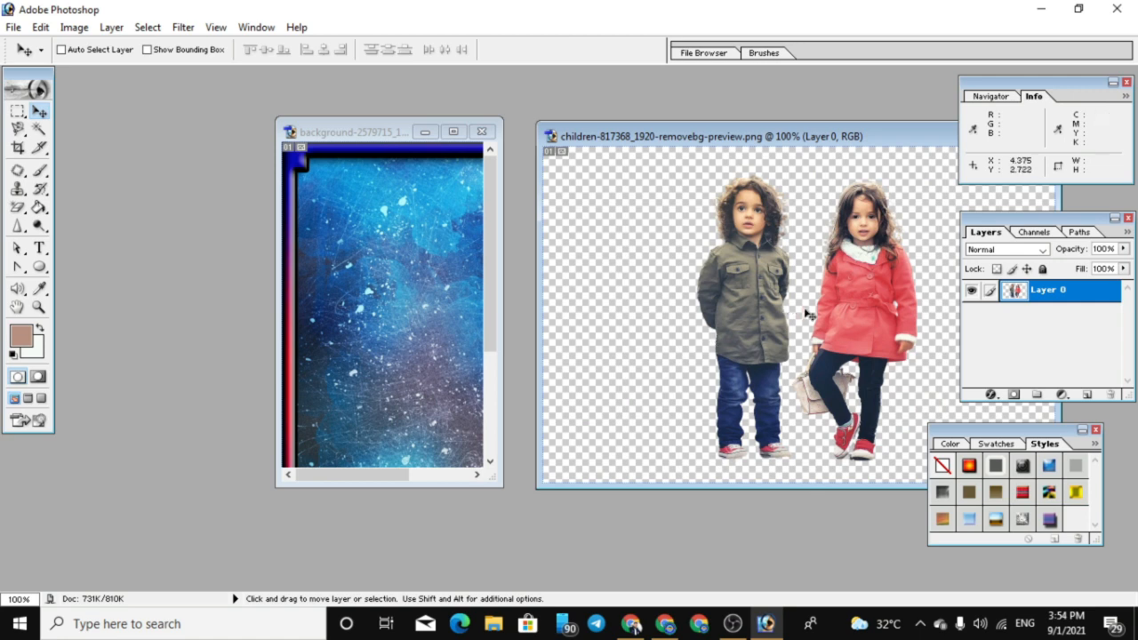
drag(809, 315, 391, 283)
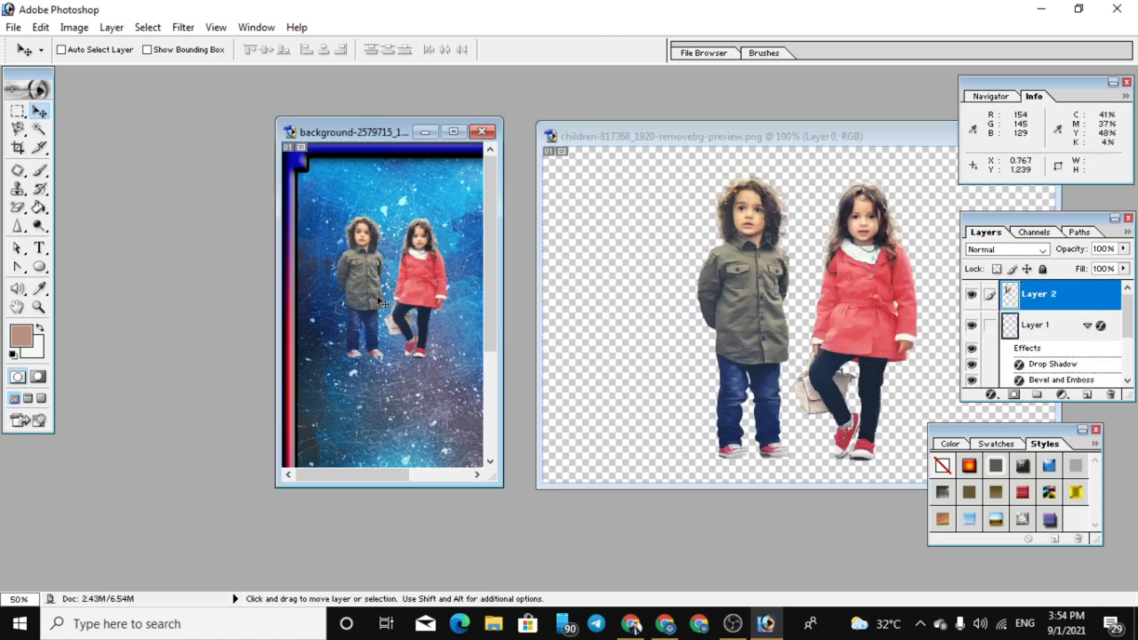
click(452, 132)
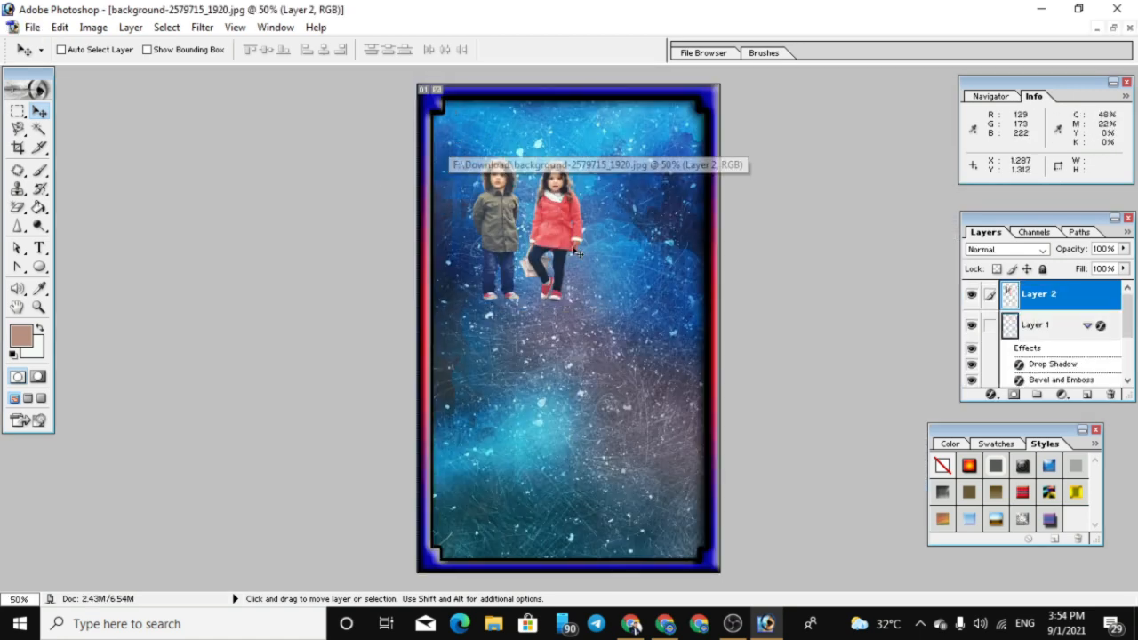
drag(542, 240, 566, 360)
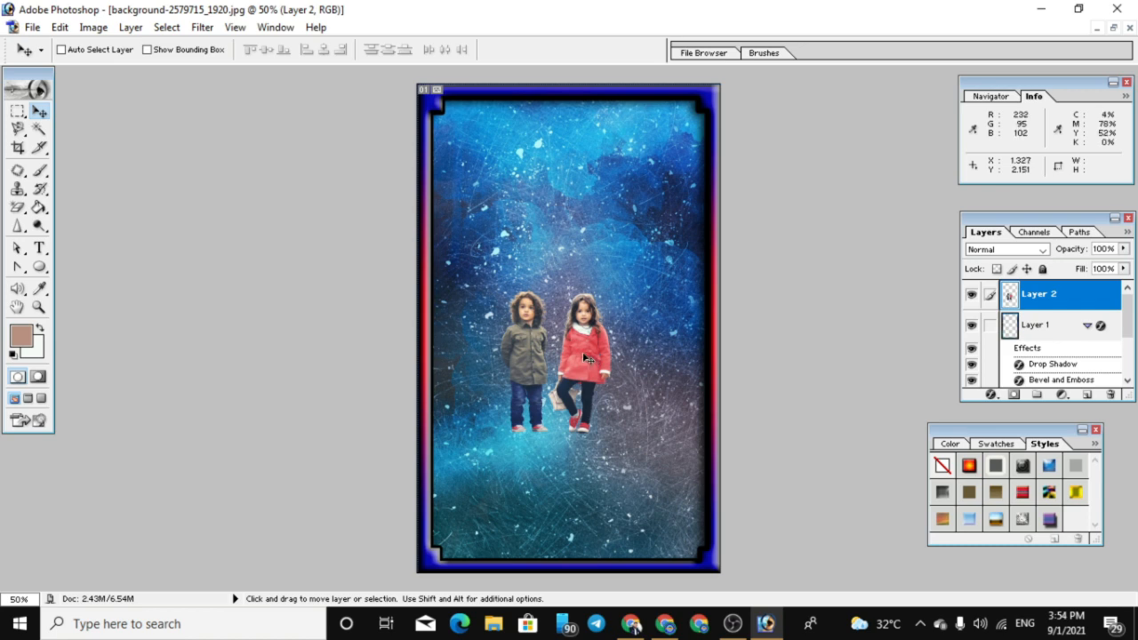
Step: Scale the children cutout proportionally to about 226.7% with Free Transform and position it inside the border
key(ctrl+t)
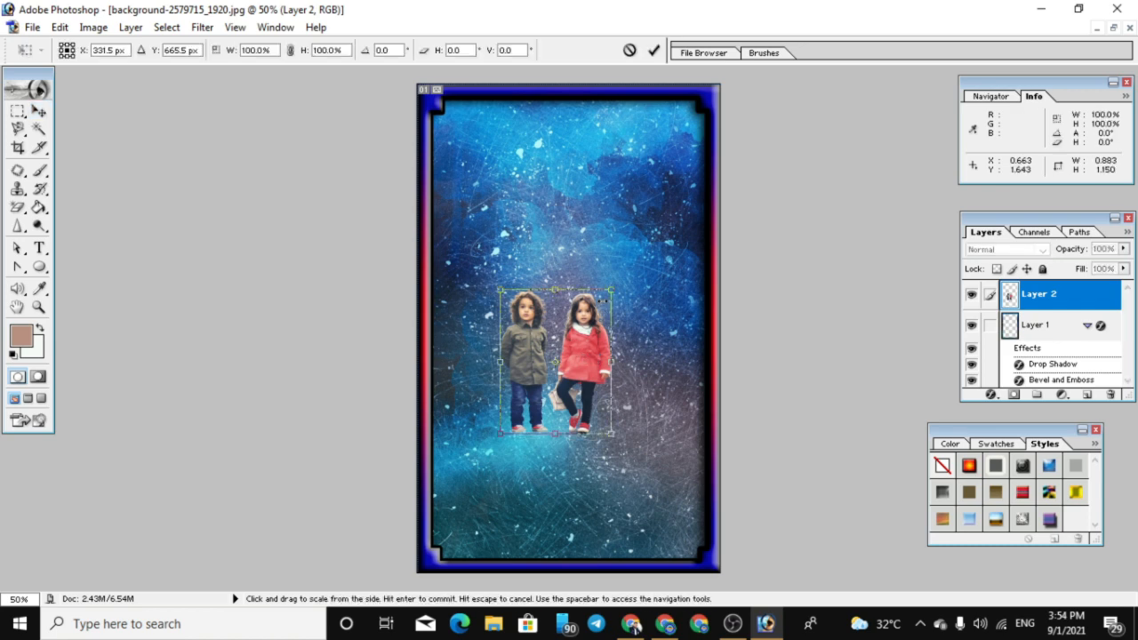
drag(614, 289, 716, 152)
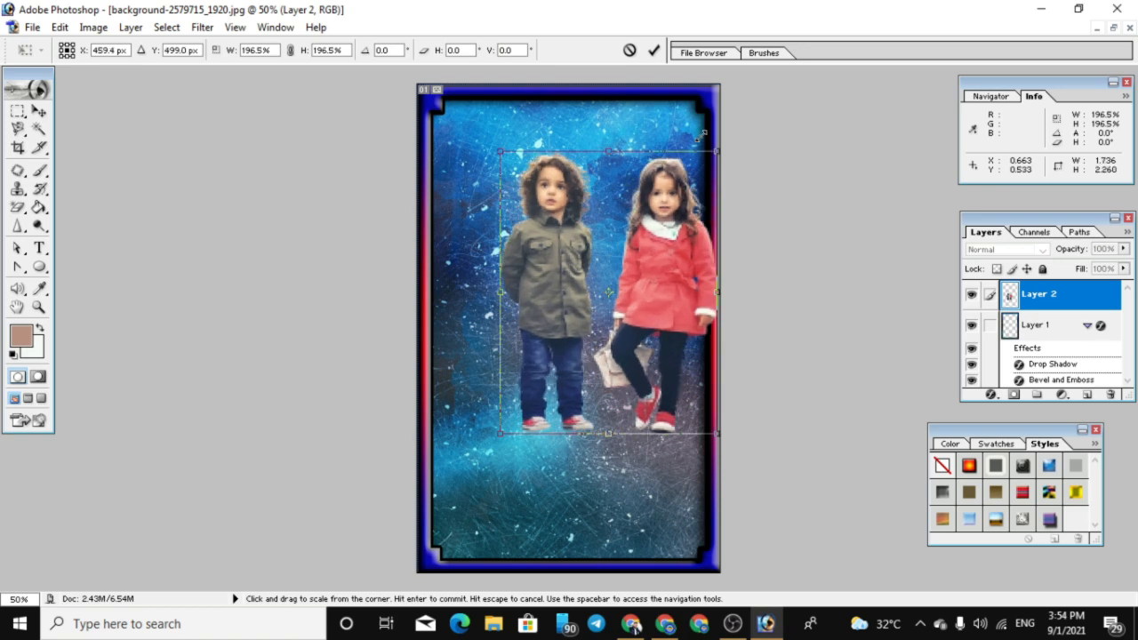
drag(609, 352, 555, 388)
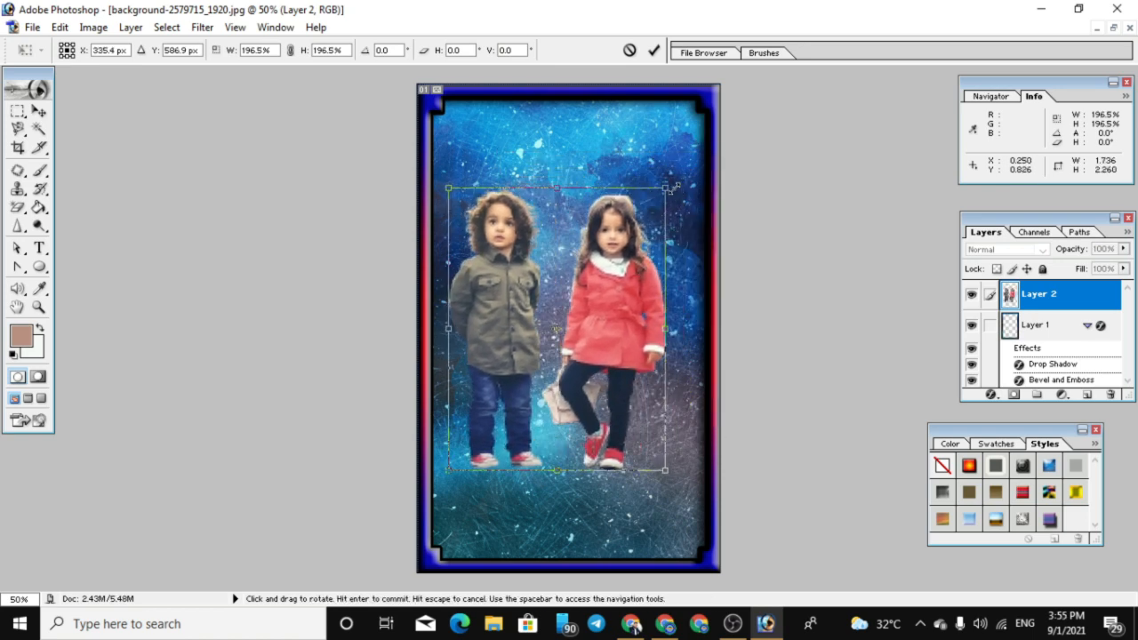
drag(663, 188, 708, 141)
drag(619, 269, 610, 284)
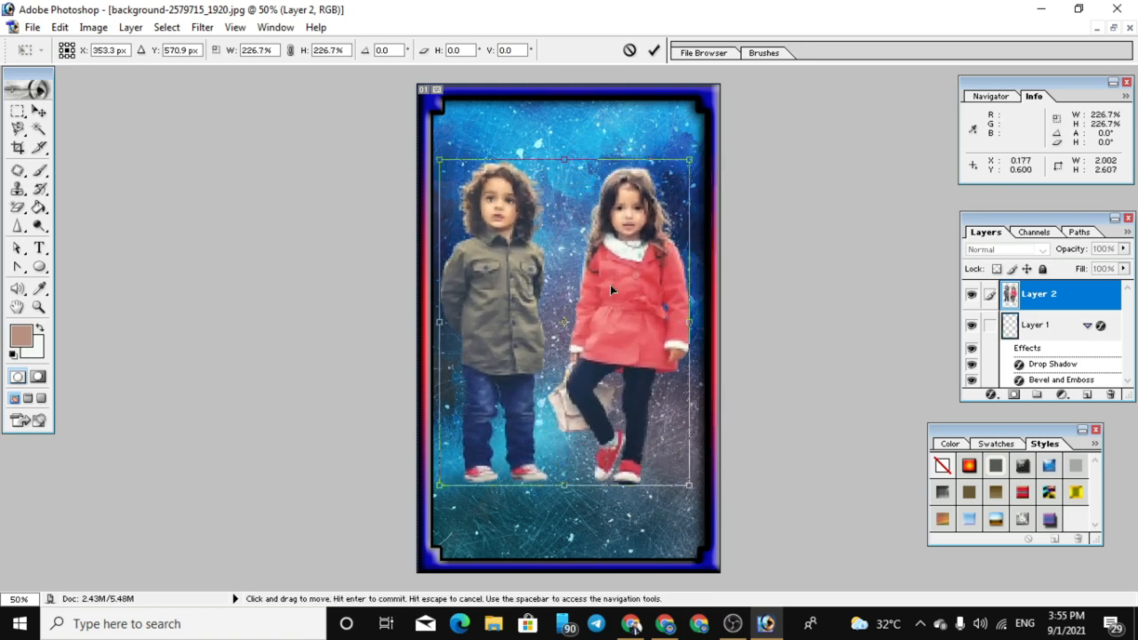
key(Return)
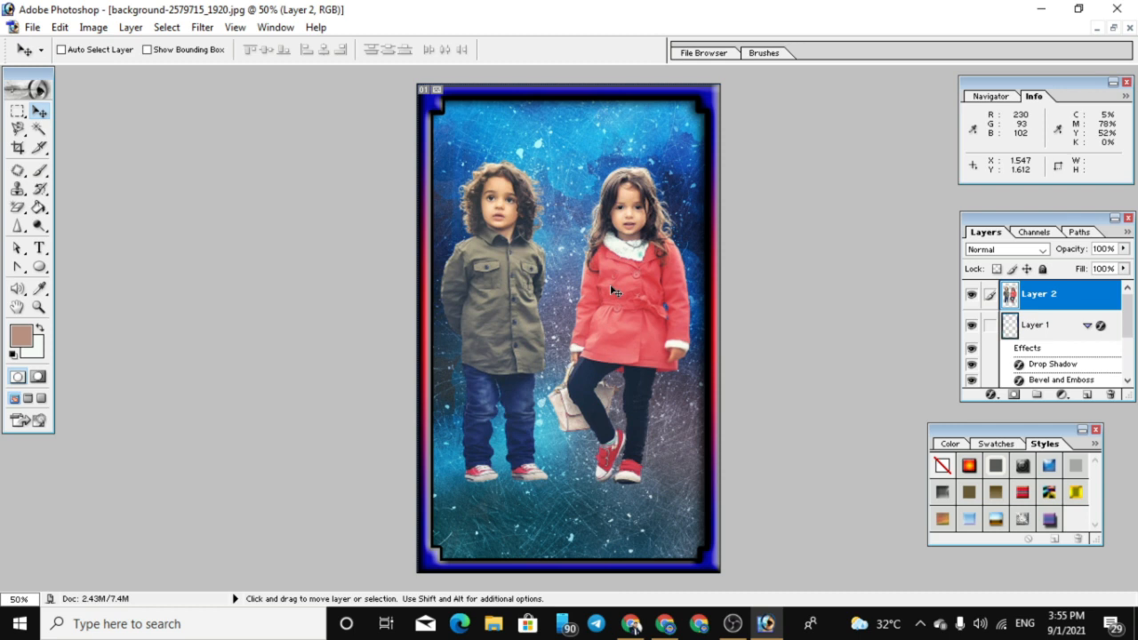
Step: Try to enlarge the children cutout proportionally to about 120.5% so it extends over the border
key(ctrl+t)
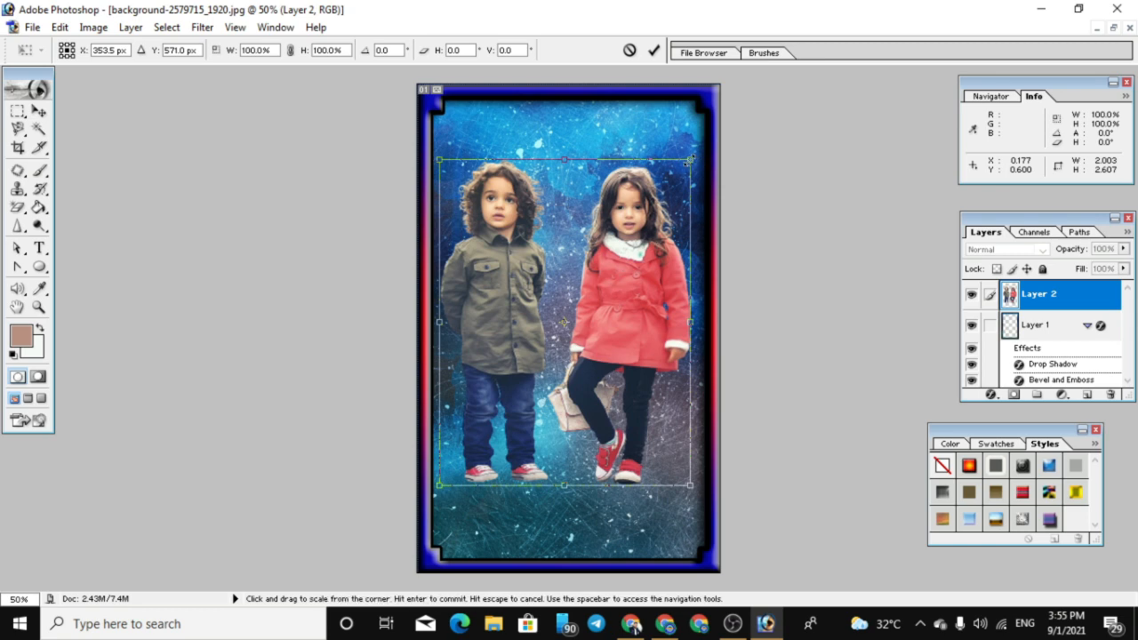
drag(690, 160, 761, 85)
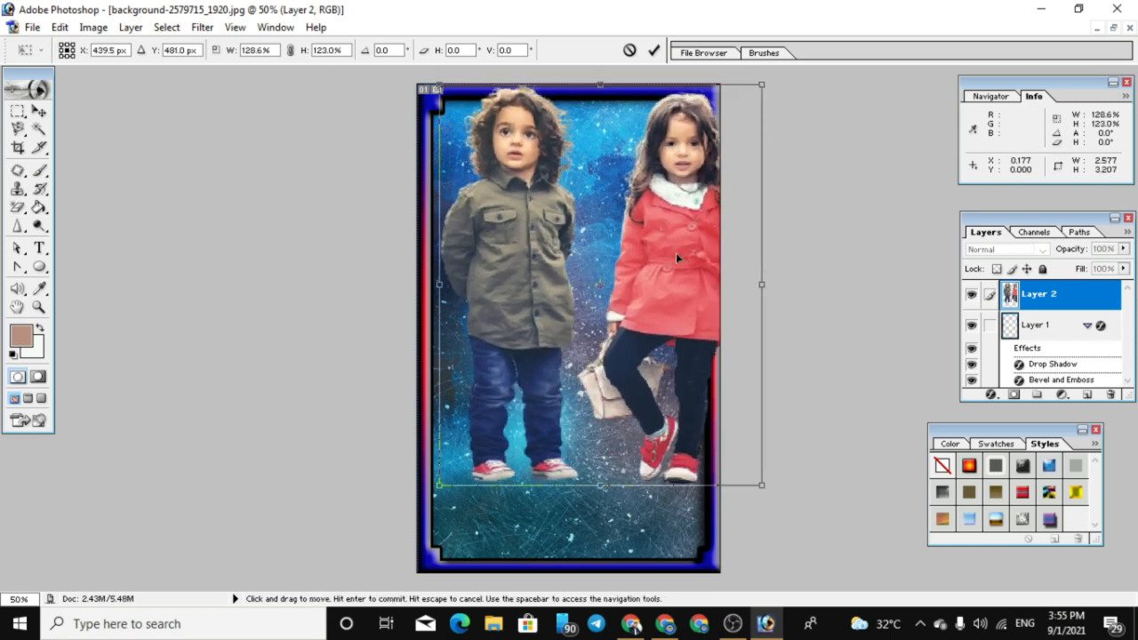
key(ctrl+z)
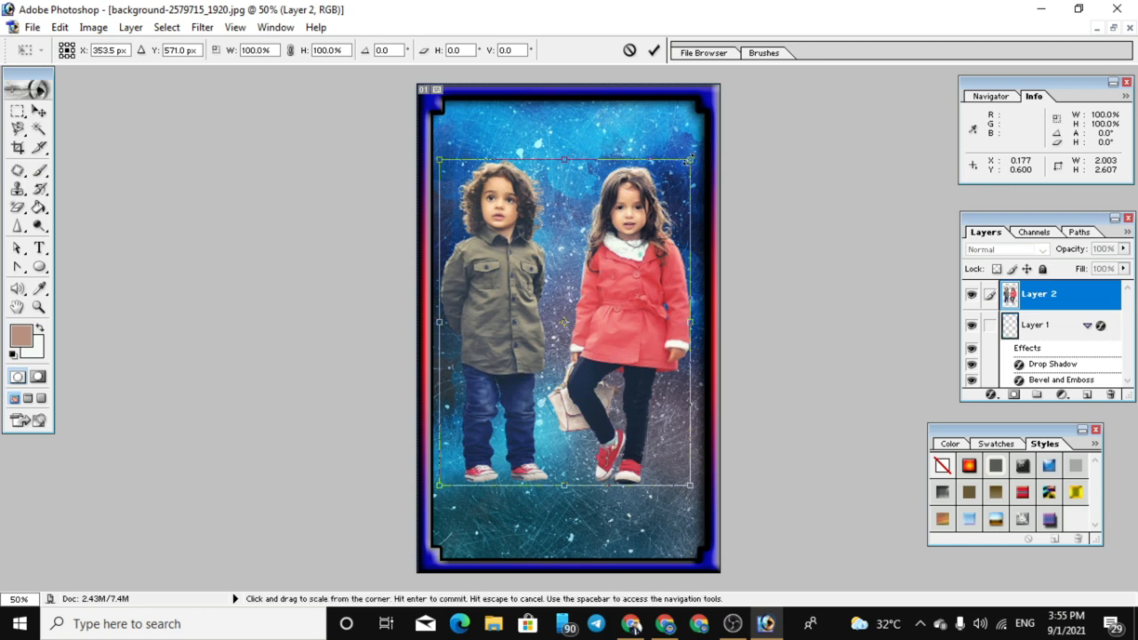
drag(697, 162, 734, 96)
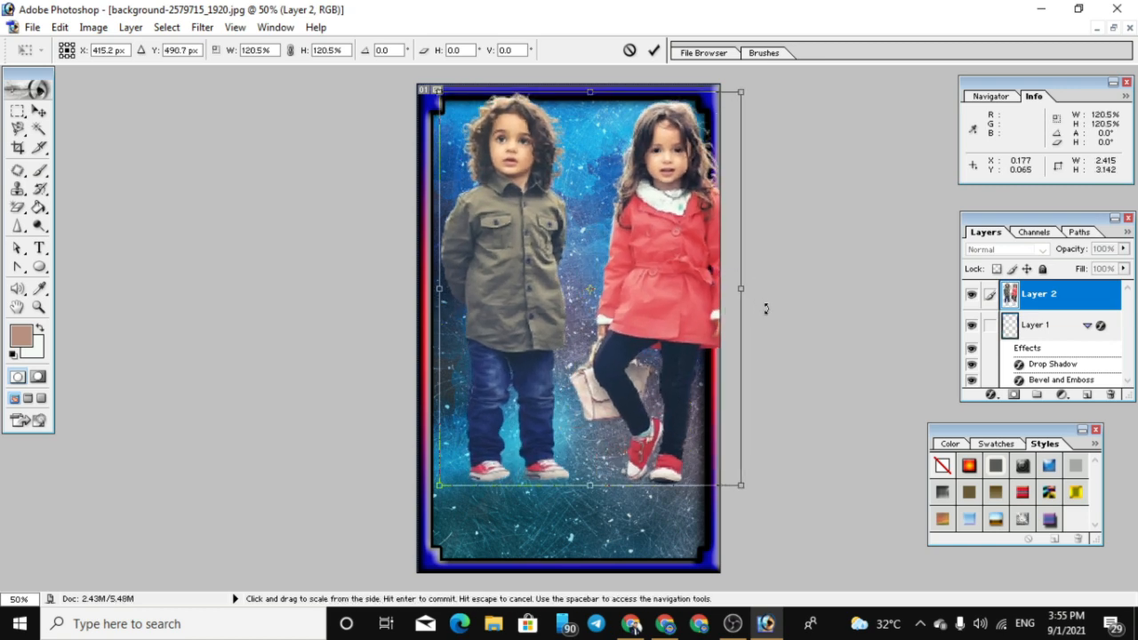
key(Return)
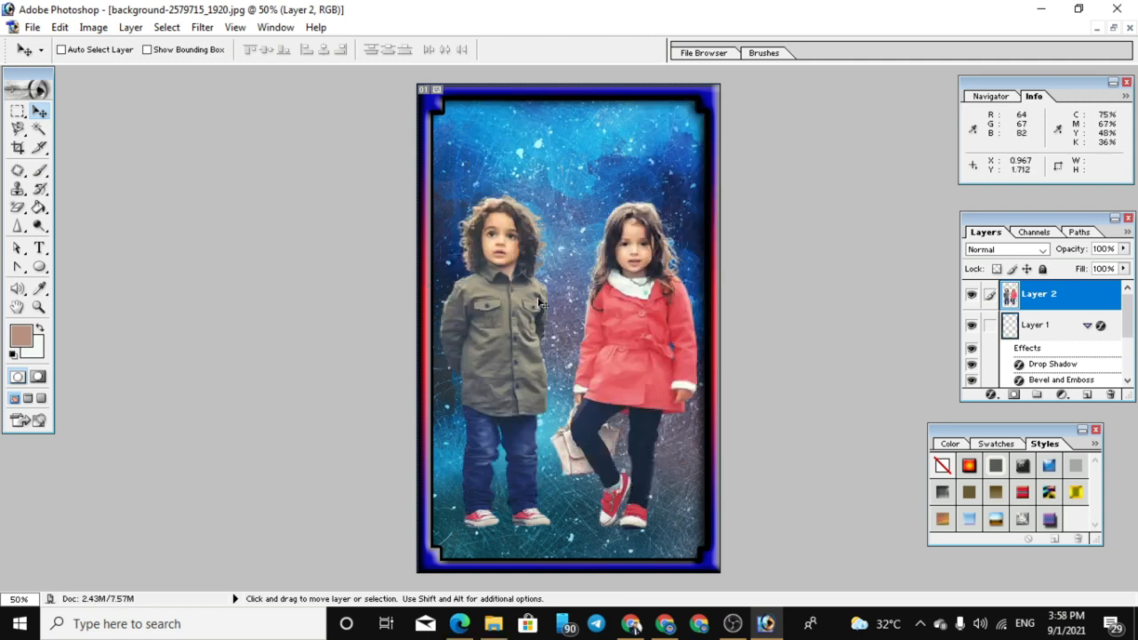
Step: Scale the children cutout proportionally to about 131.3% and position it so both children overlap the border's sides
drag(543, 304, 540, 297)
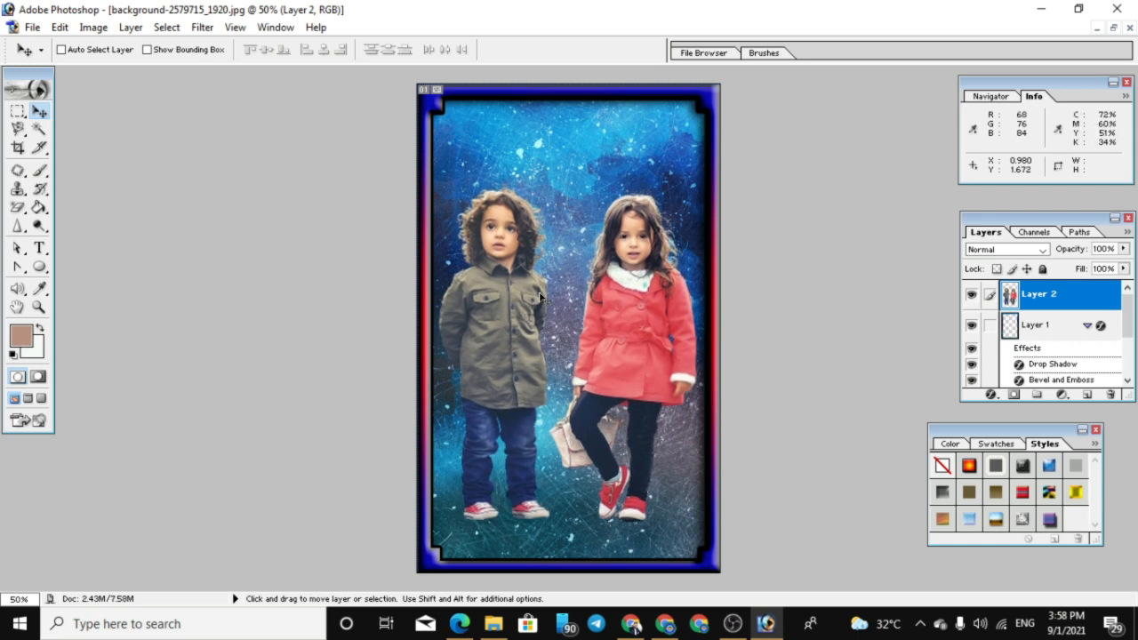
key(ctrl+t)
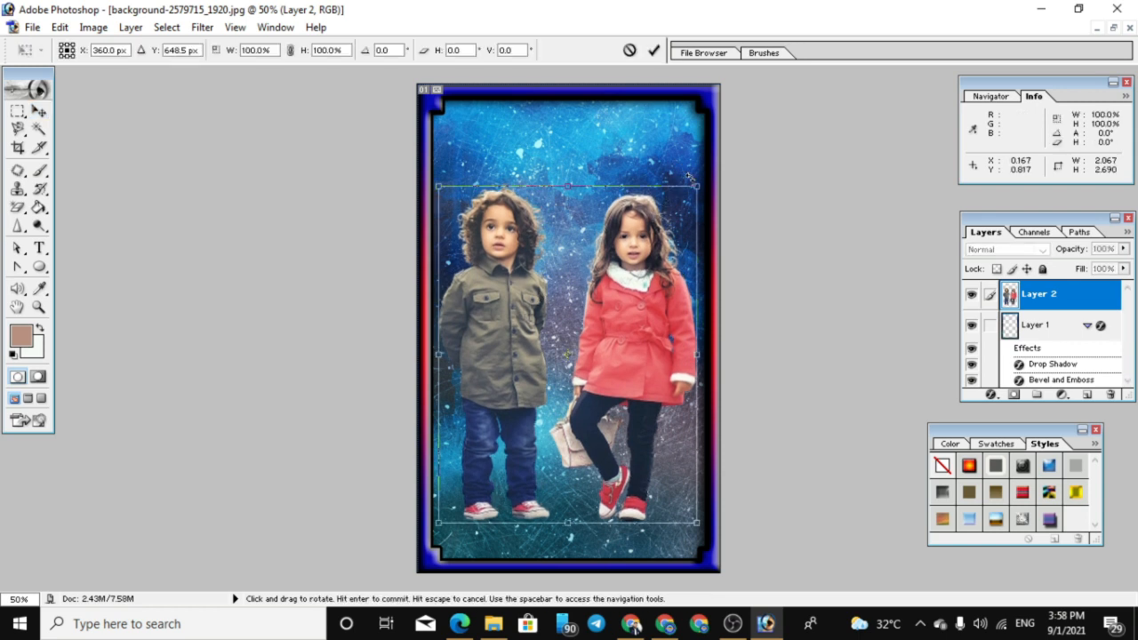
drag(699, 182, 739, 129)
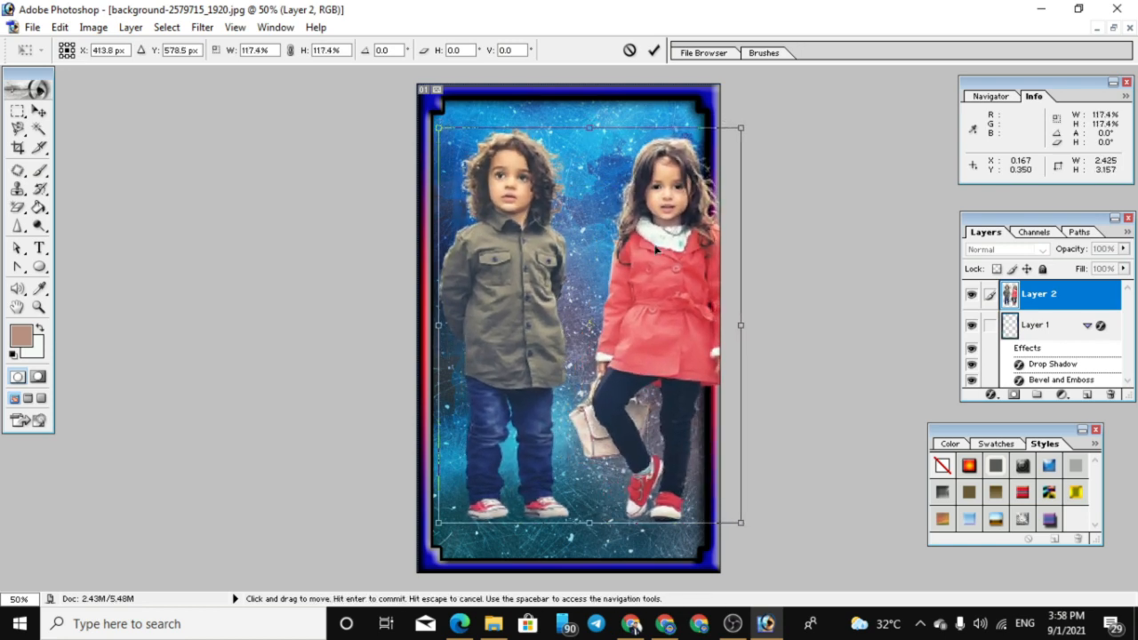
drag(659, 251, 634, 247)
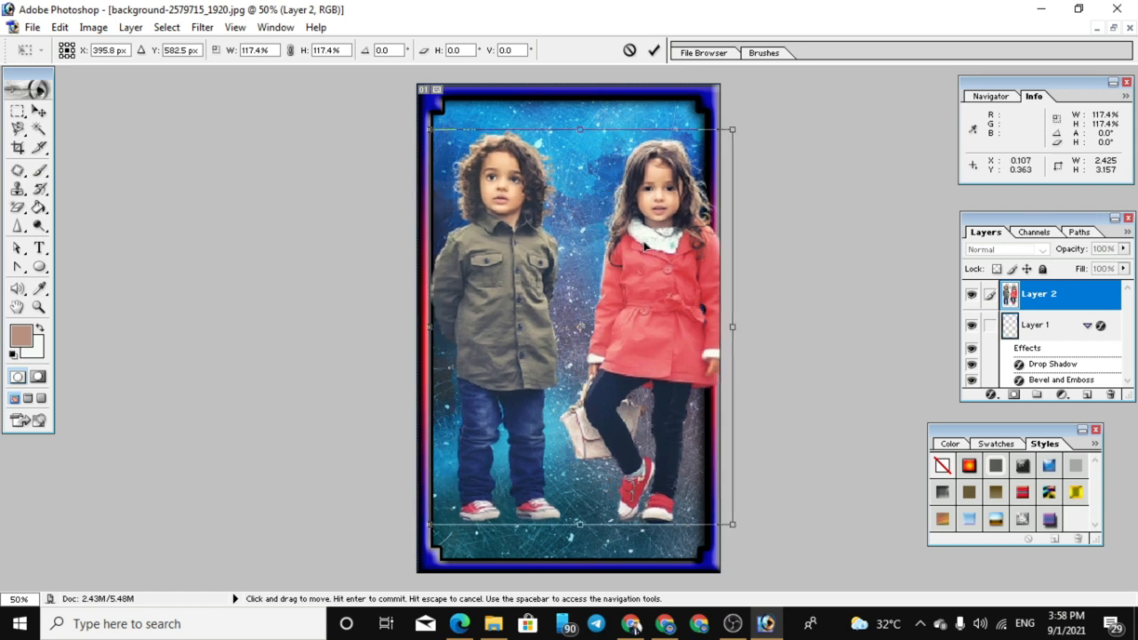
drag(634, 247, 642, 258)
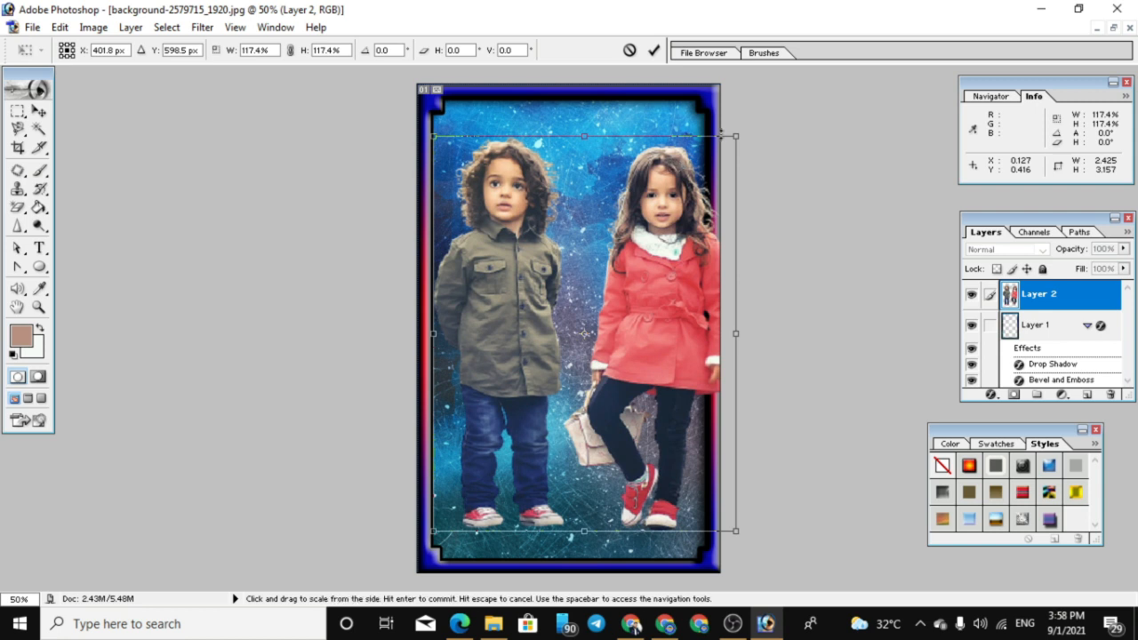
drag(737, 131, 783, 93)
drag(660, 232, 645, 238)
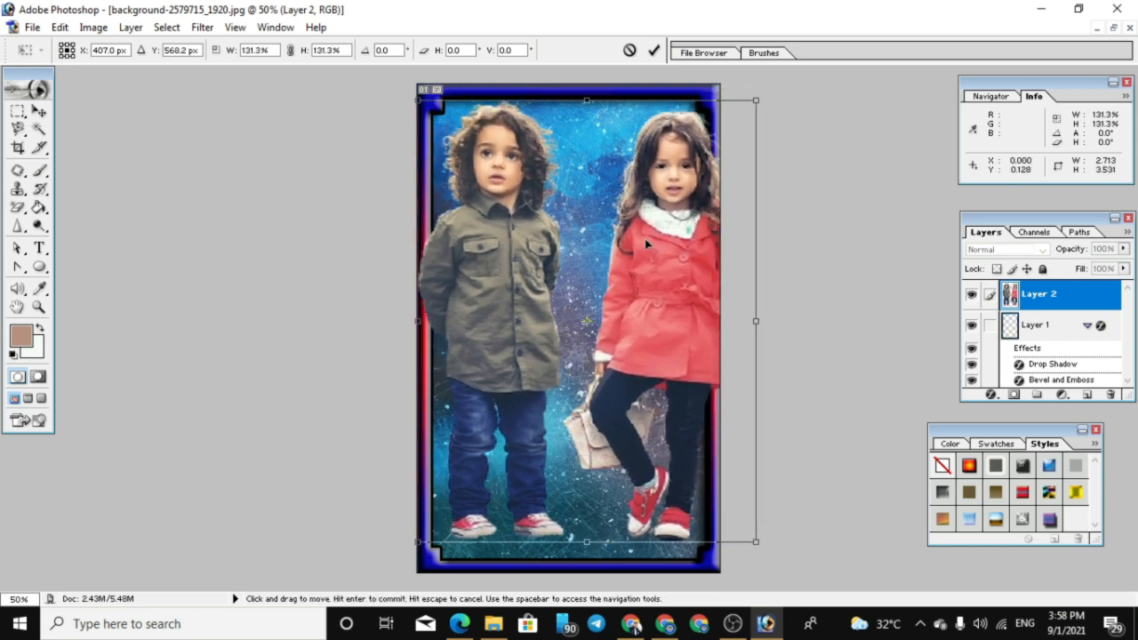
key(Return)
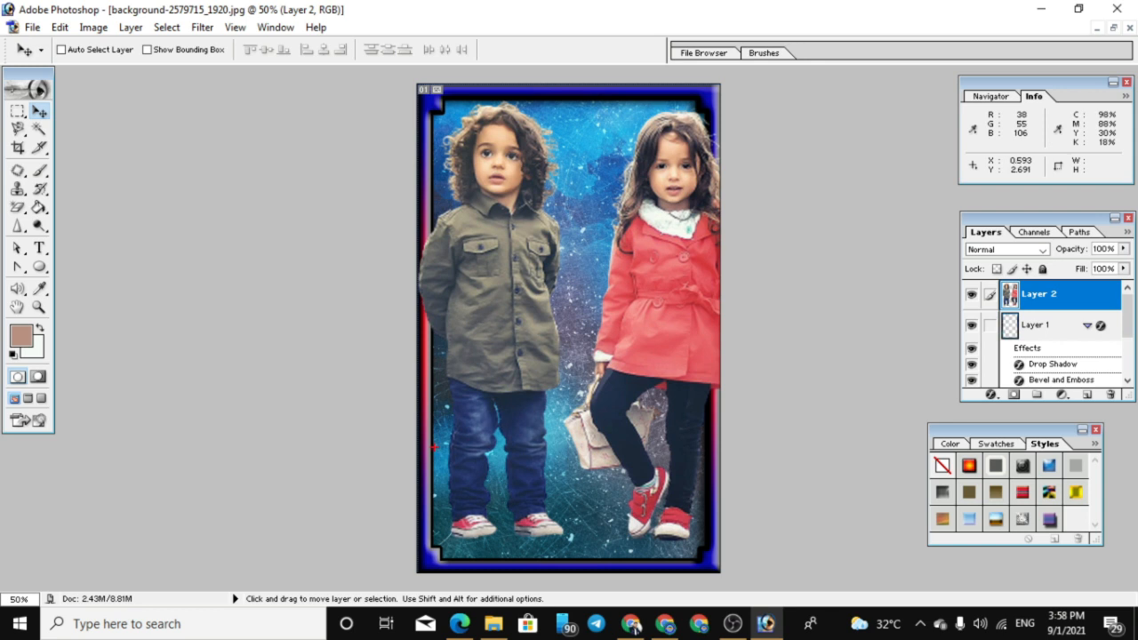
mouse_move(422, 458)
mouse_down()
mouse_move(430, 339)
mouse_move(416, 286)
mouse_move(445, 287)
mouse_up()
key(ctrl+z)
drag(588, 305, 608, 311)
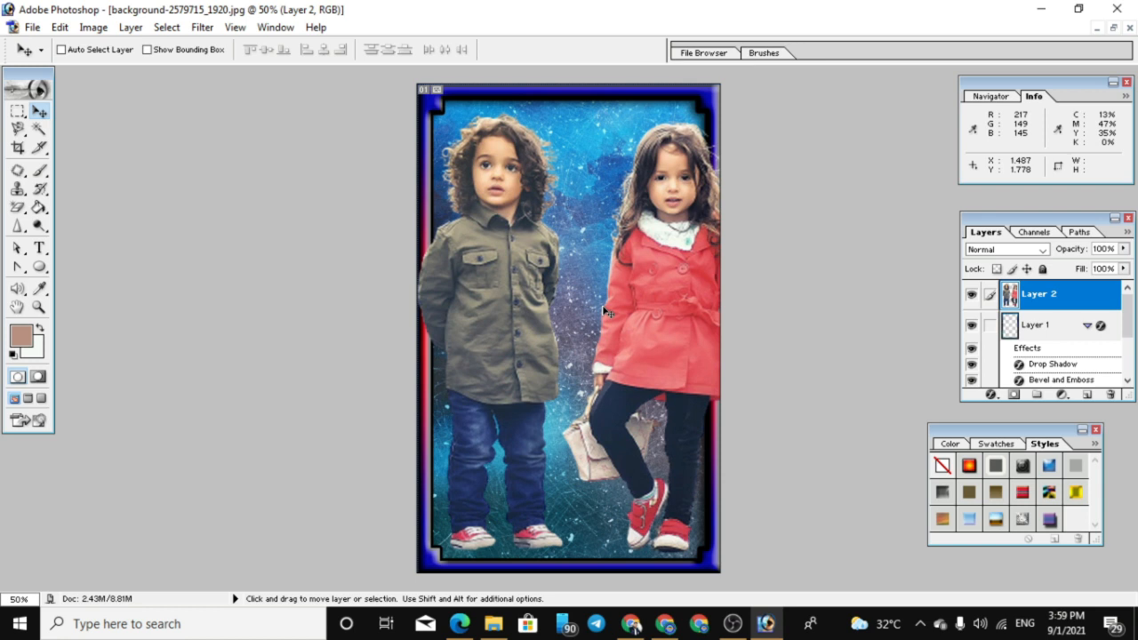
Step: Switch to the Photoshop 7.0 (Hindi).pdf notes in Edge and check the layer shortcut listed for Bring to back
click(459, 623)
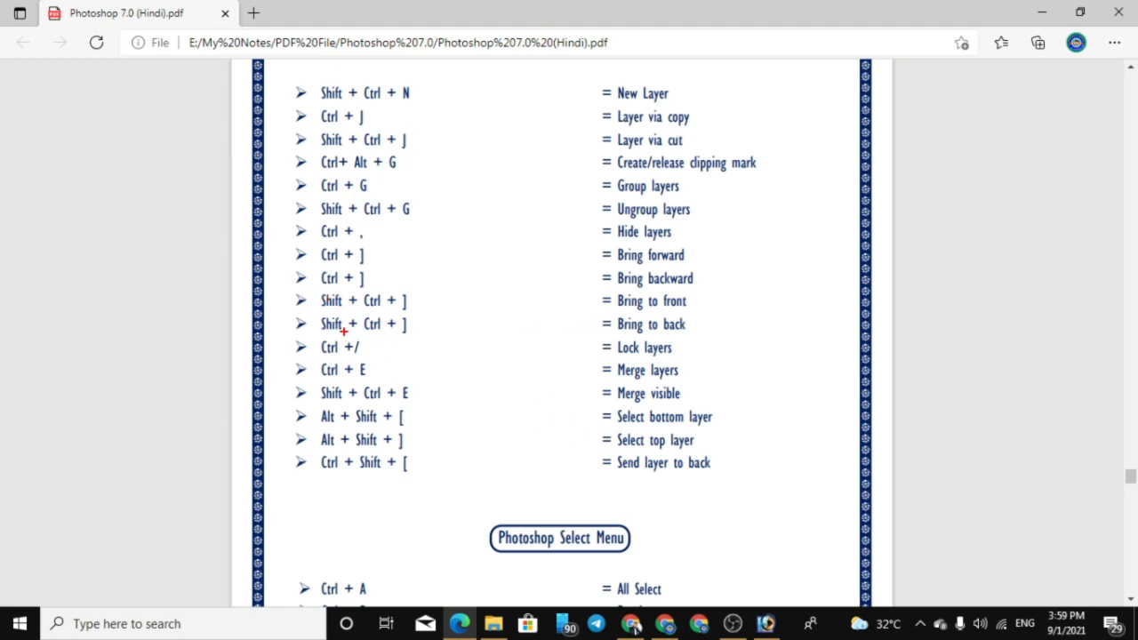
mouse_move(283, 316)
mouse_down()
mouse_move(378, 333)
mouse_move(628, 329)
mouse_up()
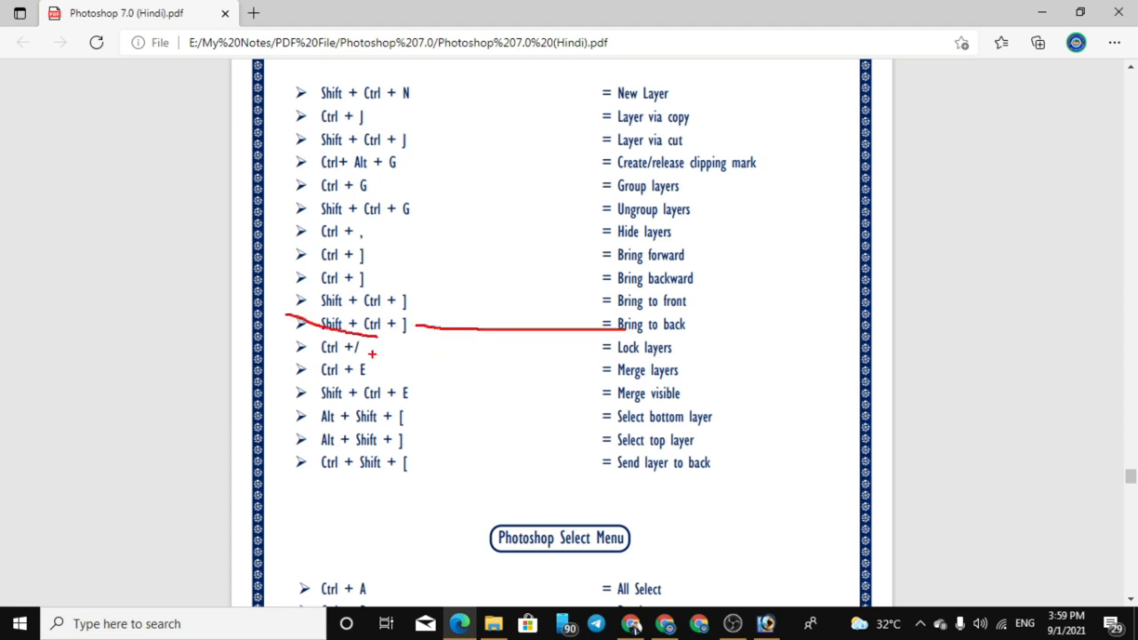
drag(375, 343, 422, 310)
key(Escape)
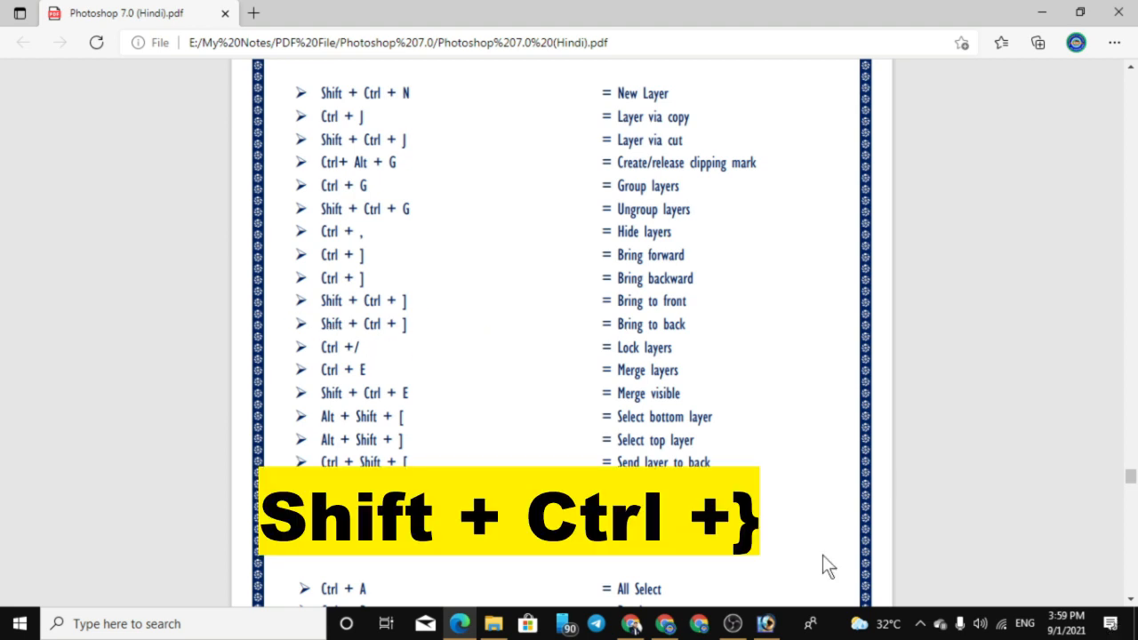
Step: Switch back to Photoshop, send Layer 2 with the children behind the border layer and shift it to the left
click(770, 625)
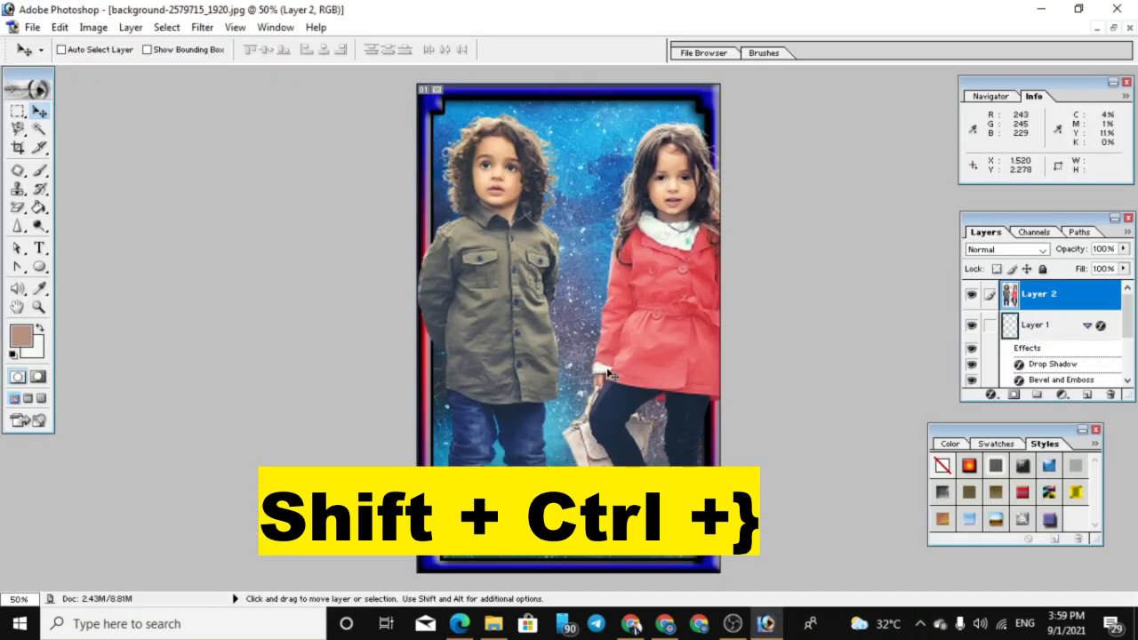
key(ctrl+shift+bracketleft)
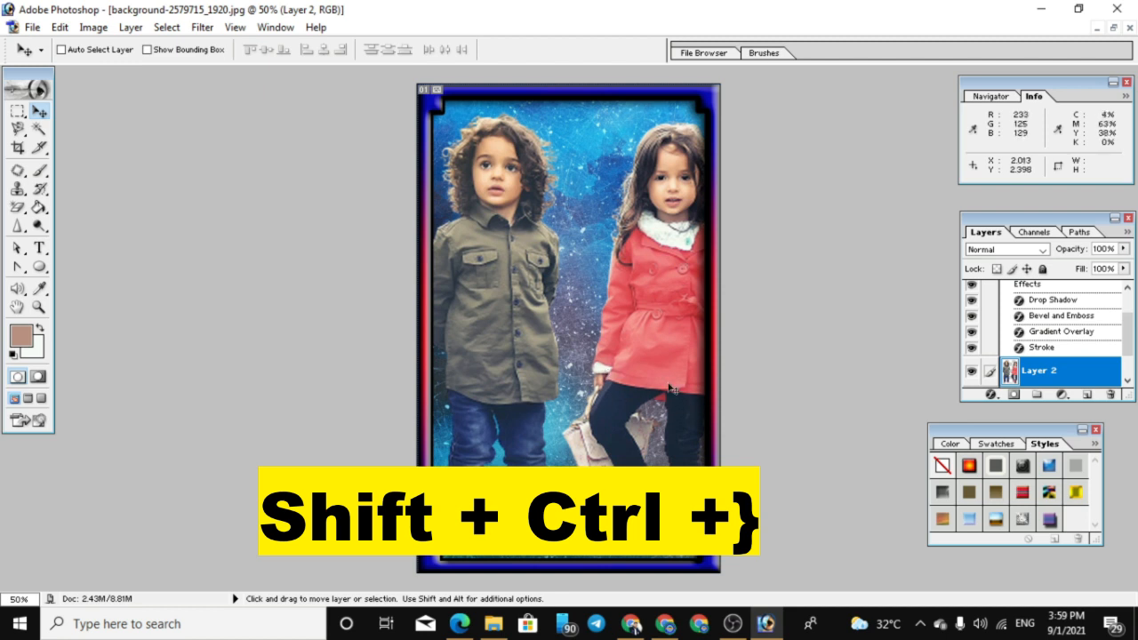
drag(666, 381, 609, 382)
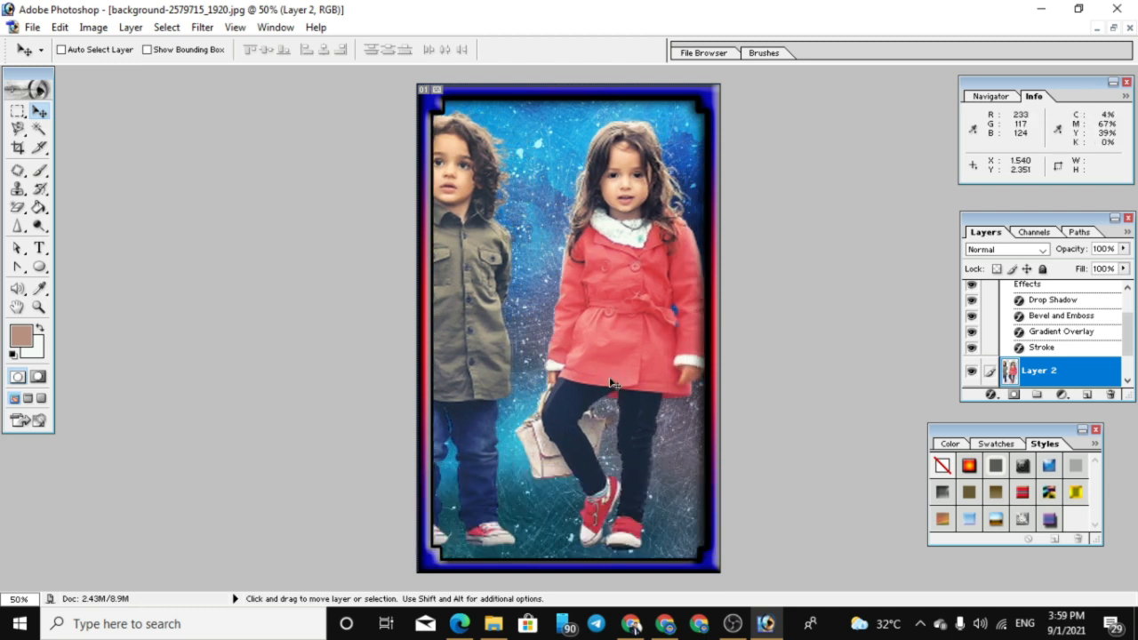
Step: Scale the children layer proportionally to about 75.7% and move it up and right so both children stand inside the border
key(ctrl+t)
drag(717, 103, 643, 199)
drag(602, 235, 662, 220)
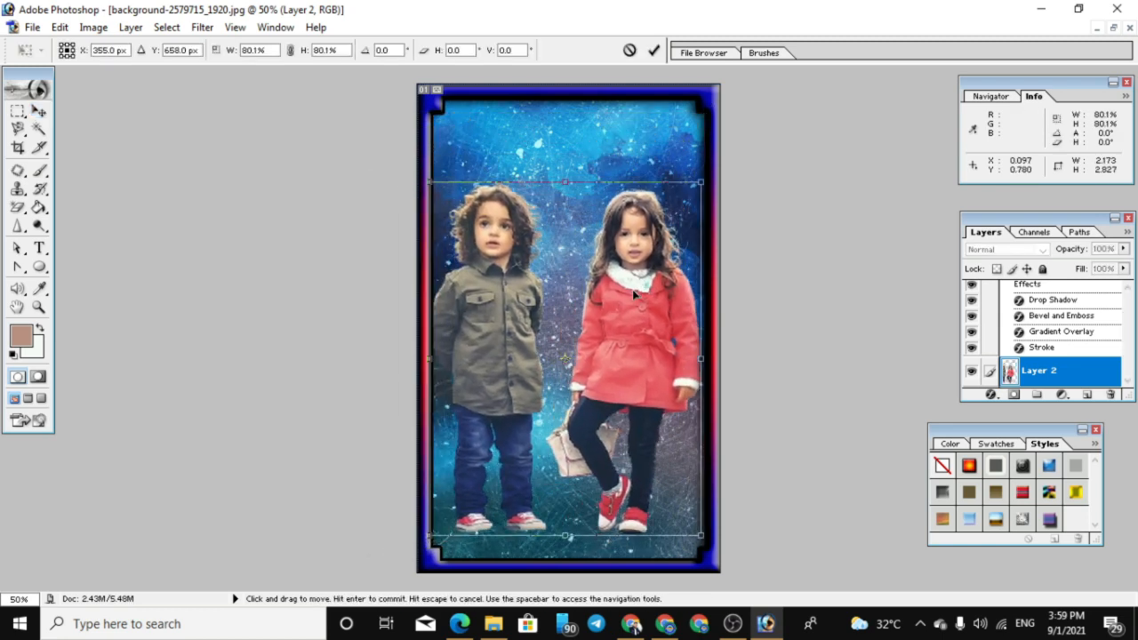
drag(701, 182, 697, 192)
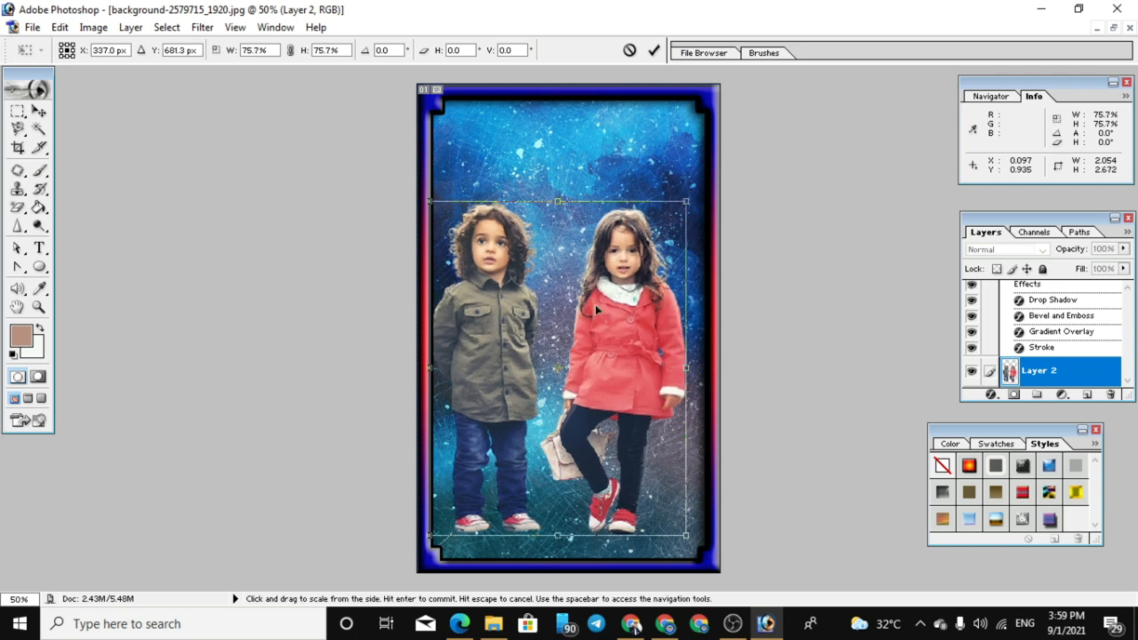
key(Up)
key(Up)
key(Up)
key(Up)
key(Up)
key(Up)
key(Up)
key(Up)
key(Up)
key(Up)
key(Up)
key(Up)
key(Up)
key(Up)
key(Up)
key(Up)
key(Right)
key(Right)
key(Right)
key(Right)
key(Right)
key(Right)
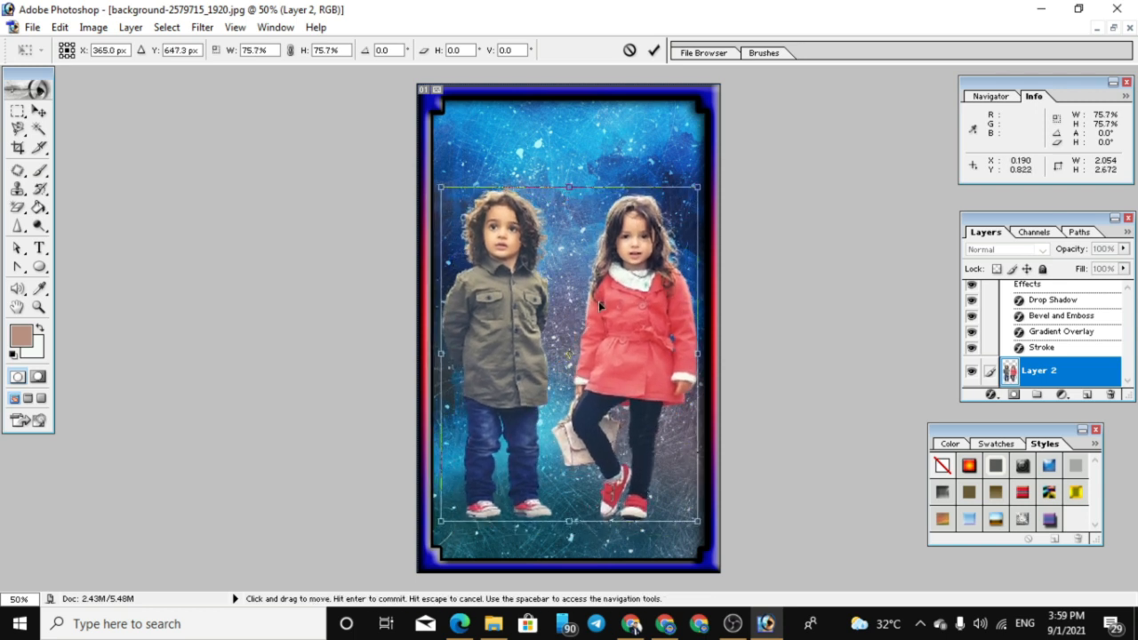
key(Return)
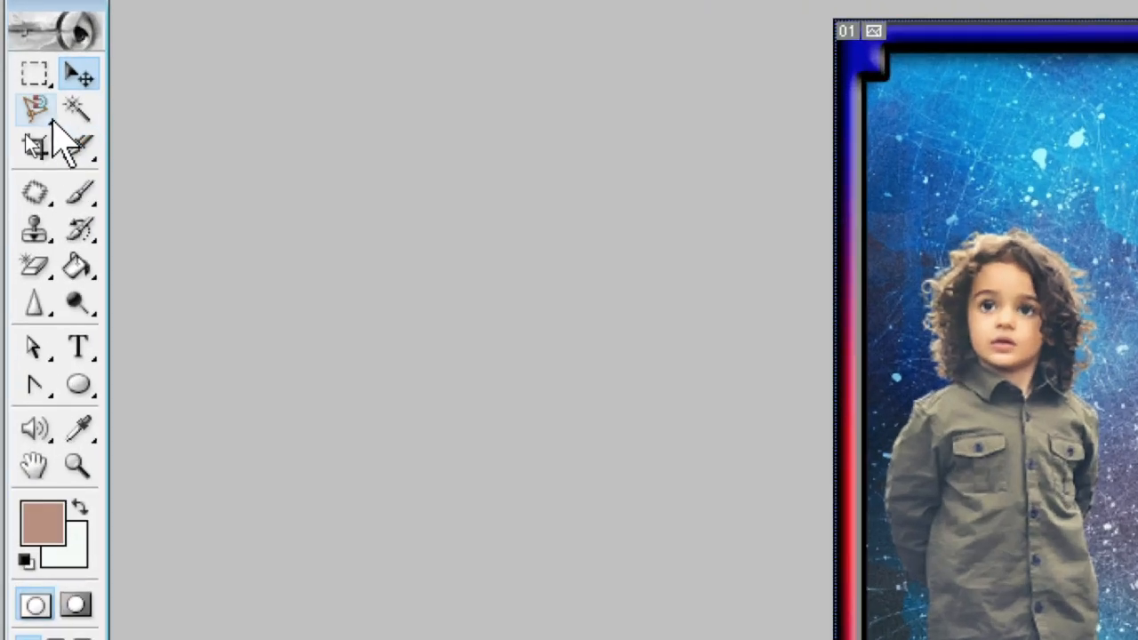
click(40, 151)
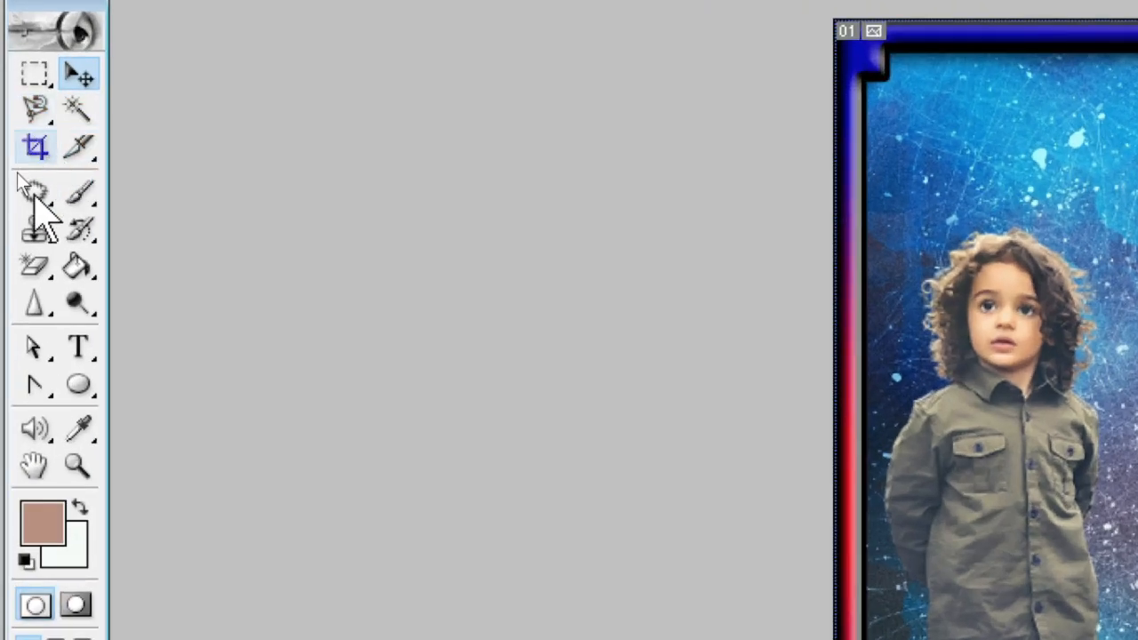
click(37, 112)
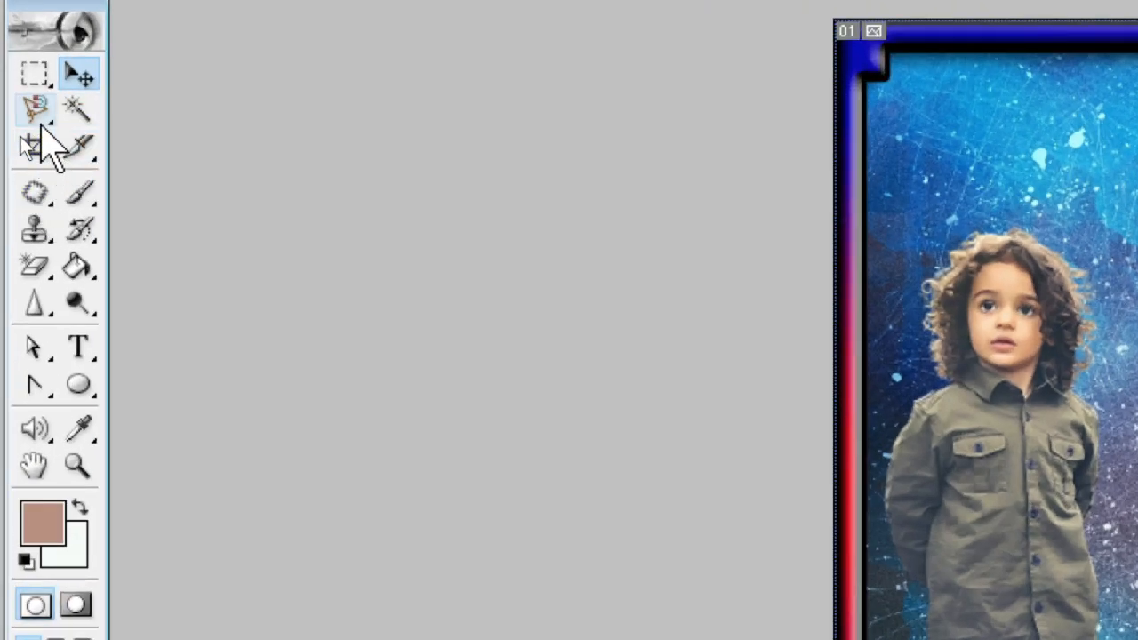